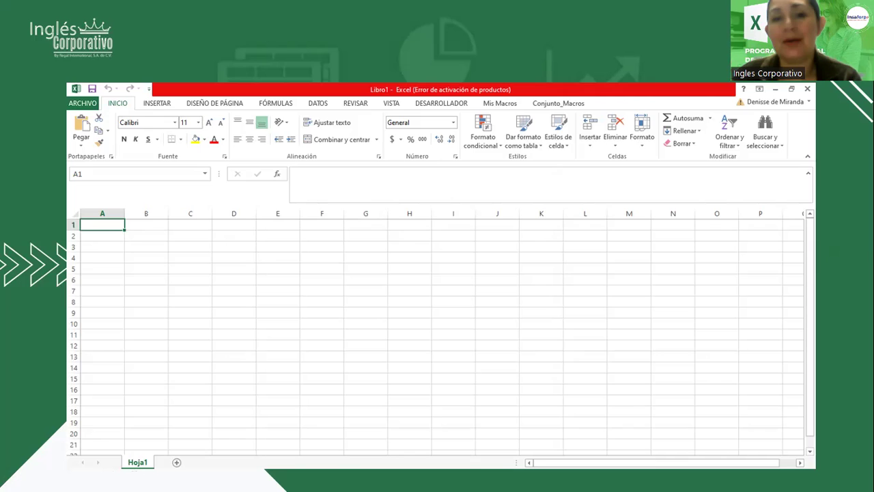
pyautogui.click(343, 183)
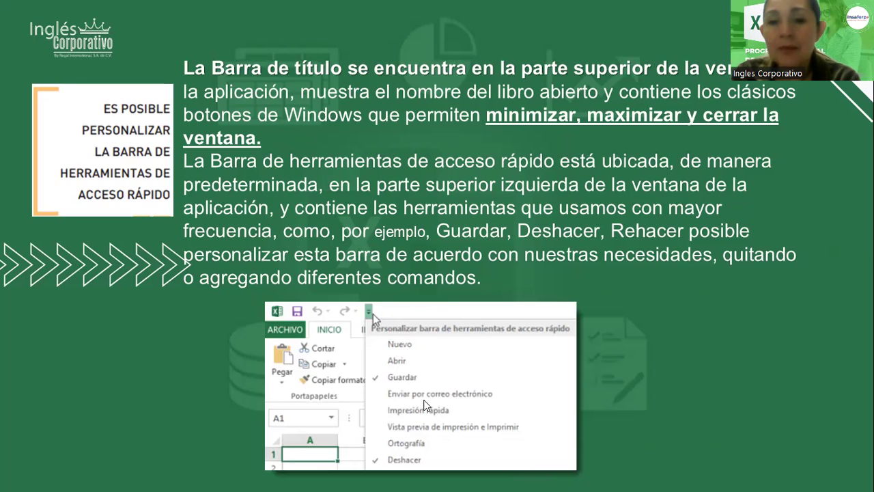
pyautogui.click(169, 345)
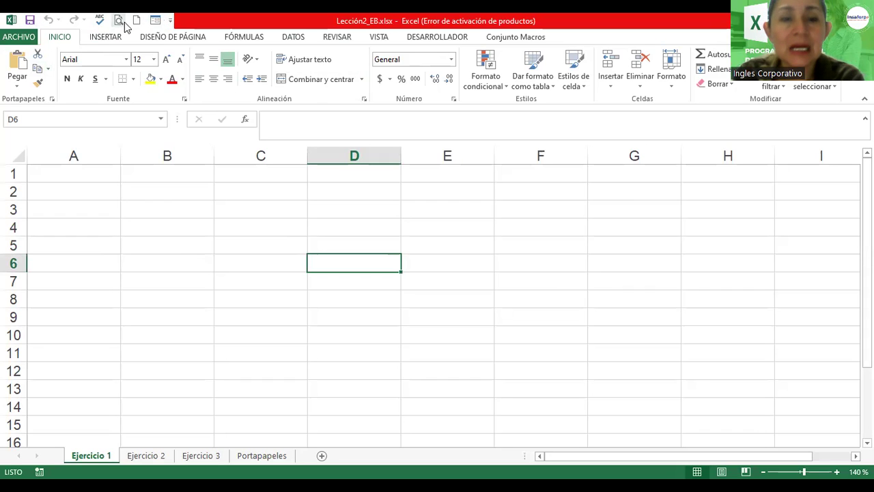
pyautogui.click(170, 22)
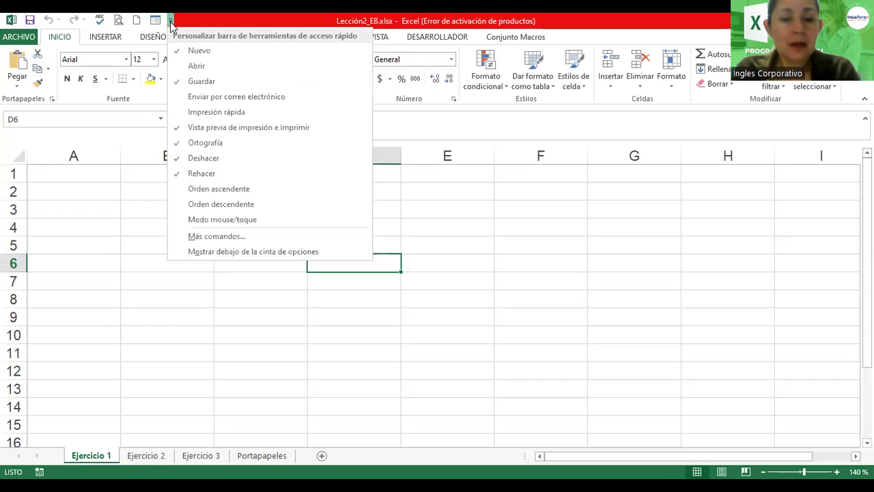
pyautogui.click(212, 261)
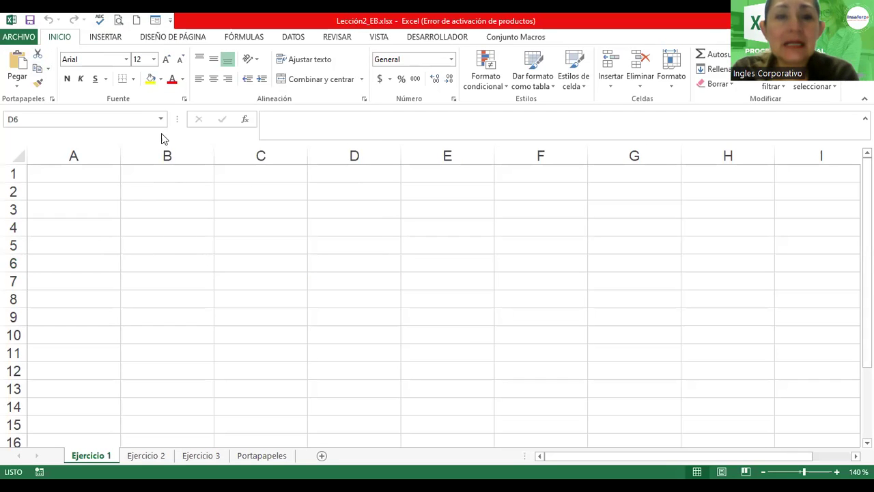
pyautogui.click(170, 23)
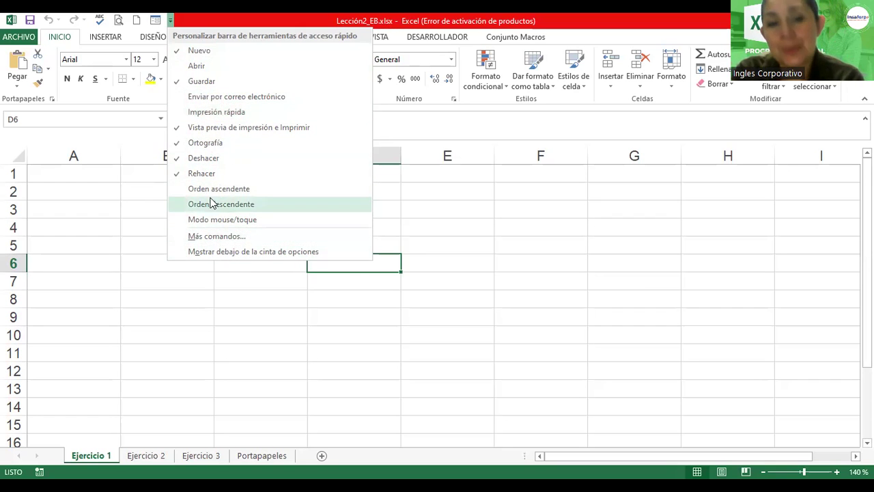
pyautogui.click(219, 239)
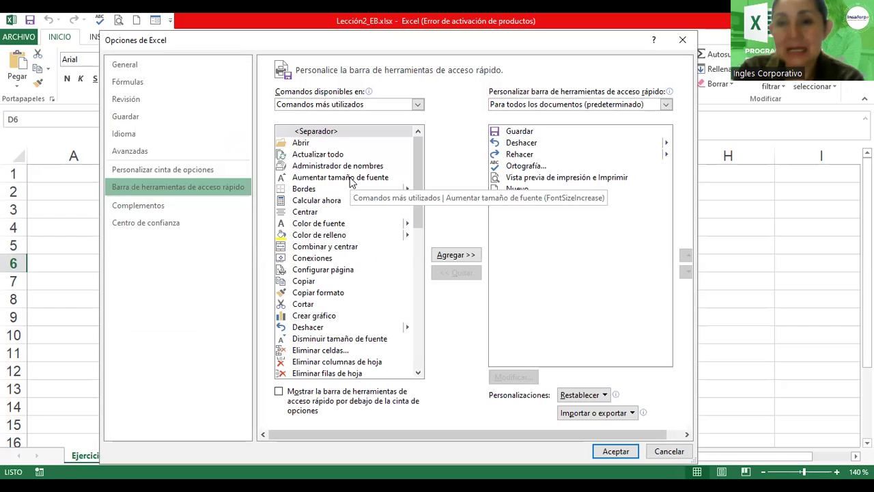
pyautogui.click(682, 40)
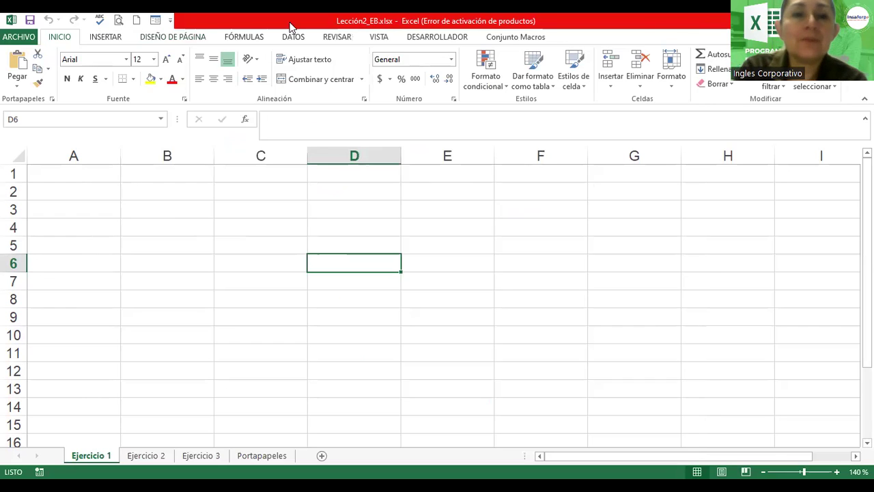
pyautogui.click(171, 20)
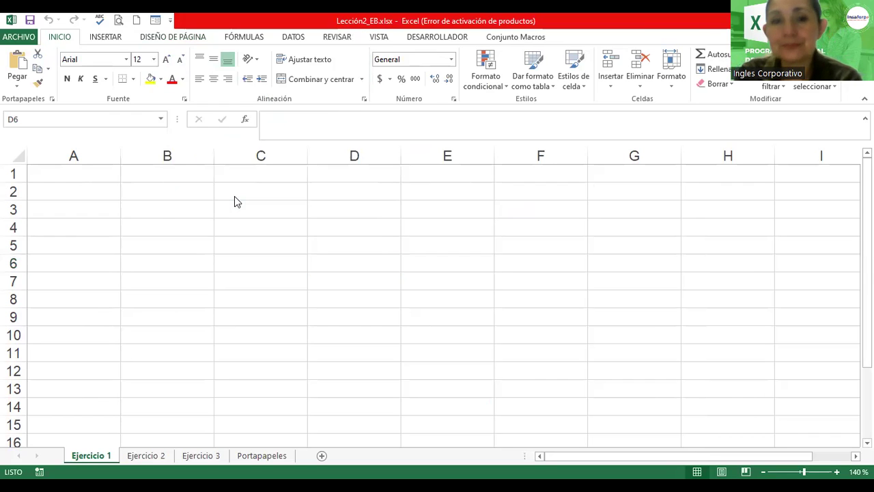
# - Open the full command options for customizing the Quick Access Toolbar and move the dialog clear of the toolbar
pyautogui.click(171, 22)
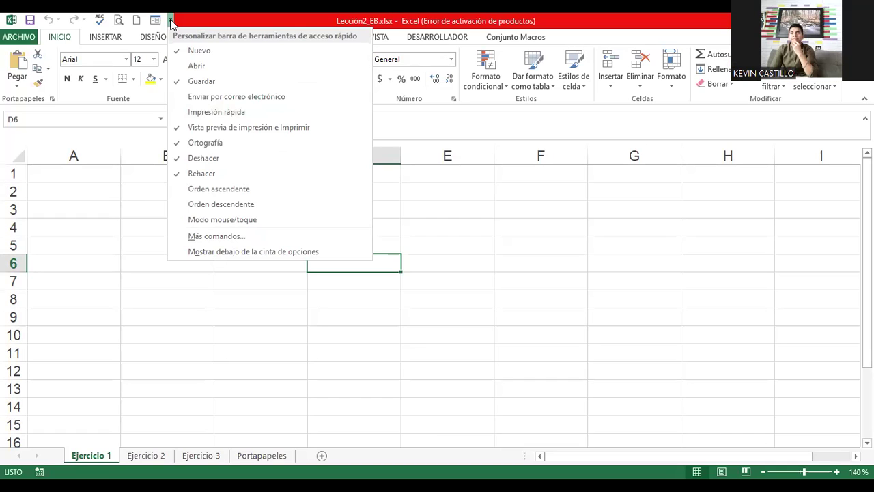
pyautogui.click(208, 239)
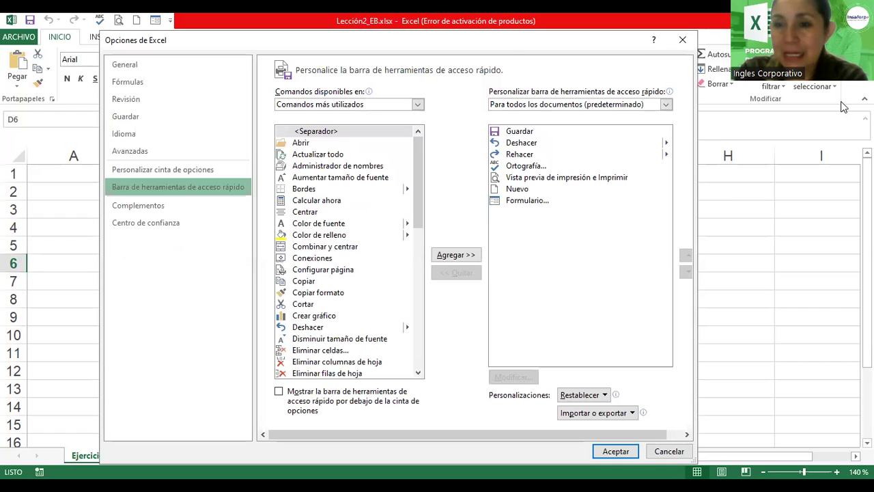
pyautogui.click(386, 30)
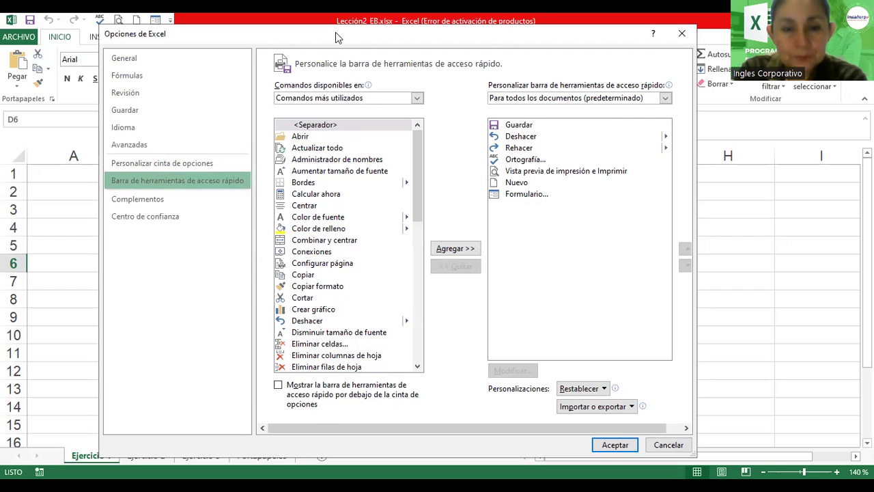
pyautogui.moveTo(335, 33); pyautogui.dragTo(326, 63)
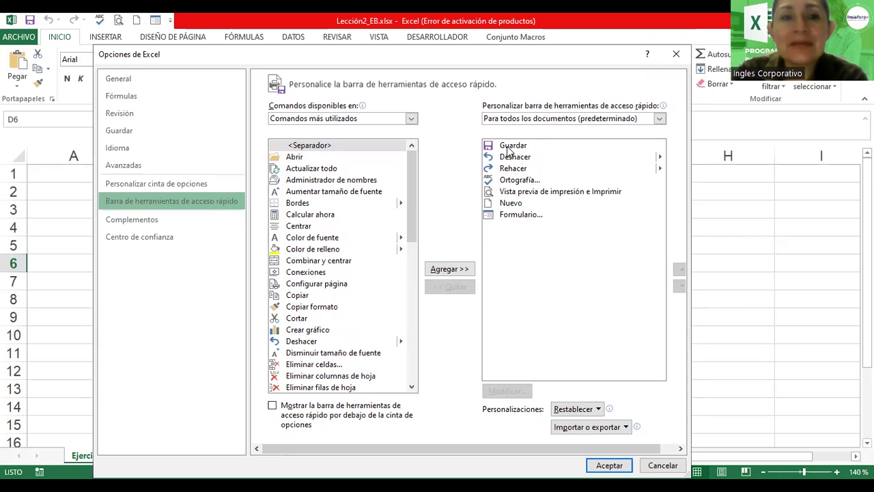
# - Examine the commands already assigned to the Quick Access Toolbar one by one, from Guardar to Formulario
pyautogui.click(509, 147)
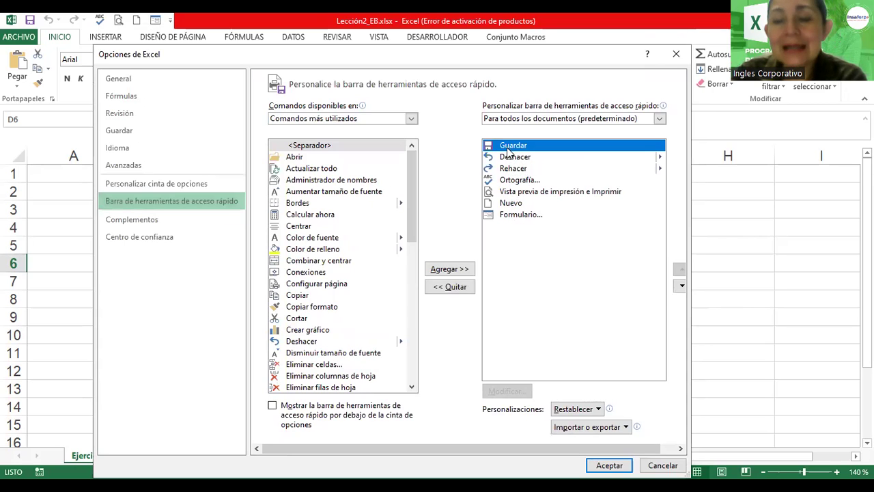
pyautogui.click(509, 157)
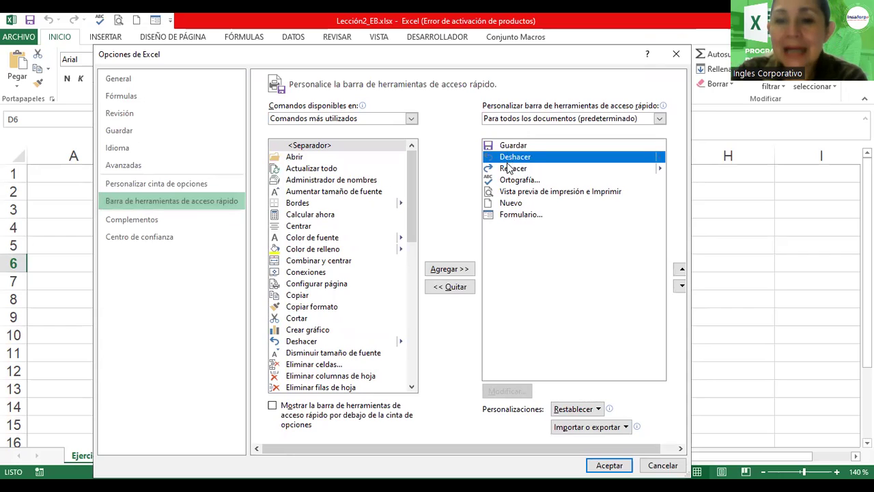
pyautogui.click(509, 169)
pyautogui.click(507, 181)
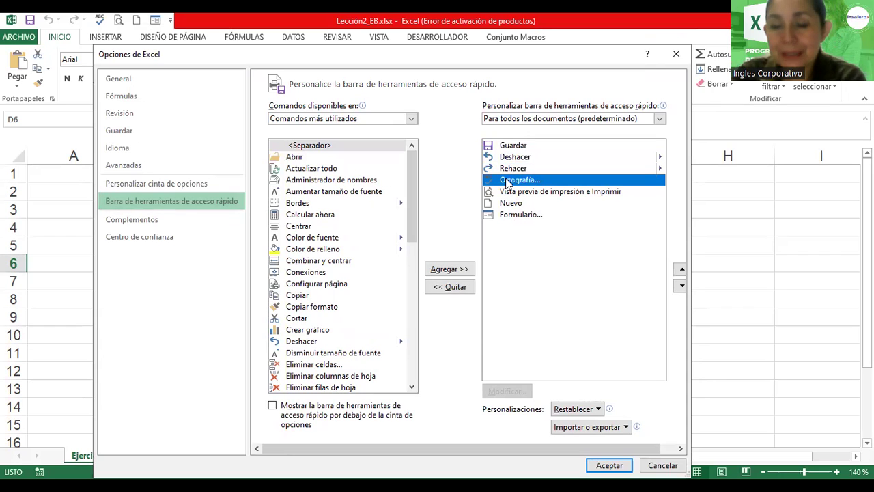
pyautogui.click(509, 192)
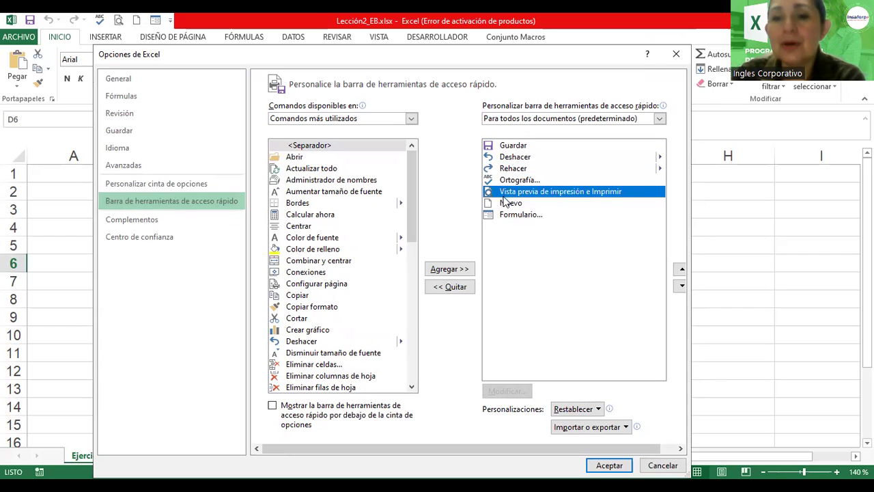
pyautogui.click(505, 204)
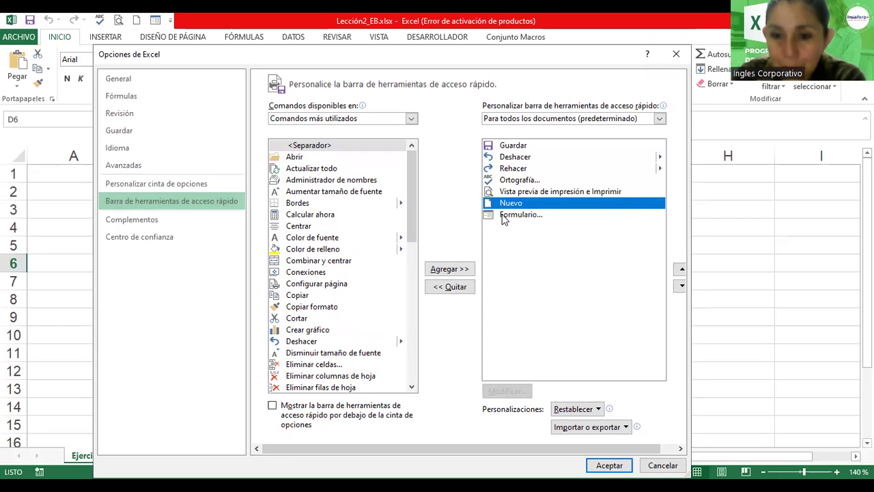
pyautogui.click(504, 217)
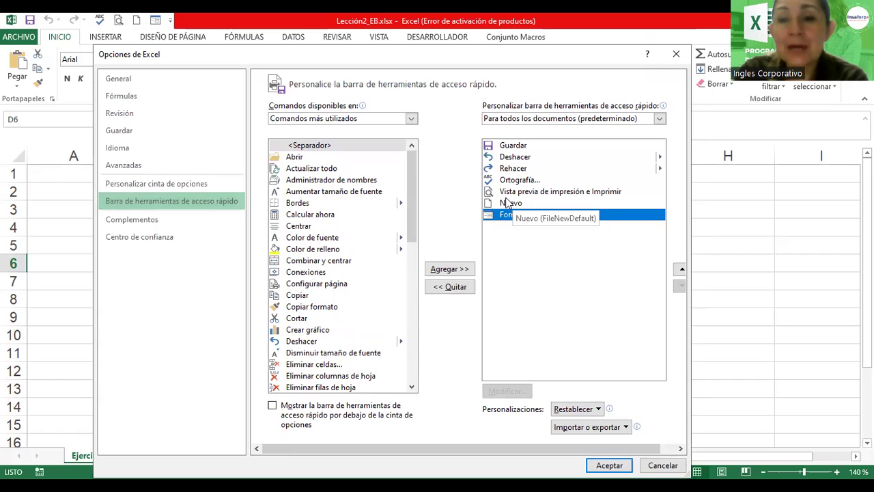
pyautogui.moveTo(504, 109)
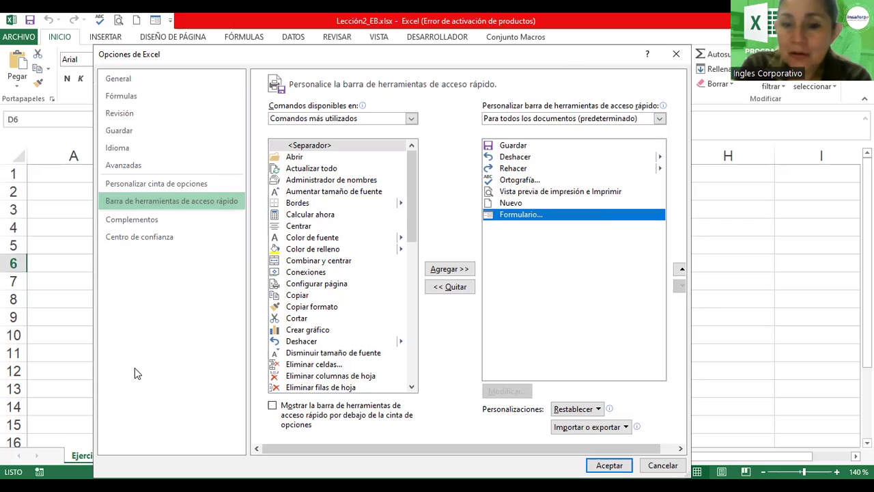
pyautogui.click(68, 431)
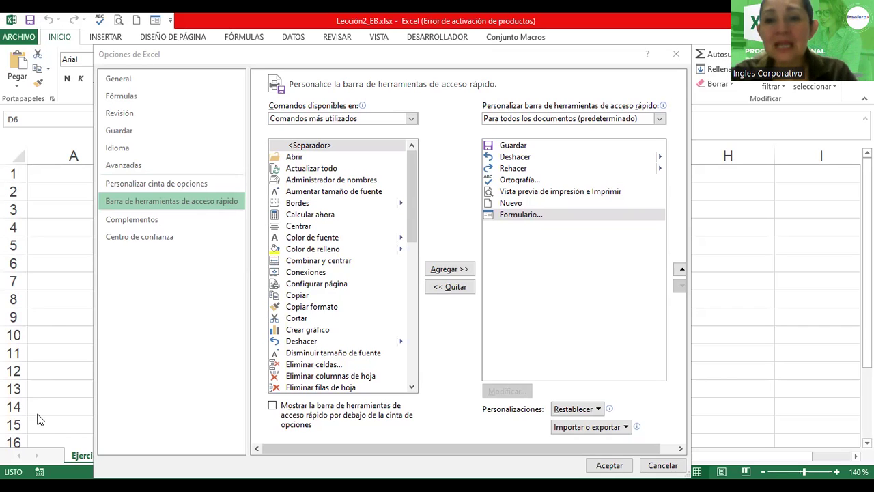
# - Add the Abrir command to the Quick Access Toolbar directly after Guardar
pyautogui.click(511, 191)
pyautogui.click(511, 180)
pyautogui.click(516, 147)
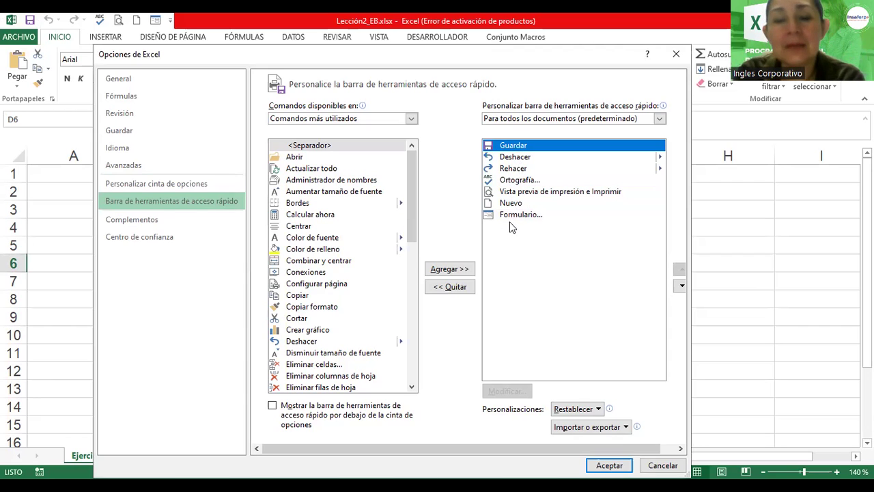
pyautogui.click(287, 162)
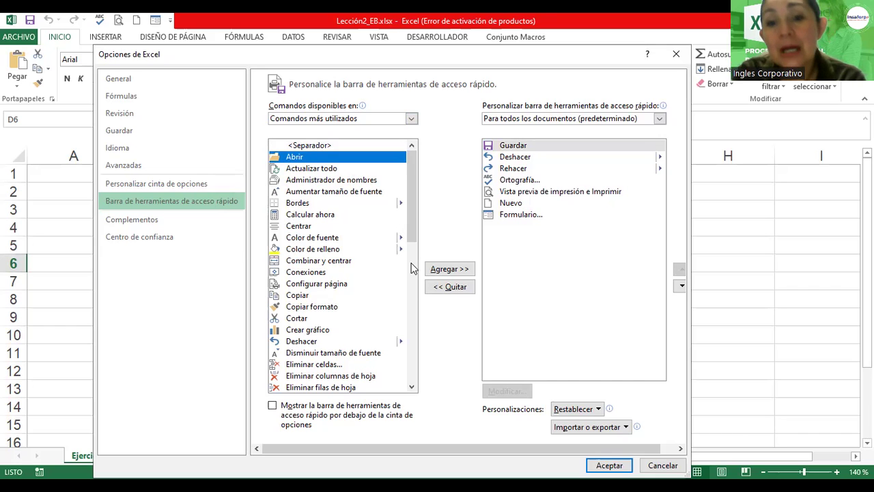
pyautogui.click(439, 270)
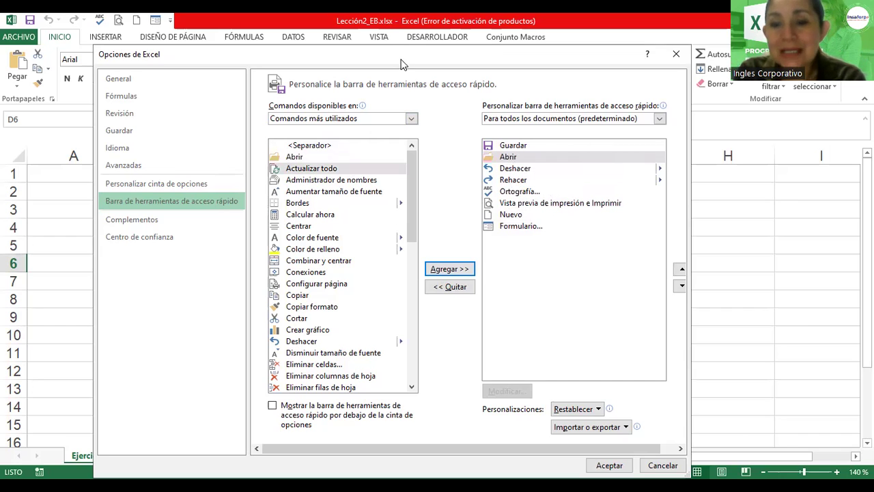
# - Add the Color de relleno command to the Quick Access Toolbar after Abrir and apply the customization
pyautogui.moveTo(402, 62); pyautogui.dragTo(396, 81)
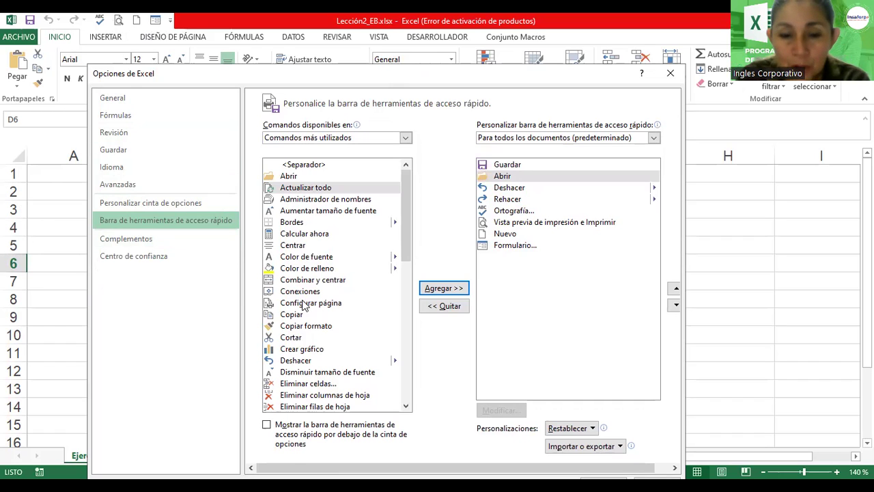
pyautogui.click(295, 268)
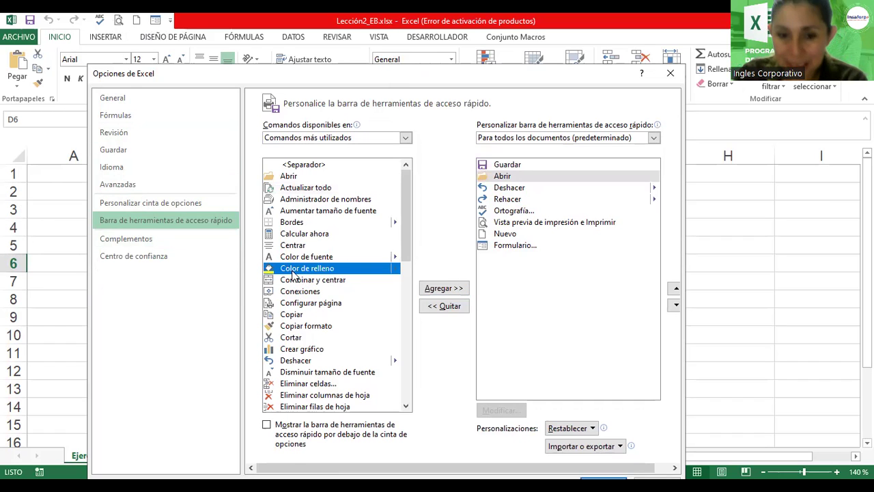
pyautogui.click(440, 289)
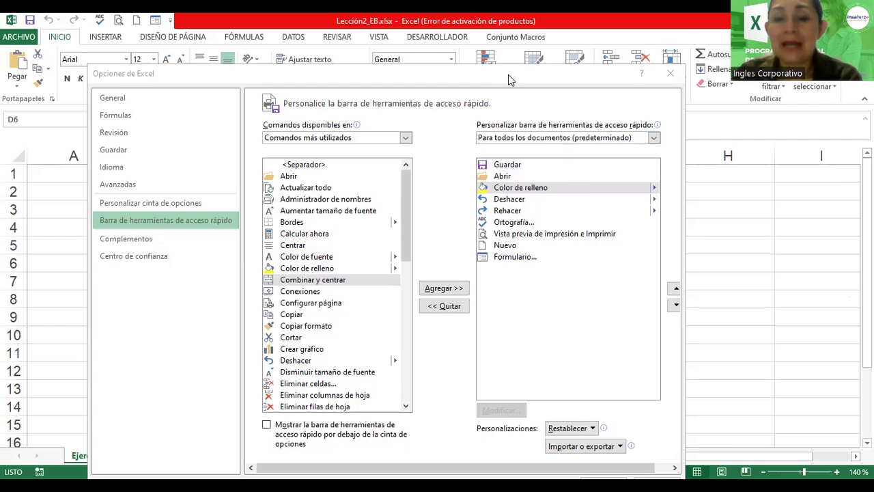
pyautogui.moveTo(512, 48); pyautogui.dragTo(512, 34)
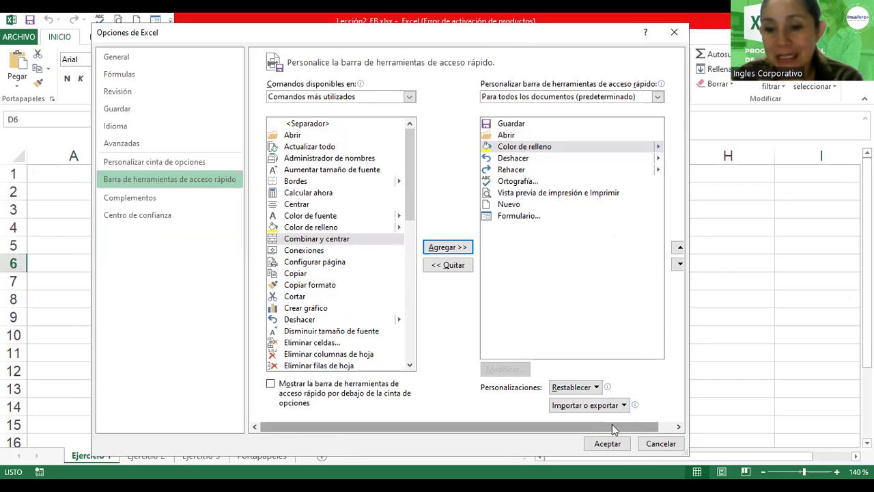
pyautogui.click(605, 444)
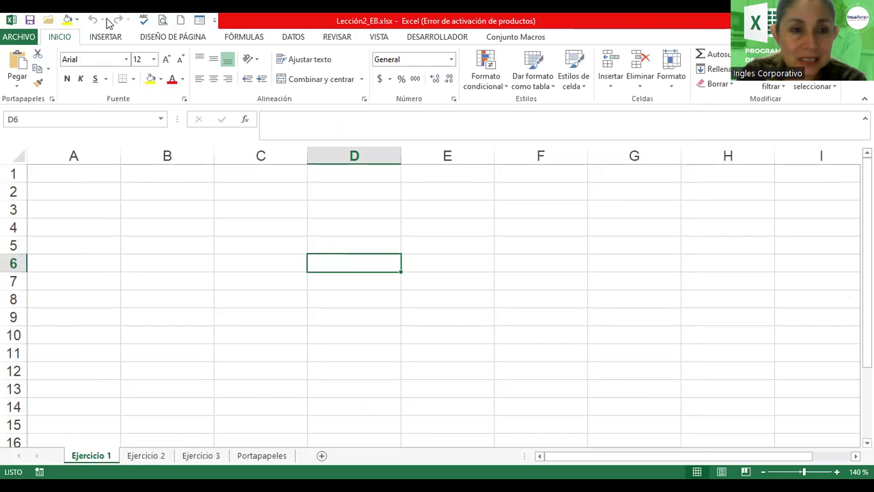
# - Try the Abrir command from the Quick Access Toolbar, return to the sheet, and fill cell D6 with yellow
pyautogui.click(52, 21)
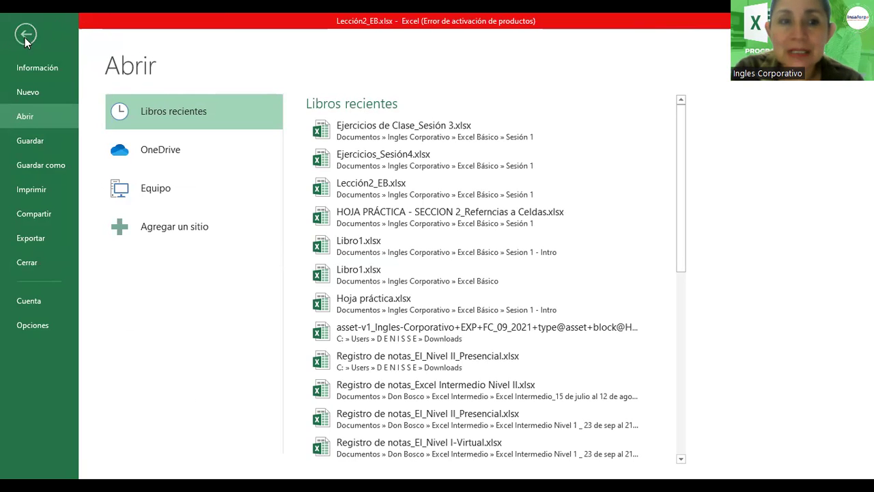
pyautogui.click(25, 35)
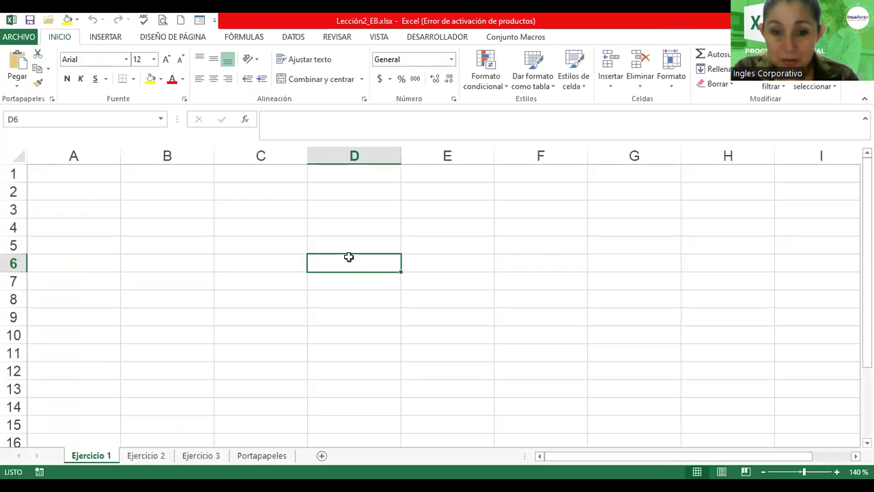
pyautogui.click(68, 20)
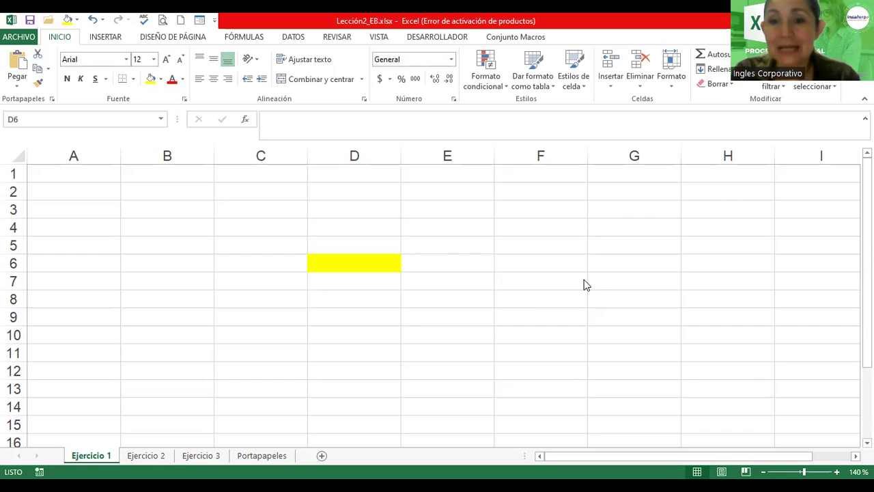
# - View the print preview of the Ejercicio 1 sheet and return to the worksheet
pyautogui.click(164, 21)
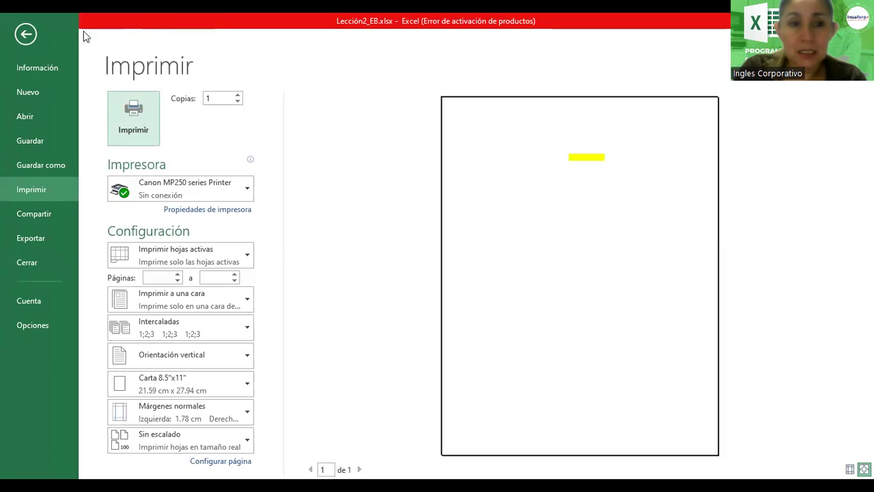
pyautogui.click(26, 34)
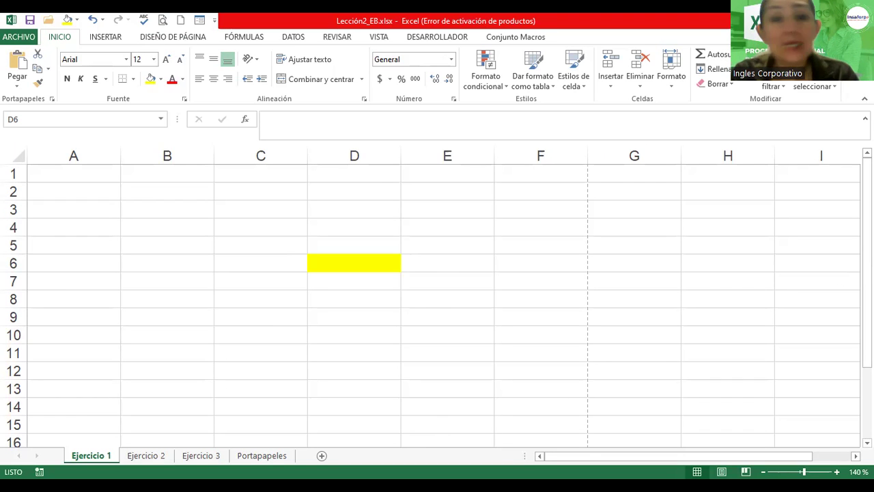
# - Browse the most-used commands available for the Quick Access Toolbar through Vista previa de impresión e Imprimir, and return to the sheet at cell C3
pyautogui.click(215, 24)
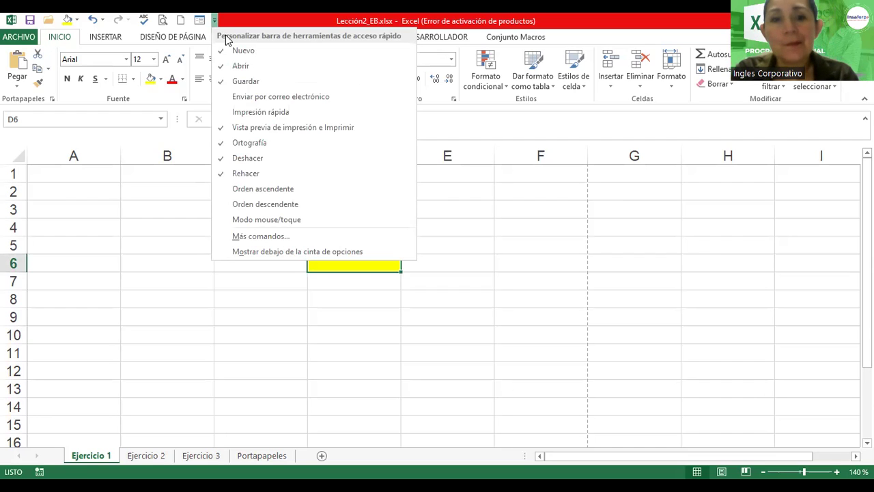
pyautogui.click(259, 236)
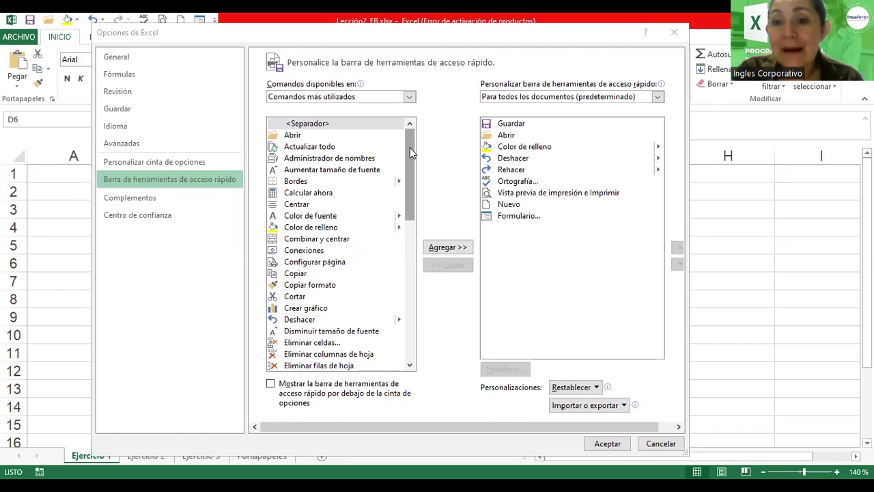
pyautogui.moveTo(410, 148); pyautogui.dragTo(413, 175)
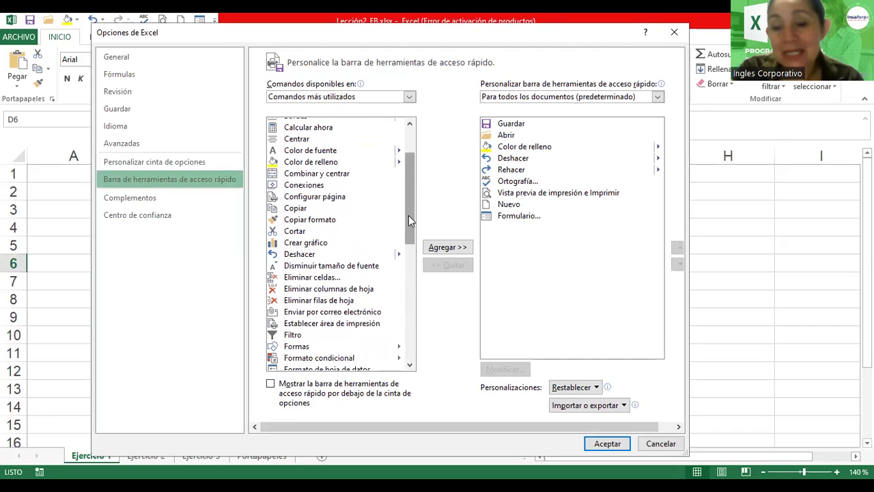
pyautogui.moveTo(408, 215); pyautogui.dragTo(405, 71)
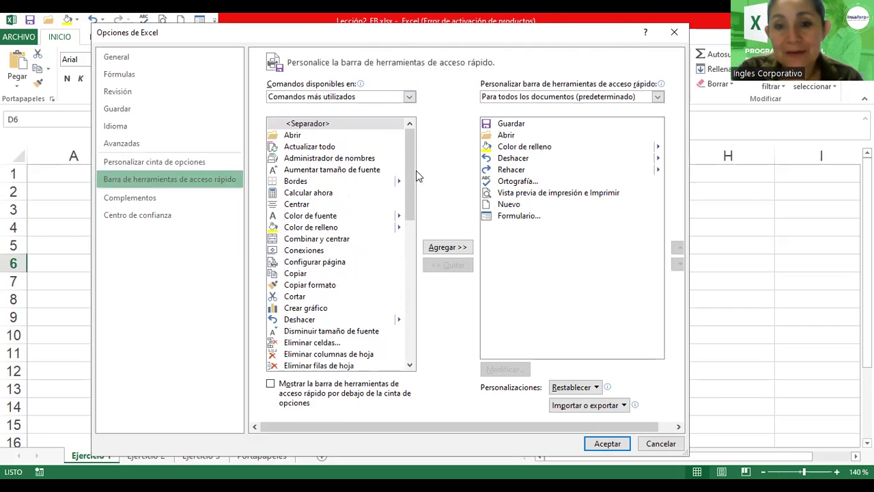
pyautogui.moveTo(413, 164); pyautogui.dragTo(427, 316)
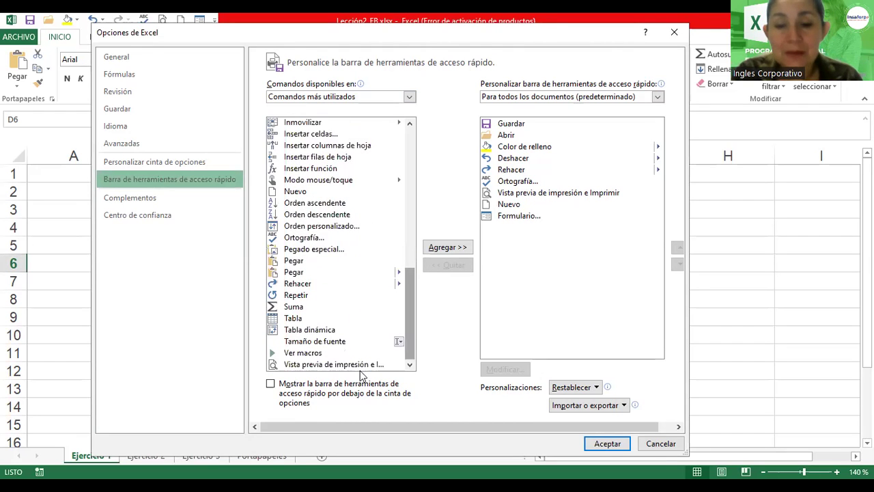
pyautogui.click(297, 366)
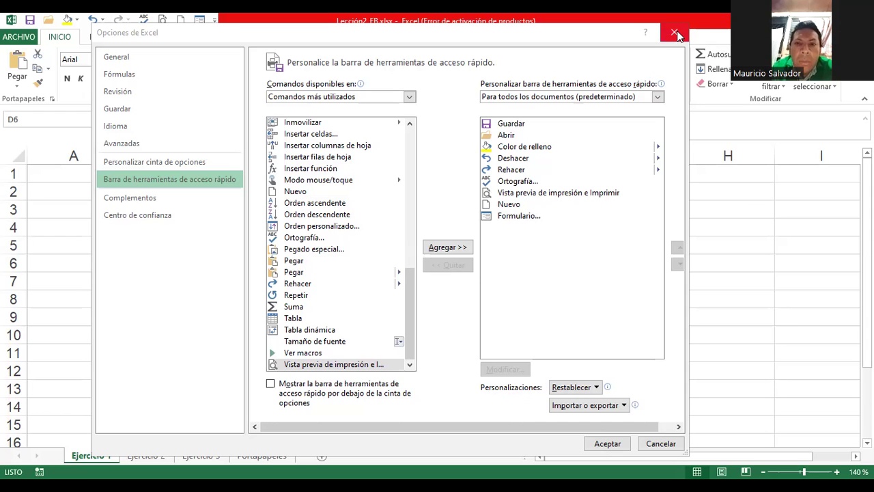
pyautogui.press('Escape')
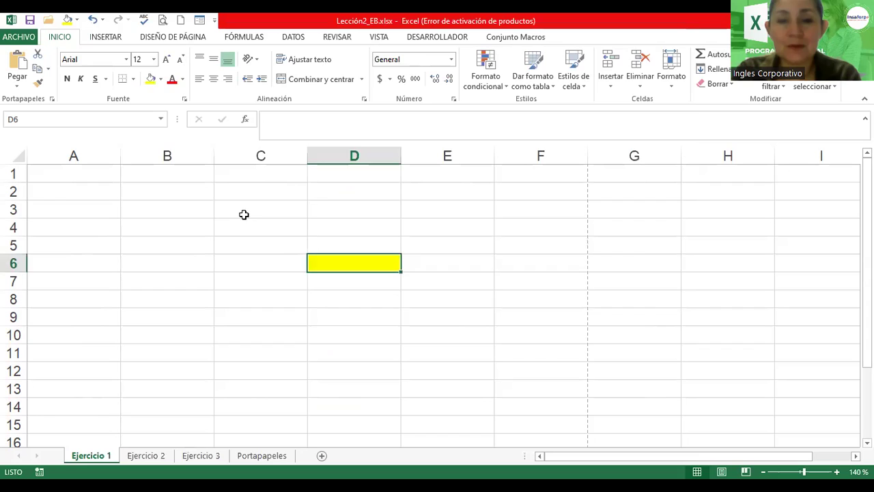
pyautogui.click(244, 213)
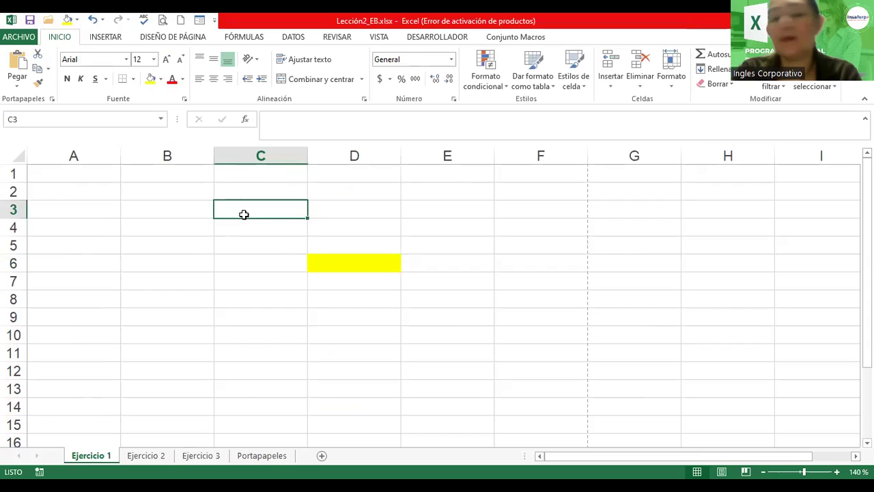
pyautogui.click(215, 22)
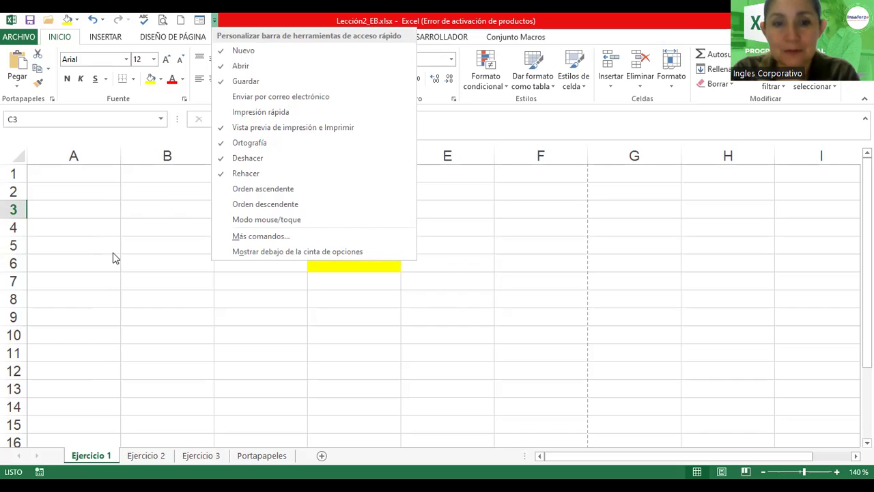
pyautogui.click(132, 260)
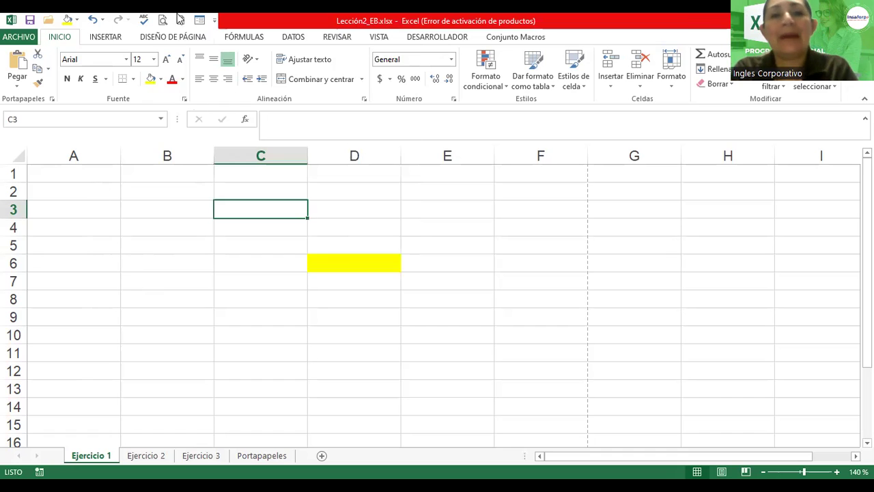
pyautogui.click(214, 21)
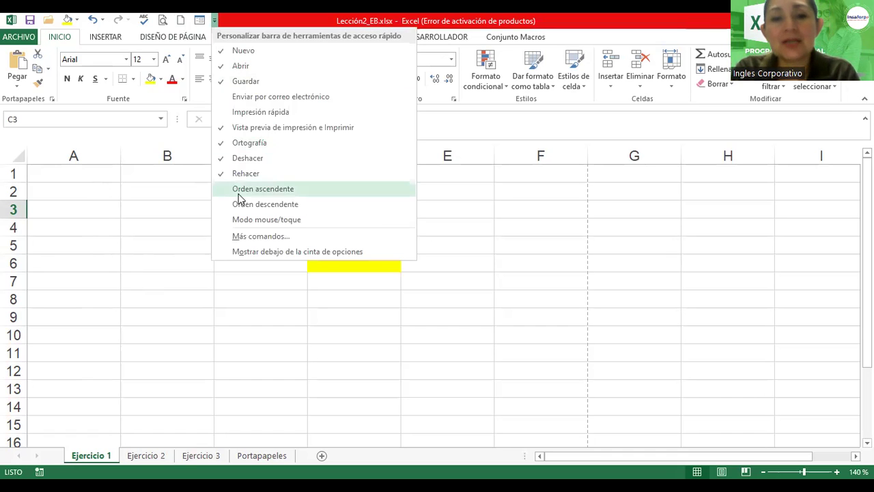
pyautogui.click(273, 236)
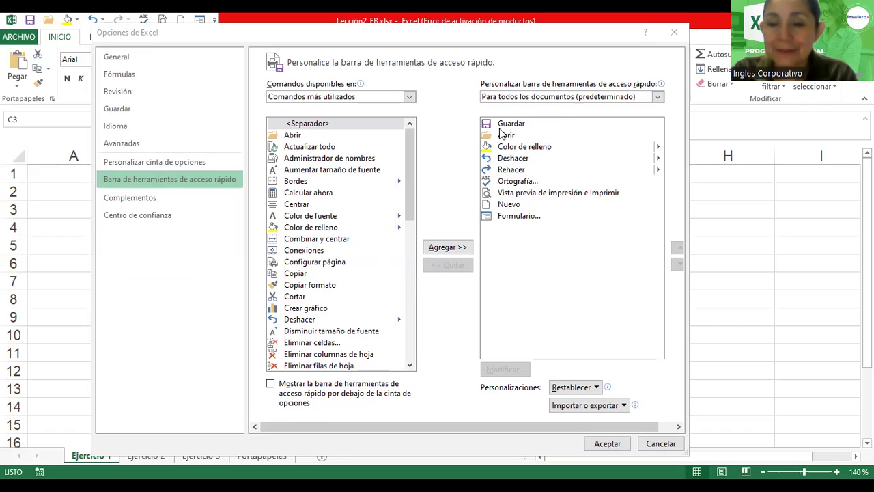
pyautogui.click(410, 171)
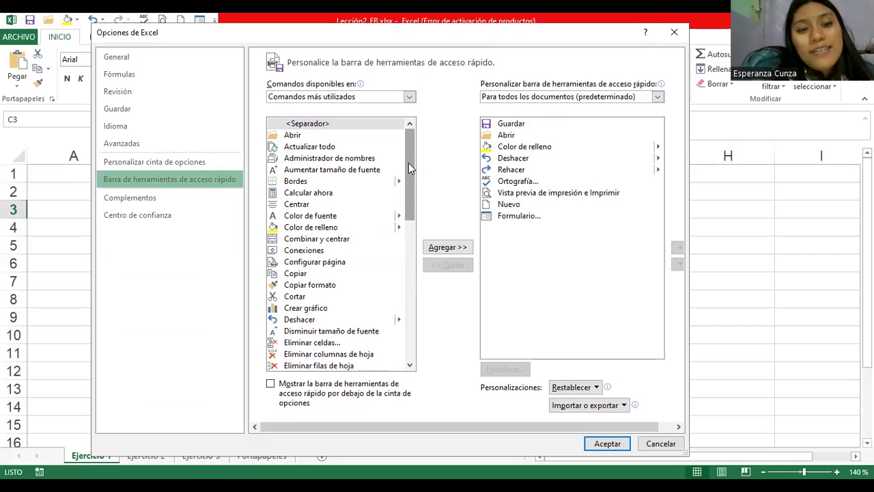
pyautogui.click(673, 33)
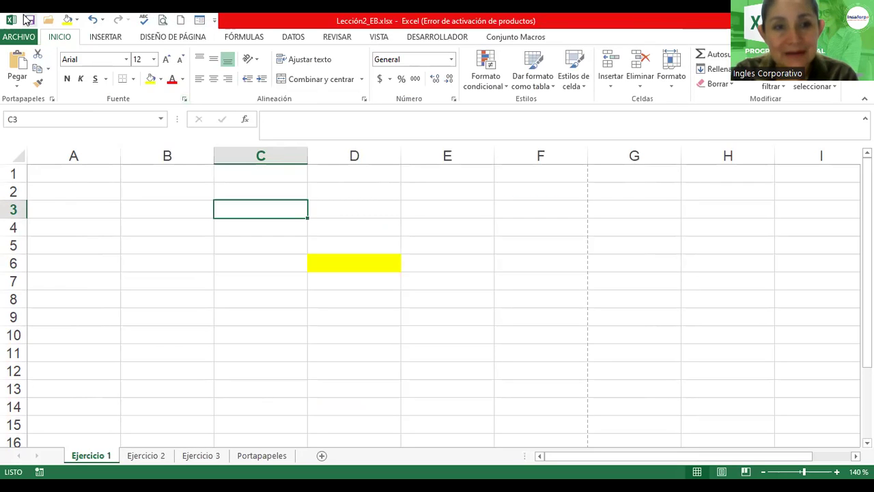
# - Open the Quick Access Toolbar options and locate Abrir, Color de relleno and Vista previa de impresión e Imprimir among the available commands
pyautogui.click(214, 22)
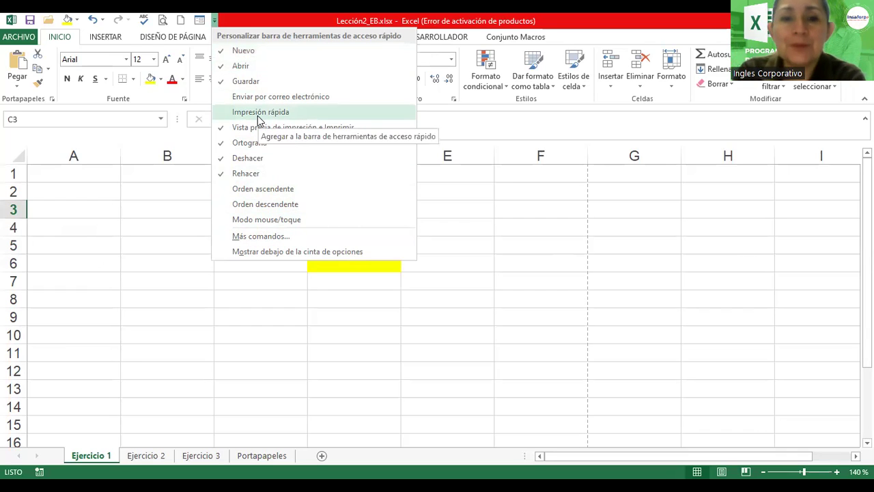
pyautogui.click(270, 237)
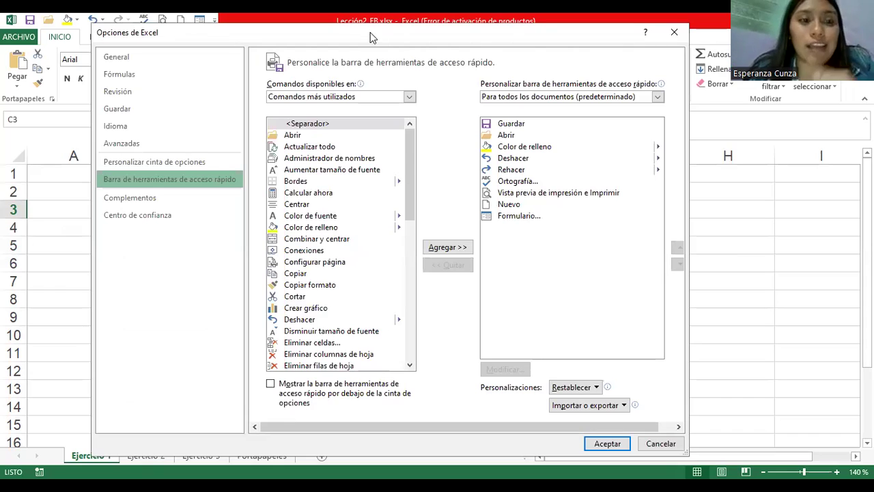
pyautogui.moveTo(370, 32); pyautogui.dragTo(377, 55)
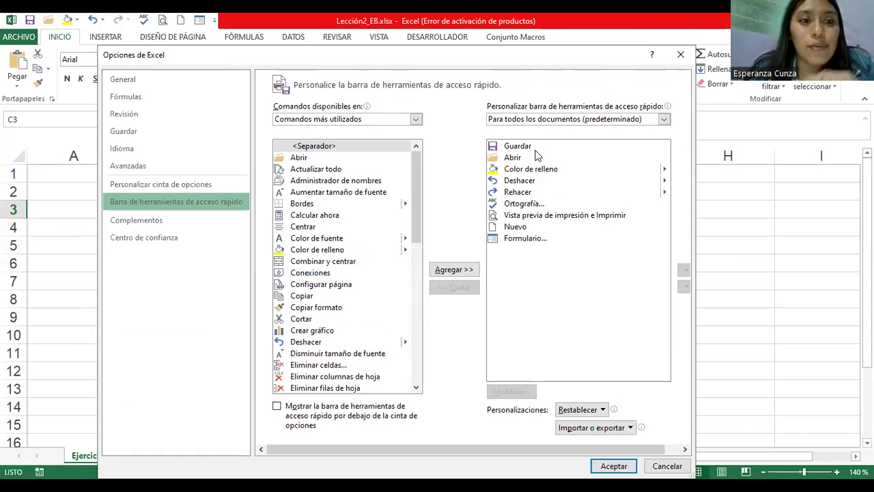
pyautogui.click(302, 157)
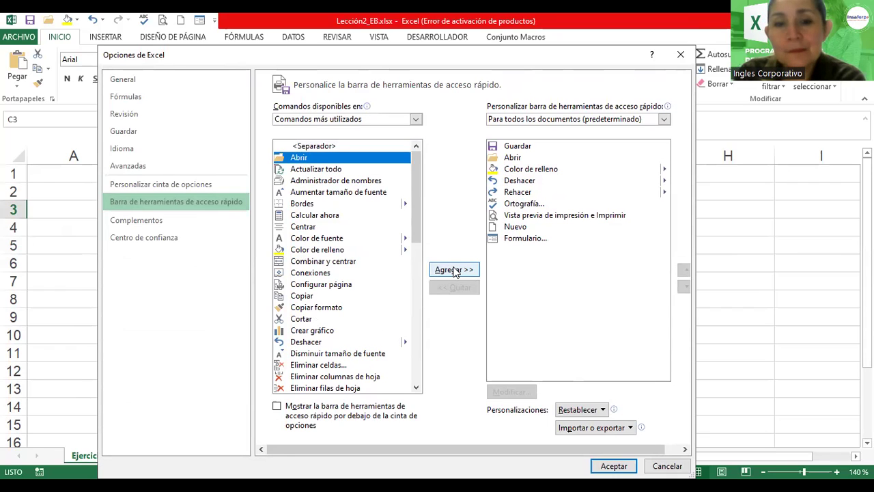
pyautogui.click(330, 250)
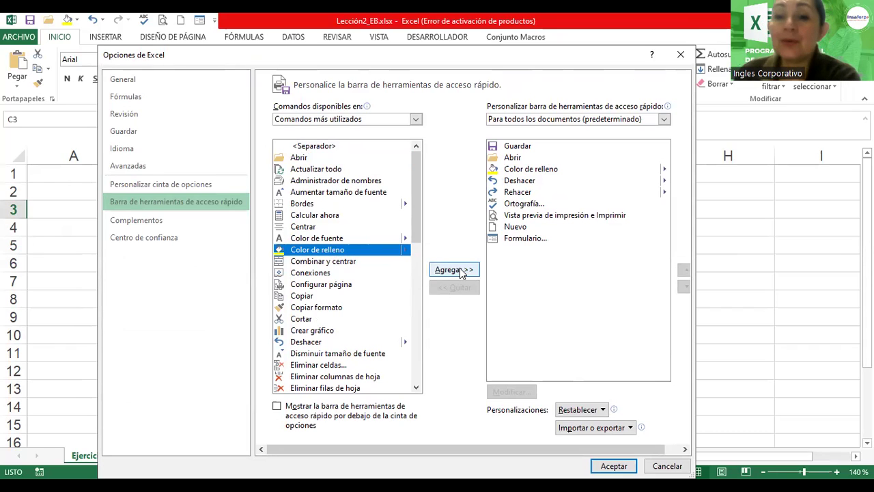
pyautogui.click(517, 218)
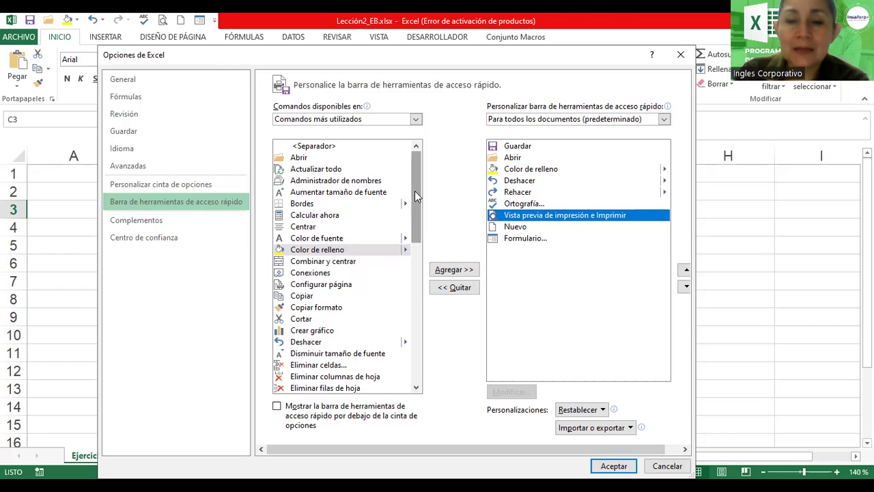
pyautogui.moveTo(415, 190); pyautogui.dragTo(418, 193)
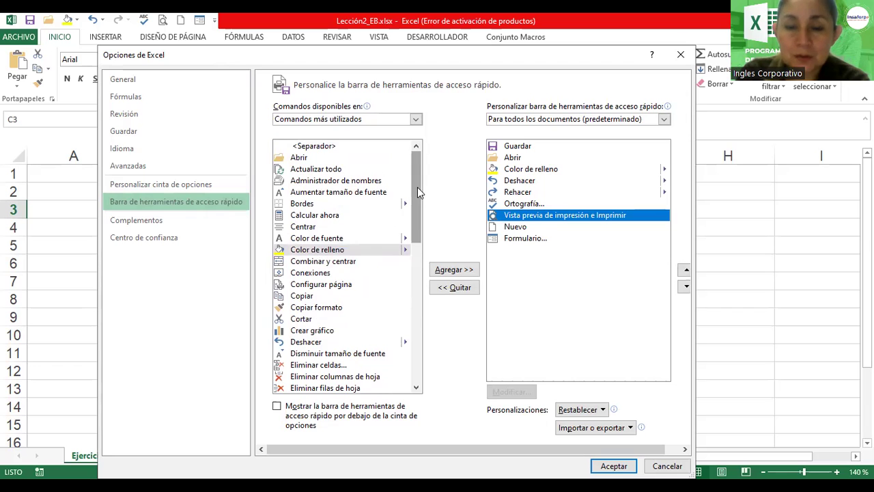
pyautogui.moveTo(418, 187); pyautogui.dragTo(411, 338)
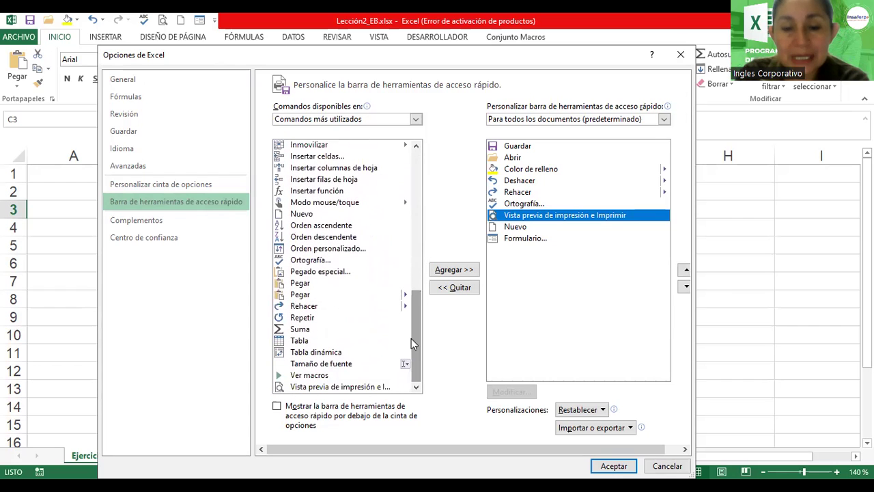
pyautogui.click(303, 388)
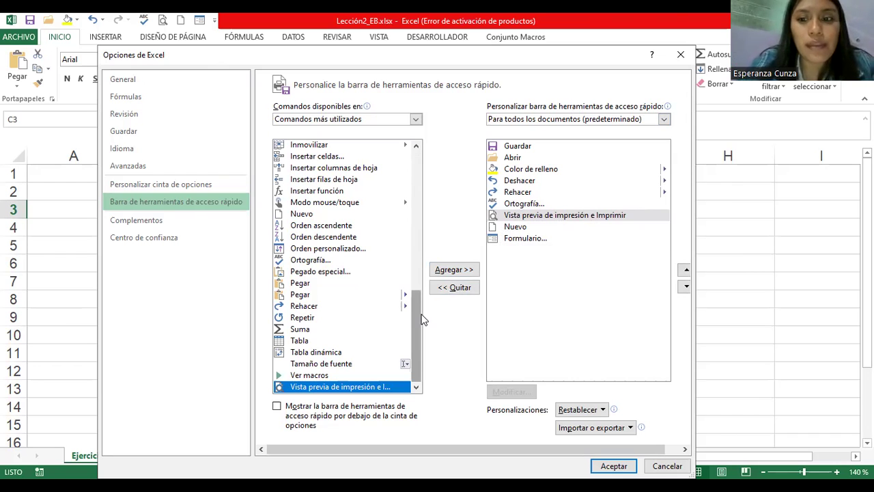
pyautogui.moveTo(416, 314); pyautogui.dragTo(413, 152)
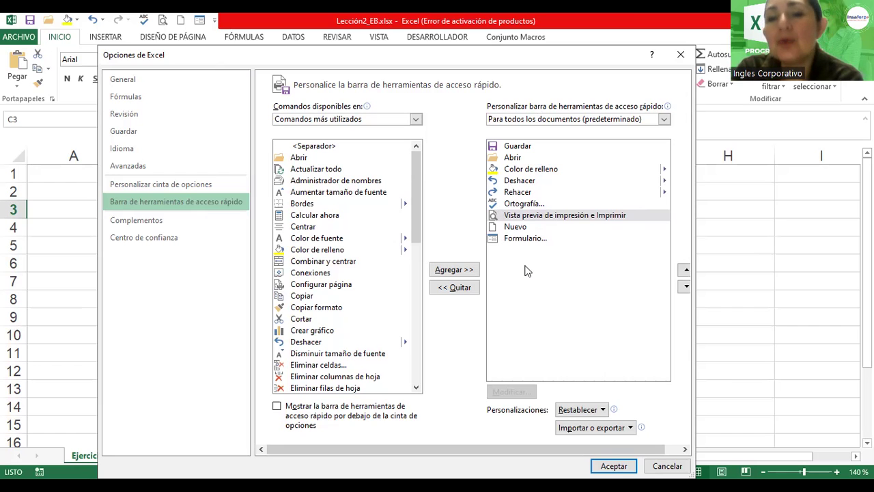
# - Remove the Ortografía, Formulario and Nuevo commands from the Quick Access Toolbar's command list
pyautogui.click(528, 206)
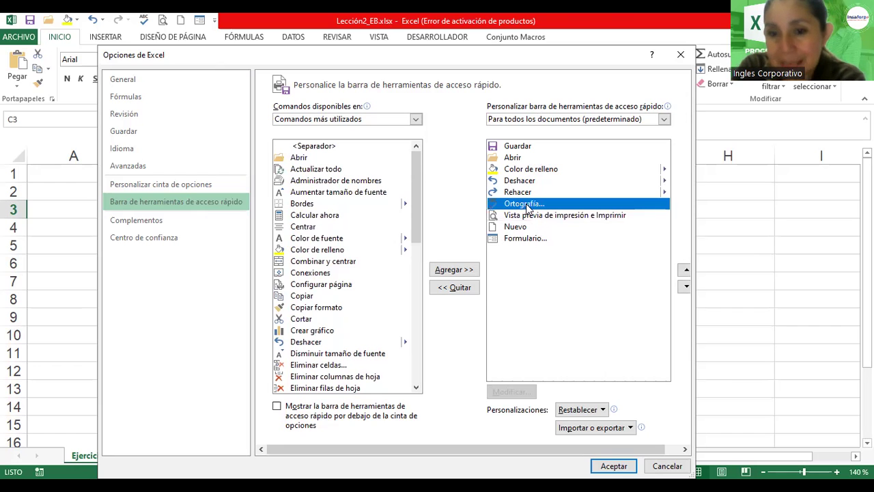
pyautogui.click(461, 288)
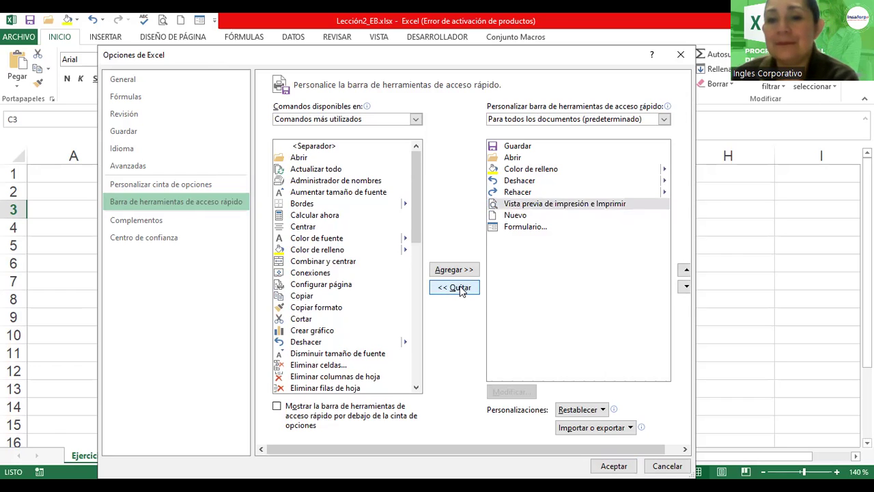
pyautogui.click(517, 228)
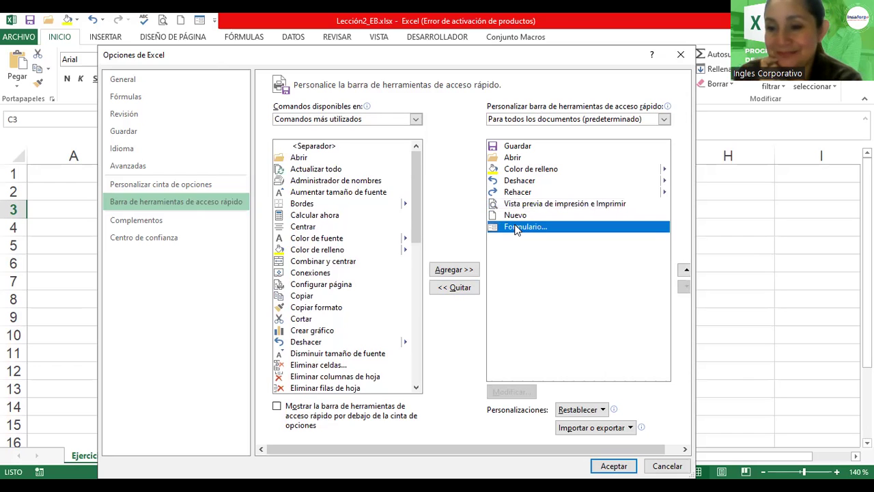
pyautogui.click(457, 289)
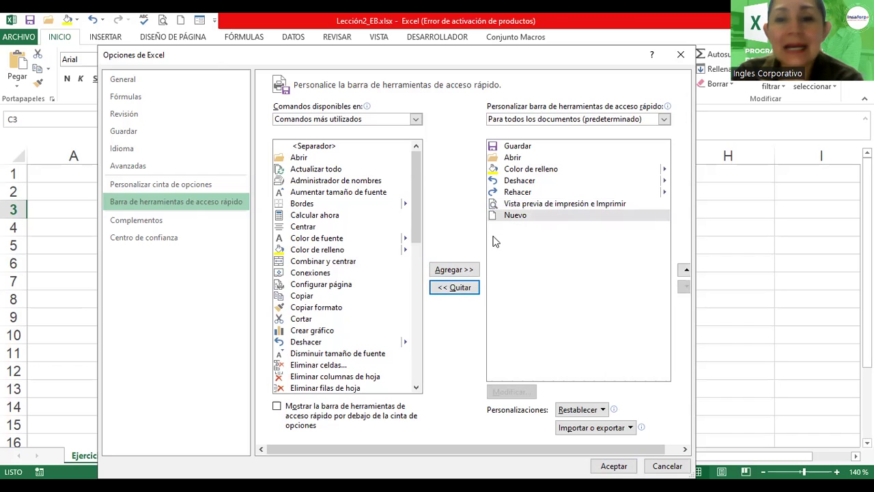
pyautogui.click(503, 216)
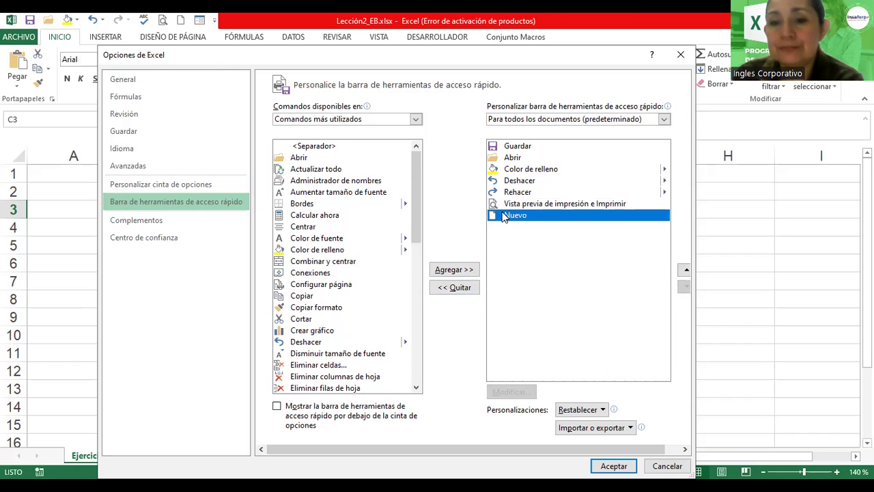
pyautogui.click(455, 288)
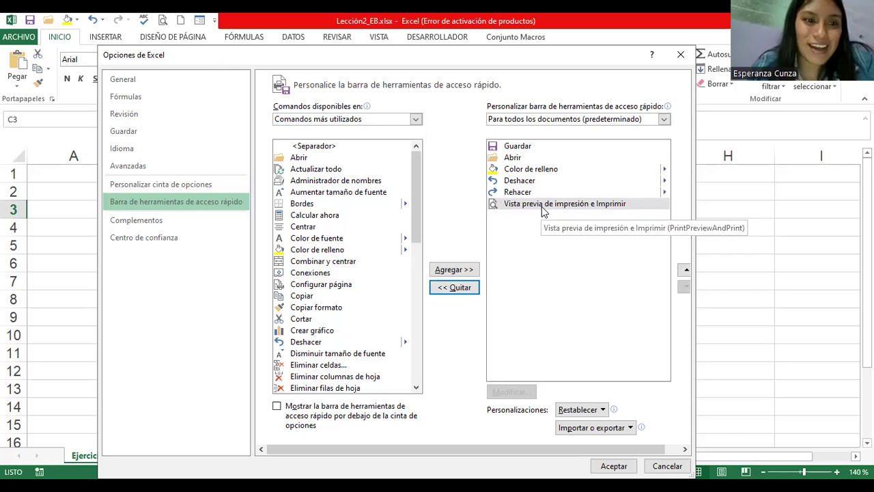
# - Review the toolbar's command list entry by entry, from Abrir through Vista previa de impresión e Imprimir
pyautogui.click(498, 159)
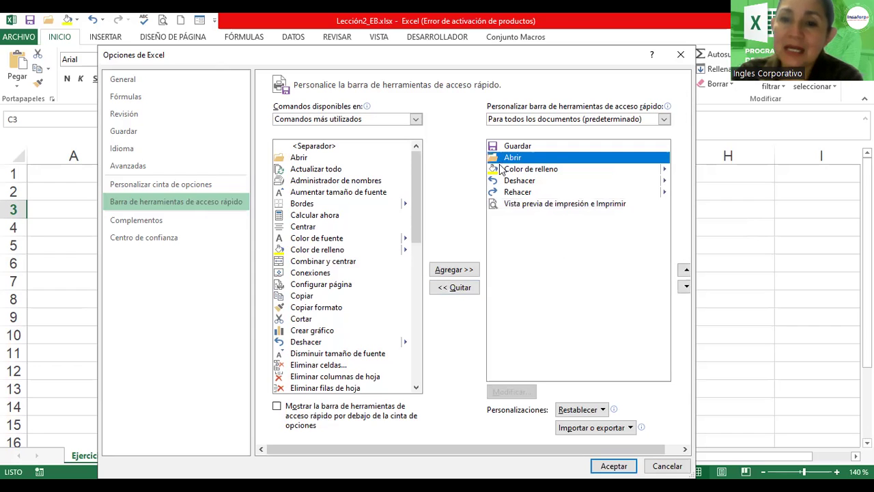
pyautogui.click(502, 169)
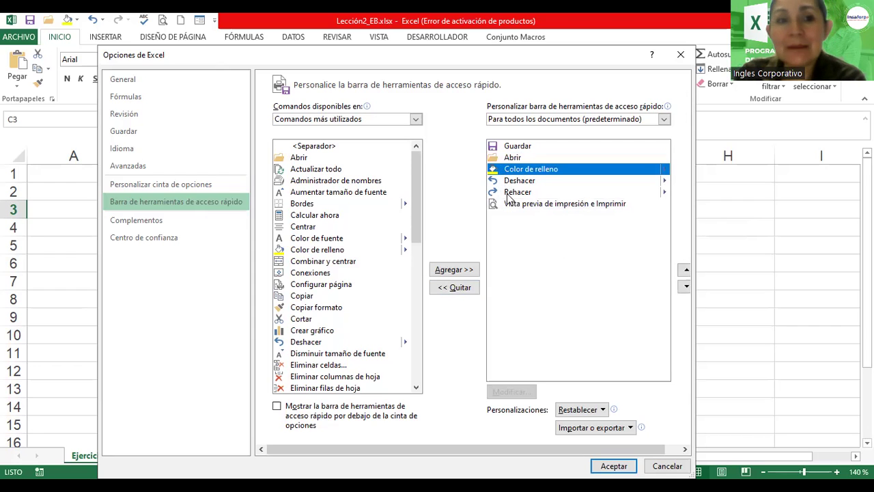
pyautogui.click(517, 183)
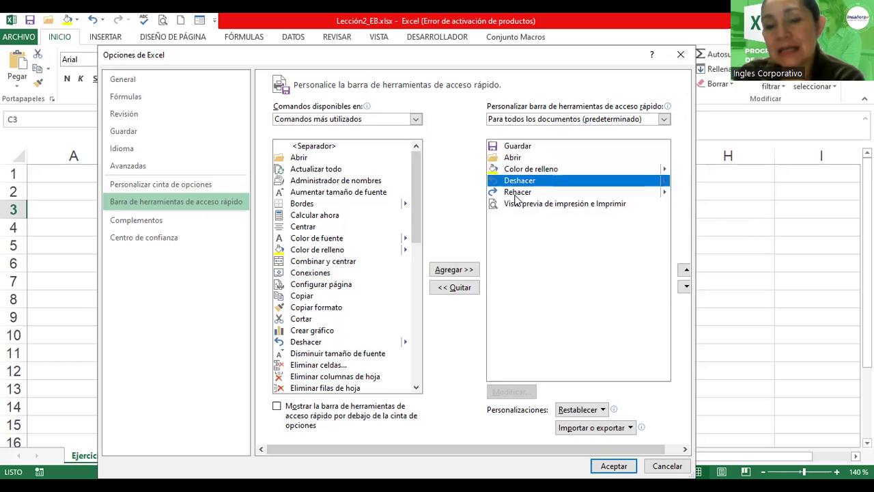
pyautogui.click(517, 195)
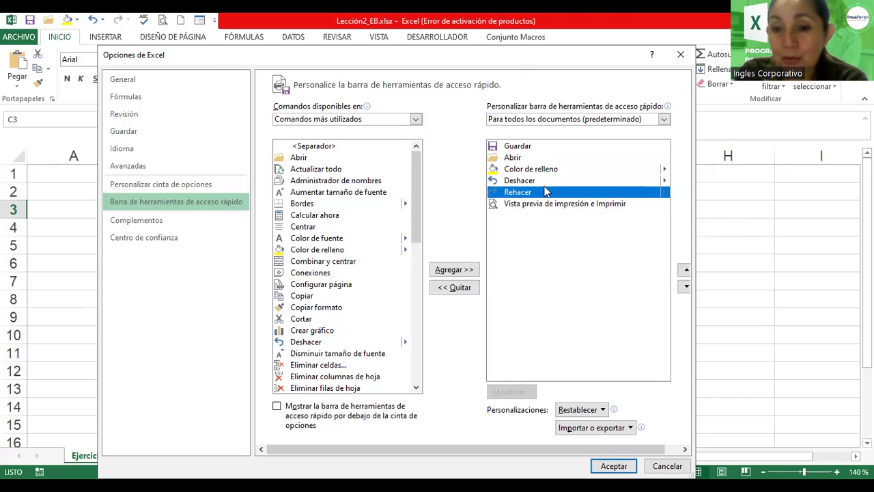
pyautogui.click(538, 206)
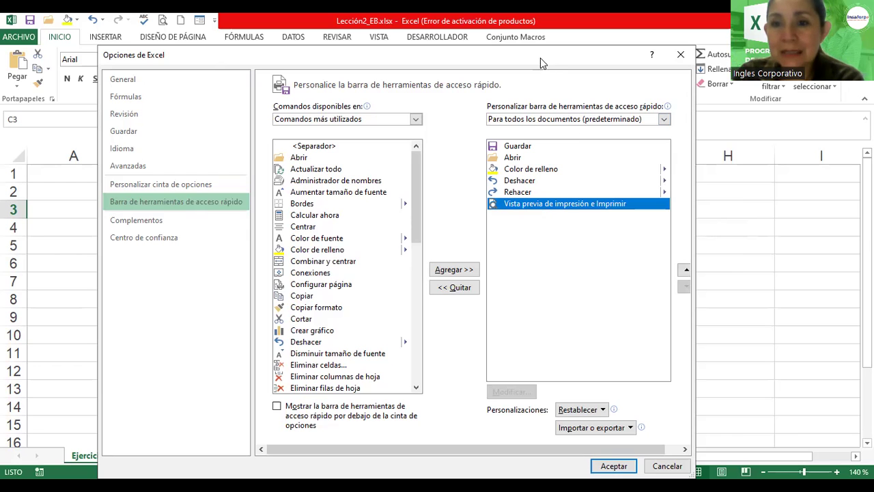
# - Apply the Quick Access Toolbar changes and select cell A1 on the sheet
pyautogui.moveTo(539, 61); pyautogui.dragTo(534, 29)
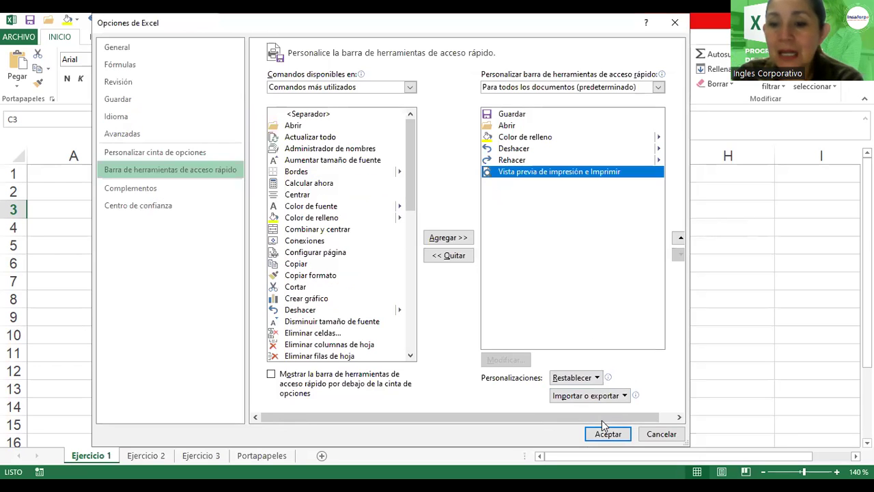
pyautogui.click(604, 428)
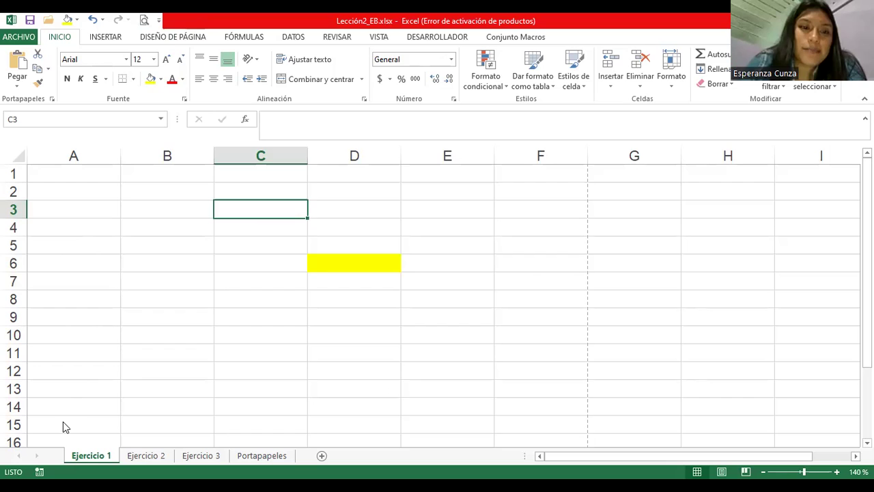
pyautogui.click(106, 178)
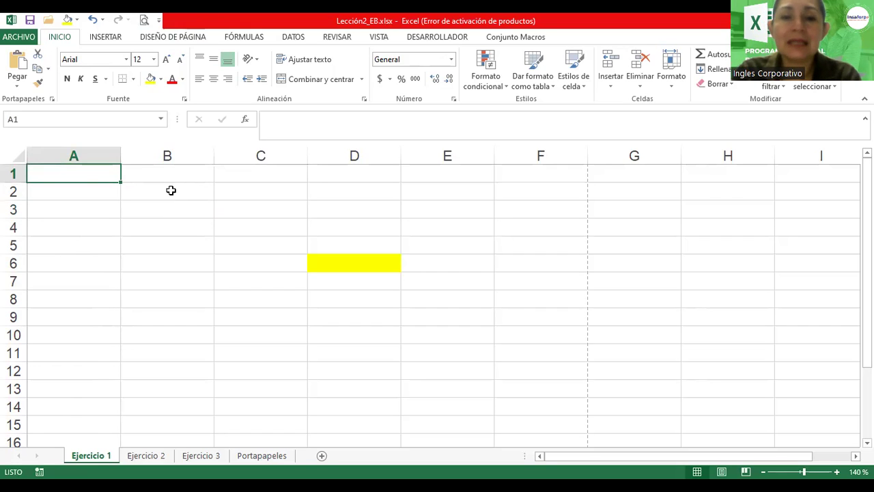
# - Select cell B2 and narrow columns B and C
pyautogui.click(153, 195)
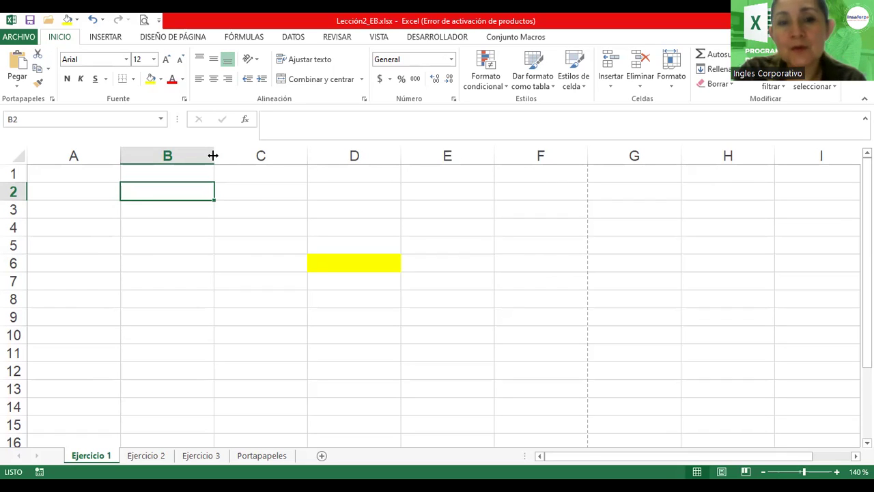
pyautogui.moveTo(214, 155); pyautogui.dragTo(181, 162)
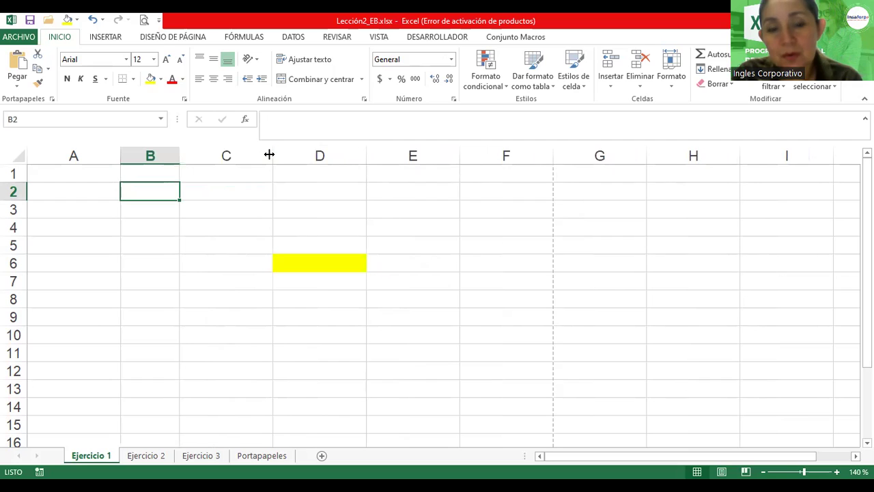
pyautogui.moveTo(250, 156); pyautogui.dragTo(243, 156)
pyautogui.moveTo(233, 156); pyautogui.dragTo(232, 156)
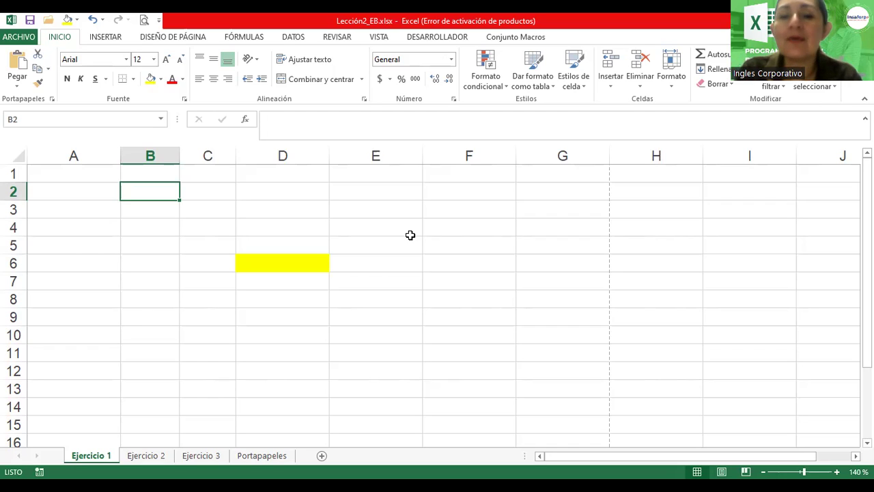
# - Select the range D2:F4, followed by the range A2:A10
pyautogui.moveTo(260, 190); pyautogui.dragTo(445, 232)
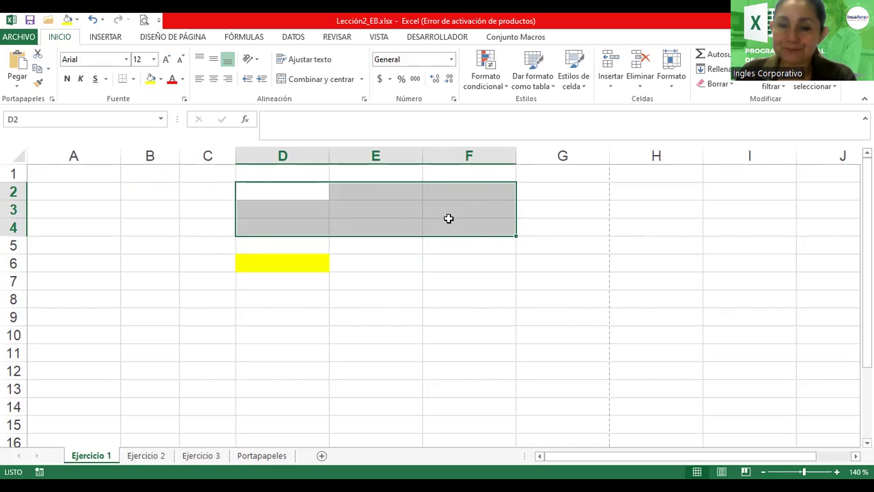
pyautogui.click(76, 192)
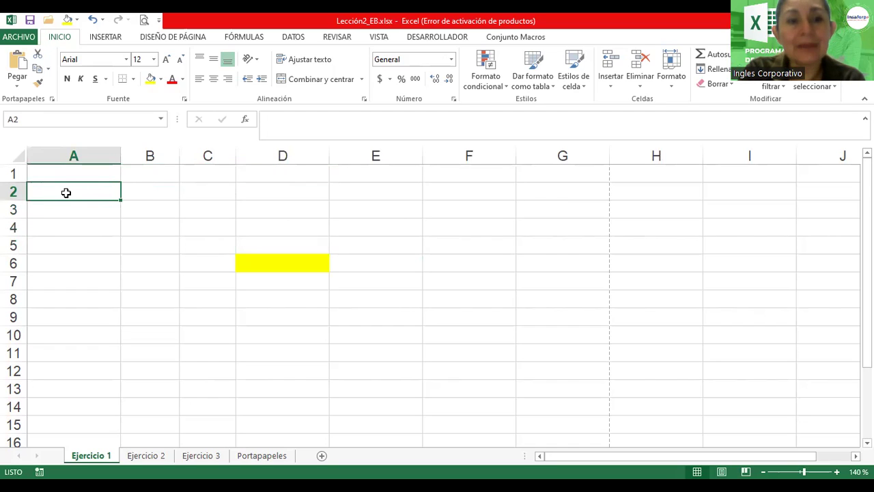
pyautogui.moveTo(65, 192); pyautogui.dragTo(68, 335)
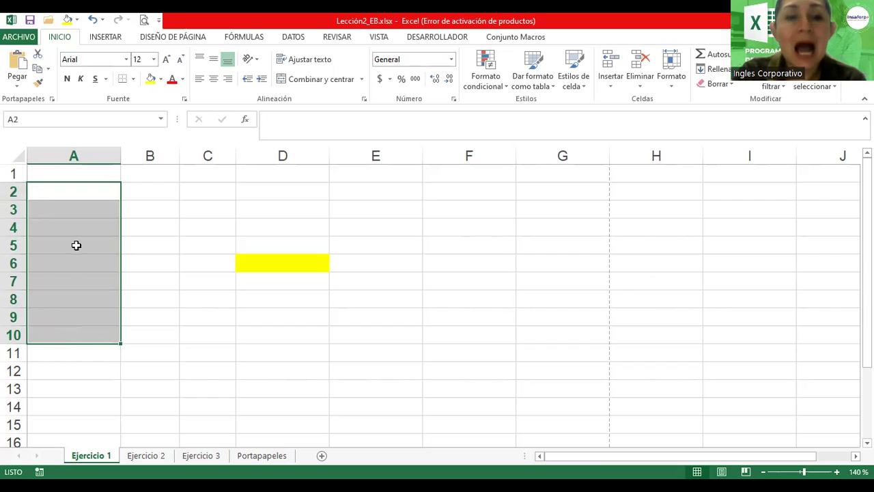
# - Fill the empty cell A2 down to A10 with the fill handle, and return to cell A1
pyautogui.click(85, 194)
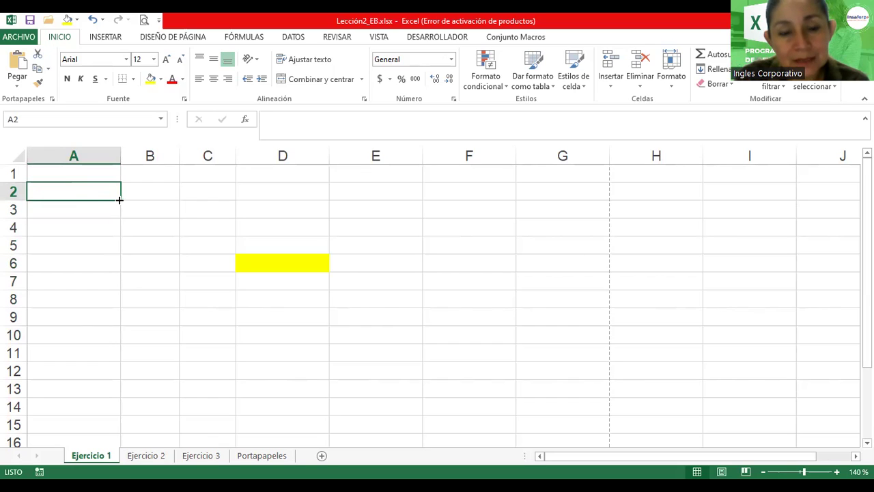
pyautogui.moveTo(120, 199); pyautogui.dragTo(120, 344)
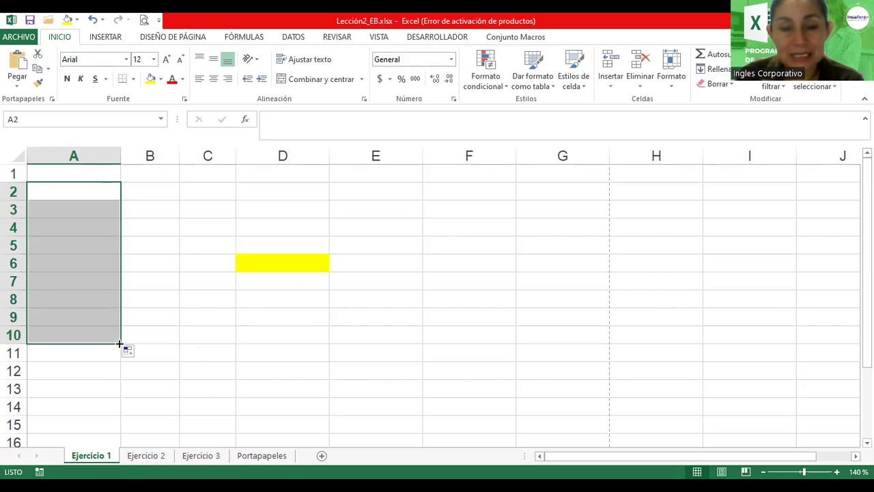
pyautogui.click(152, 209)
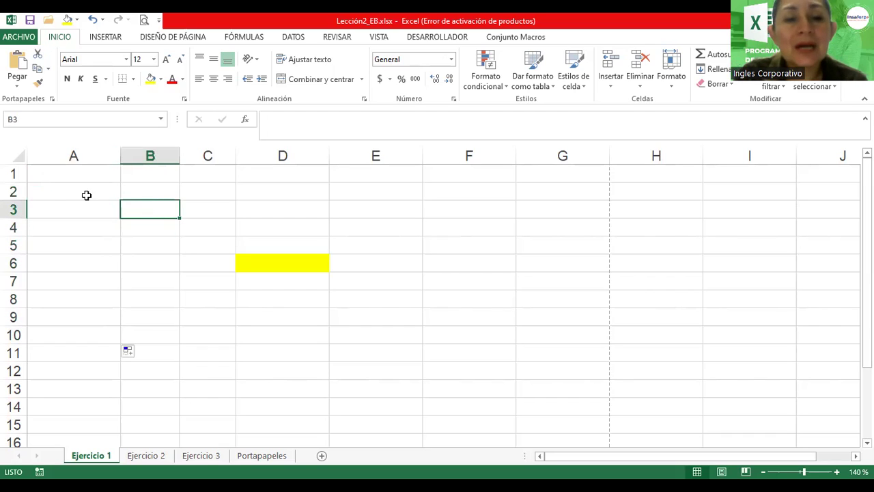
pyautogui.click(71, 190)
pyautogui.click(72, 172)
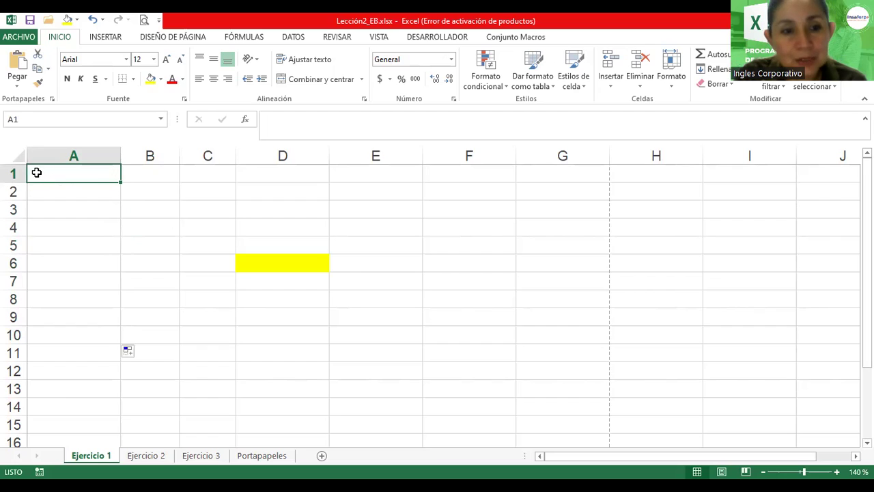
# - Try moving cell A1 down column A twice, the second time to A8, undoing each move
pyautogui.moveTo(39, 181); pyautogui.dragTo(53, 365)
pyautogui.hotkey('ctrl', 'z')
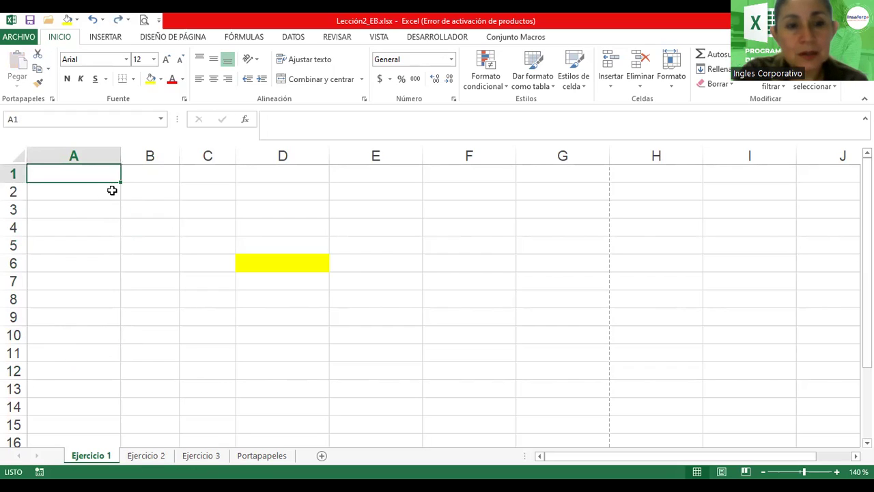
pyautogui.moveTo(122, 173); pyautogui.dragTo(112, 290)
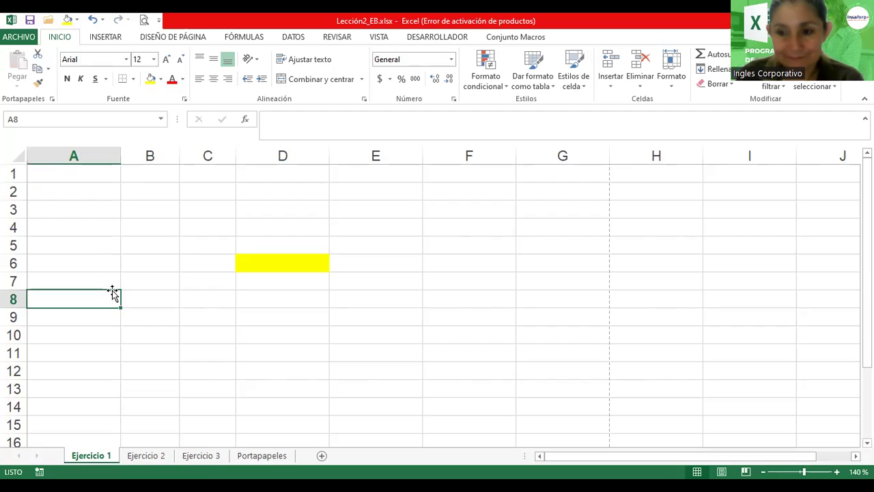
pyautogui.hotkey('ctrl', 'z')
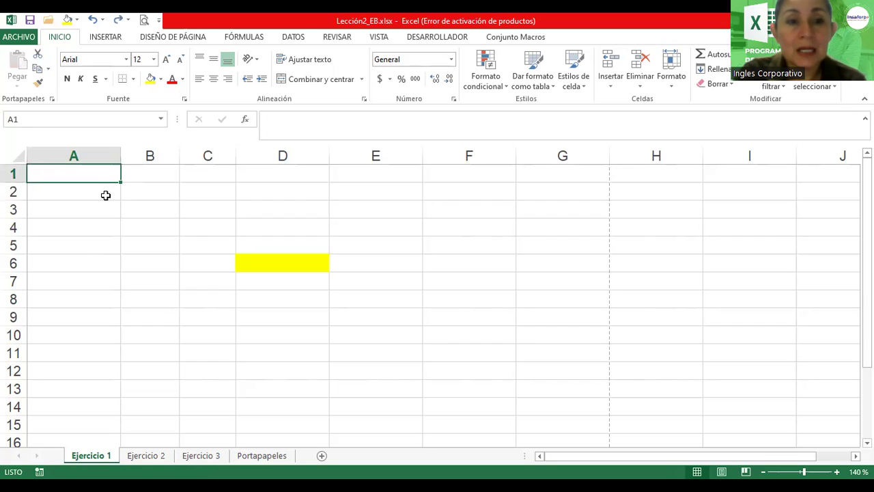
# - Fill the empty cell A1 down to A9 with the fill handle, and reselect A1
pyautogui.moveTo(120, 181); pyautogui.dragTo(123, 333)
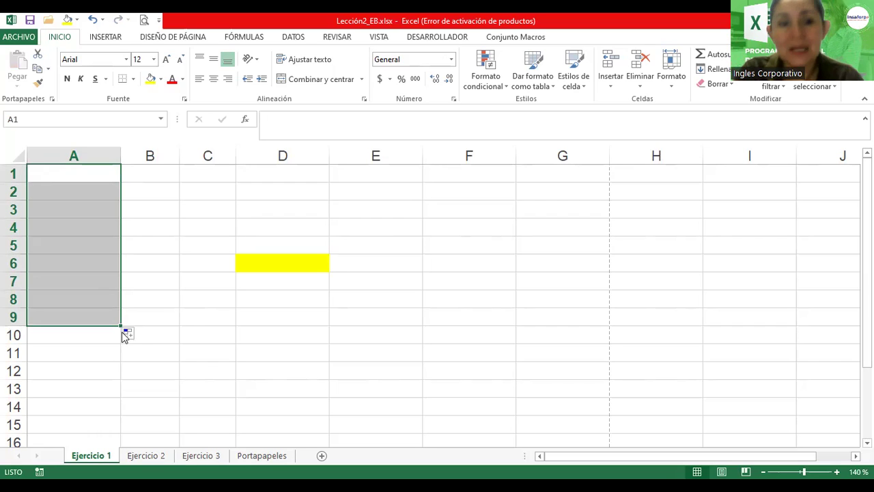
pyautogui.click(77, 231)
pyautogui.click(72, 173)
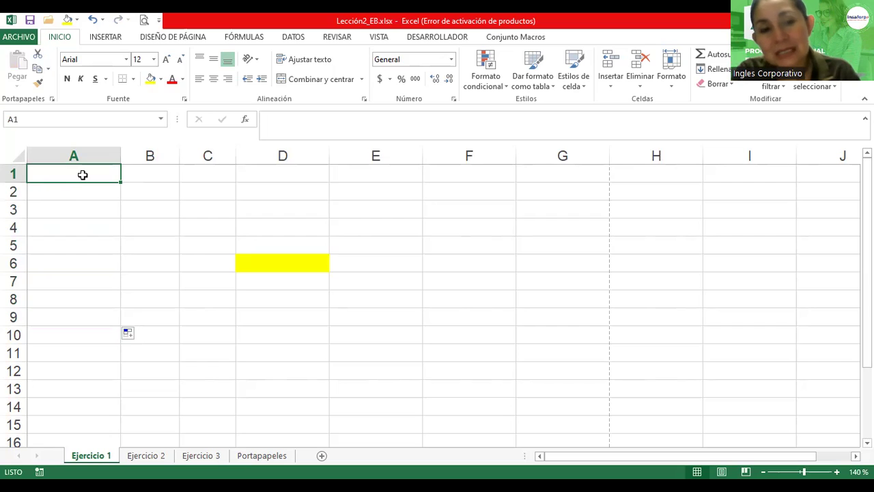
# - Select the range A1:A10 and give it a light orange theme fill color
pyautogui.moveTo(83, 175); pyautogui.dragTo(101, 328)
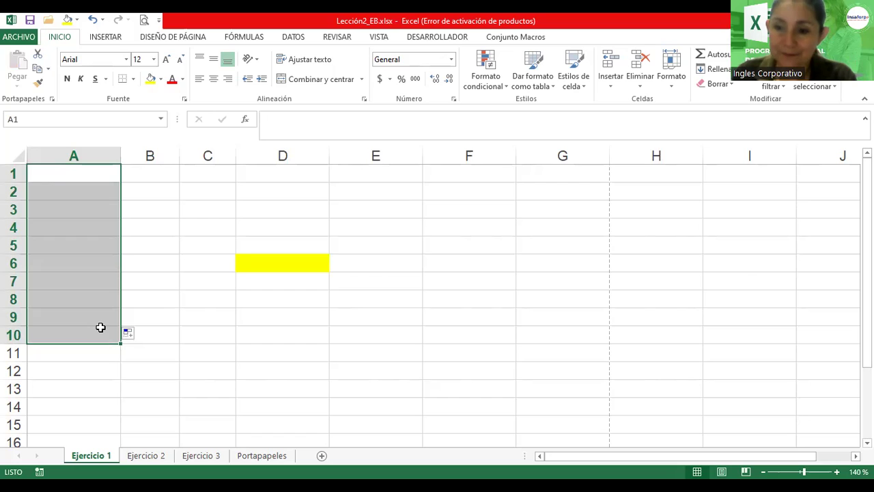
pyautogui.click(89, 218)
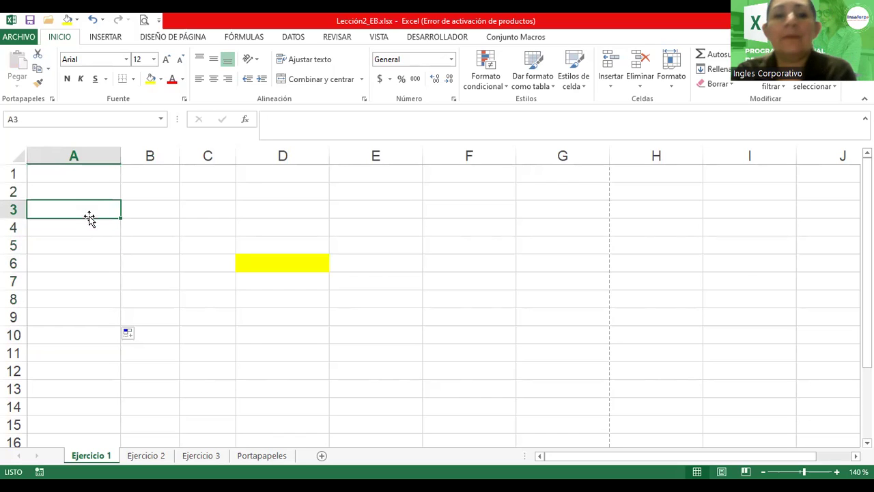
pyautogui.moveTo(84, 174); pyautogui.dragTo(92, 330)
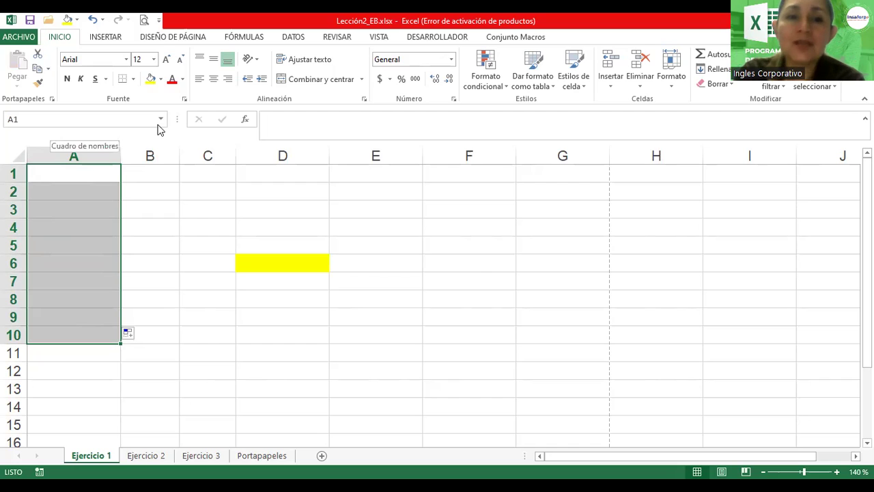
pyautogui.click(162, 80)
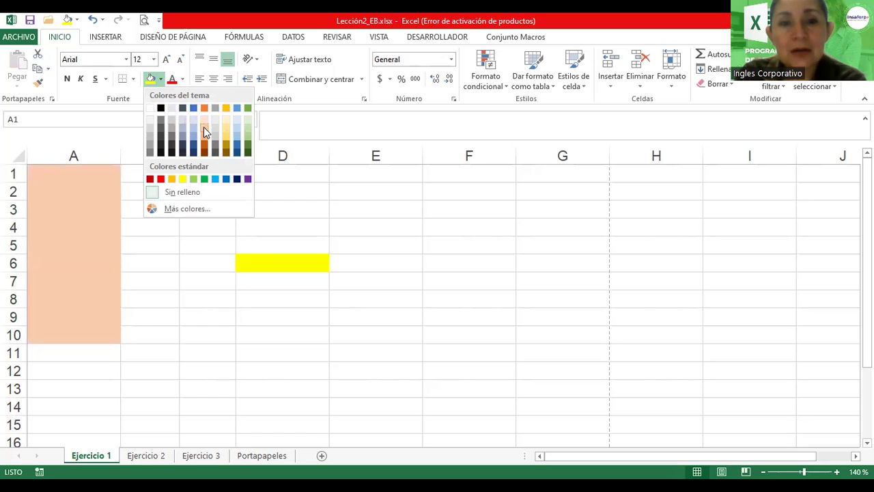
pyautogui.click(203, 127)
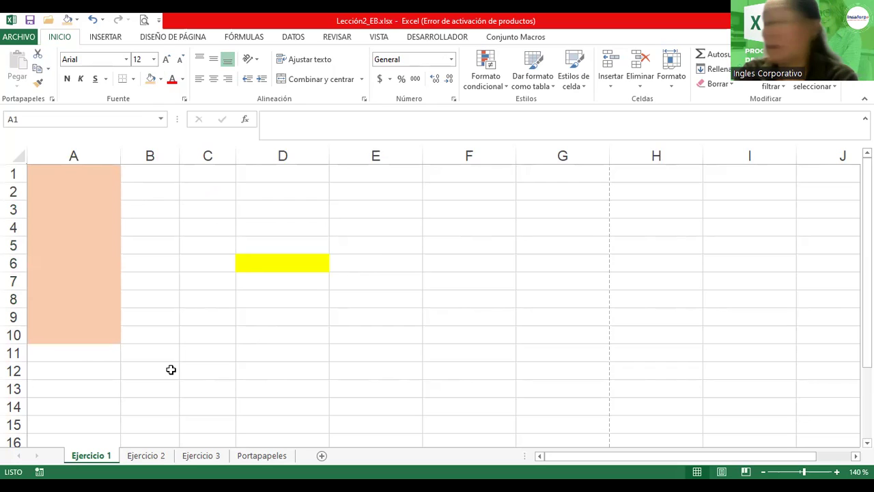
# - Select the range C2:D15 and give it a light green theme fill color
pyautogui.click(206, 192)
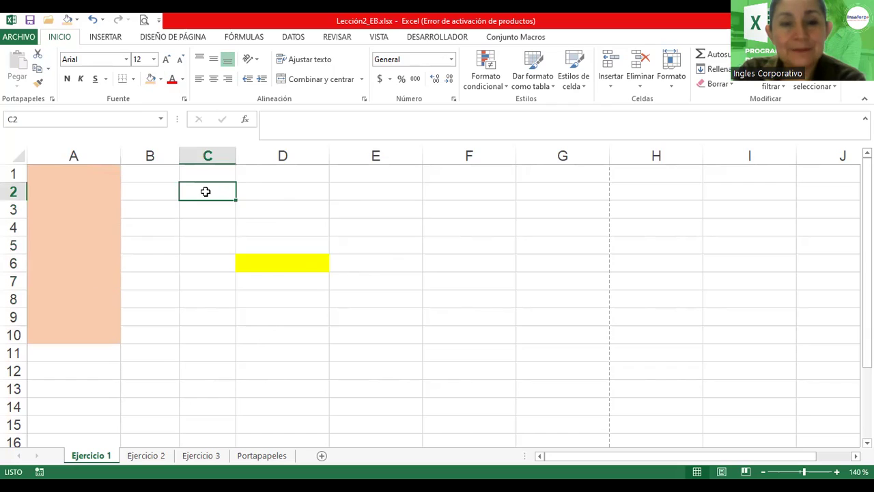
pyautogui.moveTo(206, 192); pyautogui.dragTo(313, 376)
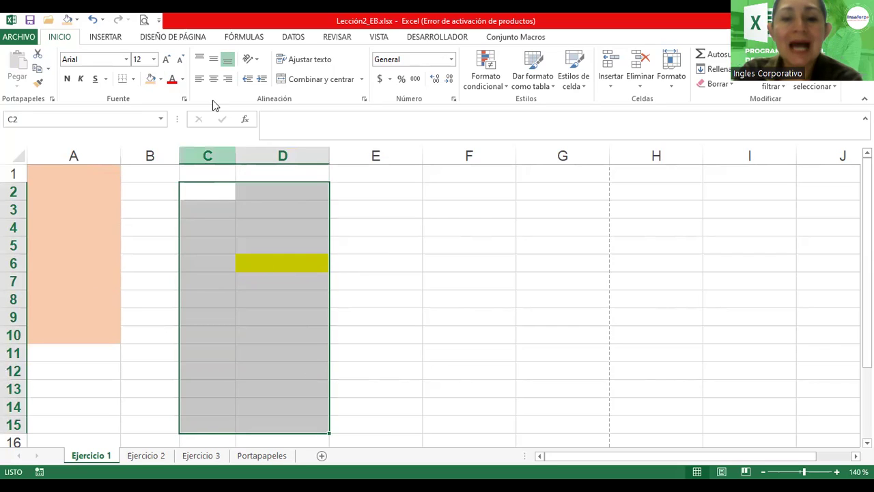
pyautogui.click(162, 80)
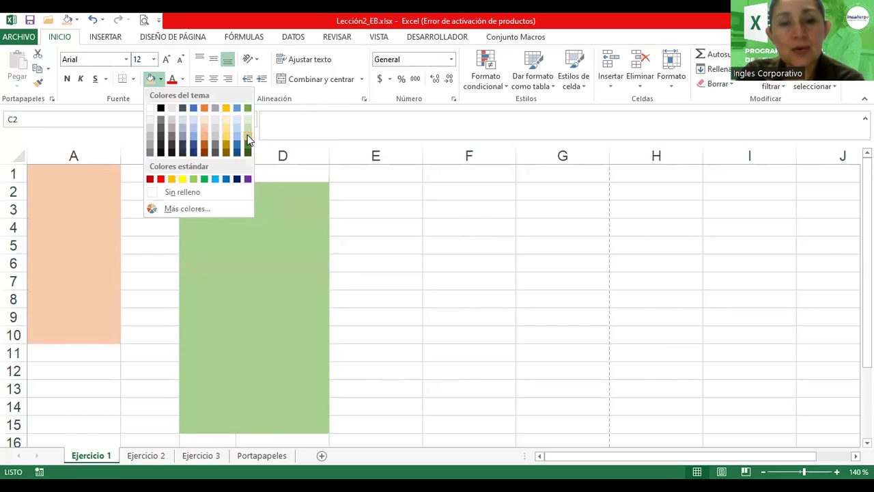
pyautogui.click(247, 135)
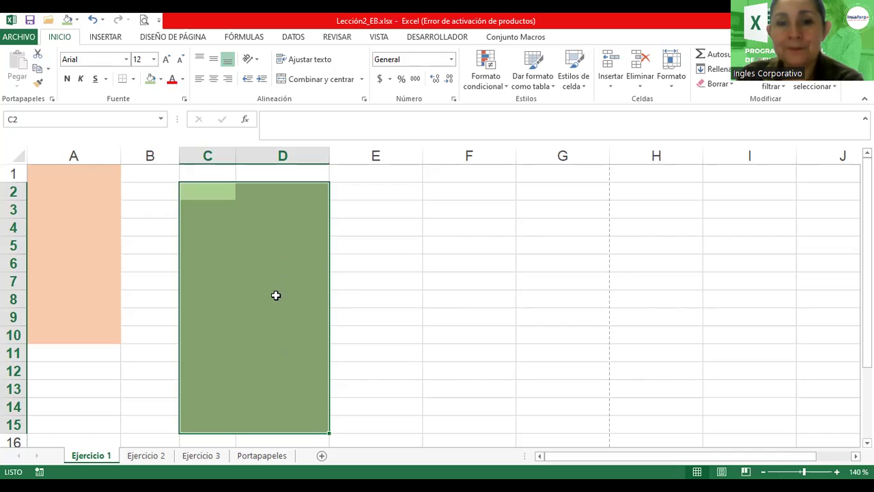
# - Select the range F1:J10 and give it the same light orange fill color as A1:A10
pyautogui.click(401, 240)
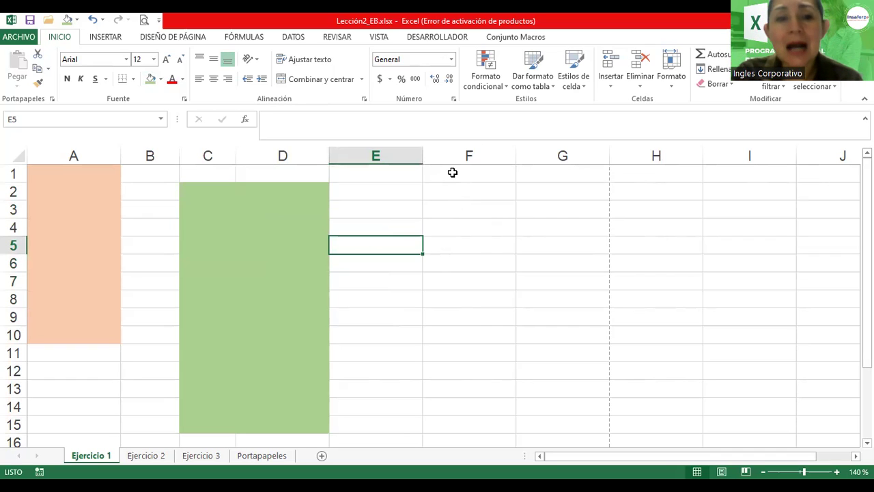
pyautogui.moveTo(452, 172); pyautogui.dragTo(827, 302)
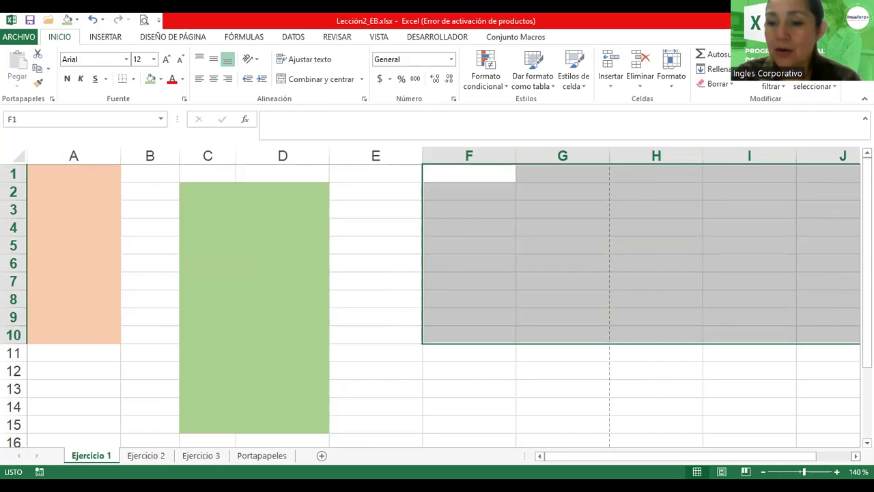
pyautogui.hscroll(2, 444, 301)
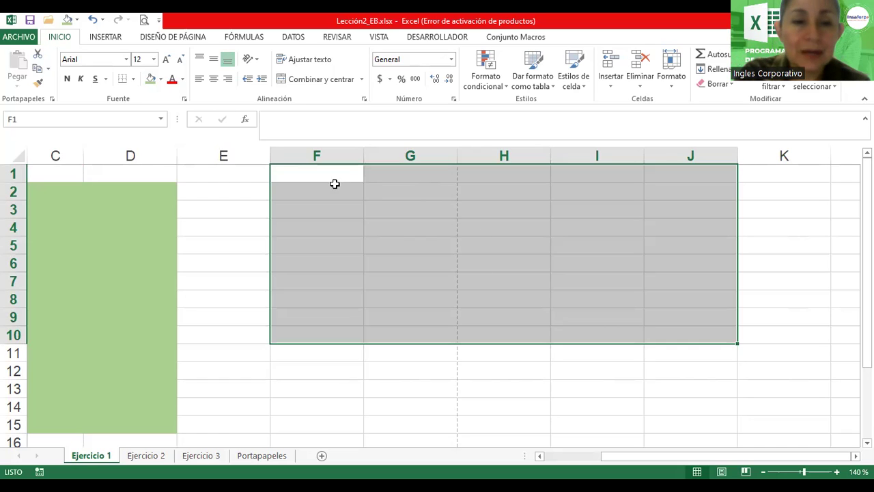
pyautogui.click(160, 79)
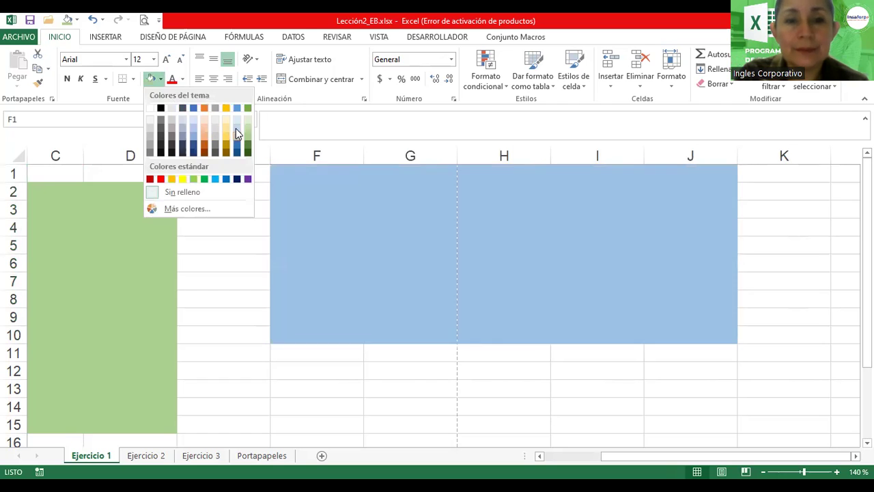
pyautogui.click(206, 129)
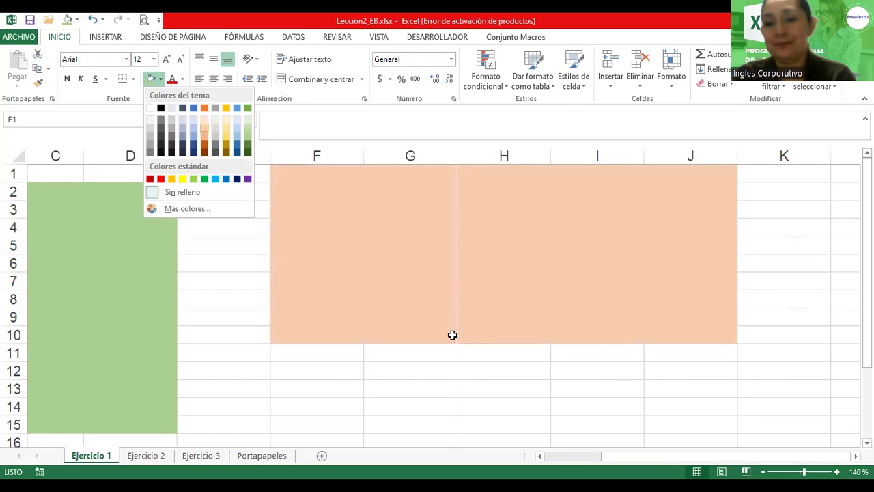
# - Zoom the sheet out to 90 % to view all the colored ranges, and select cell F15
pyautogui.click(763, 472)
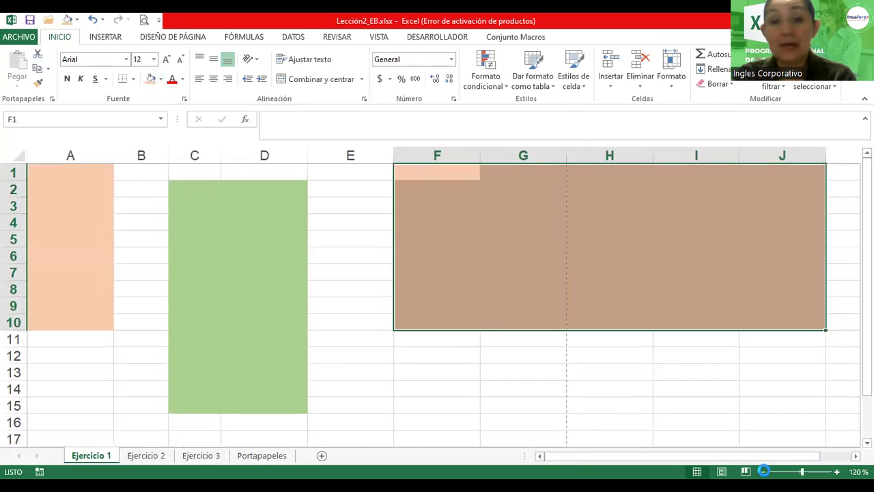
pyautogui.click(763, 471)
pyautogui.click(763, 471)
pyautogui.click(763, 471)
pyautogui.click(762, 471)
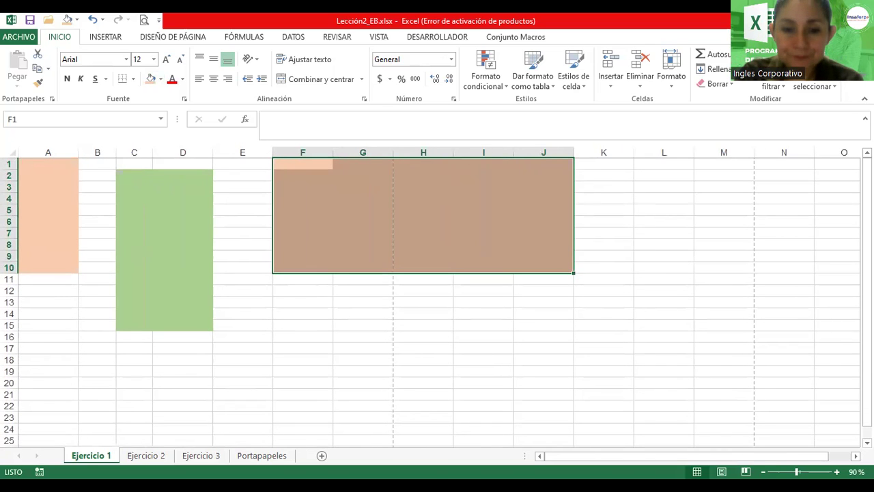
pyautogui.click(297, 321)
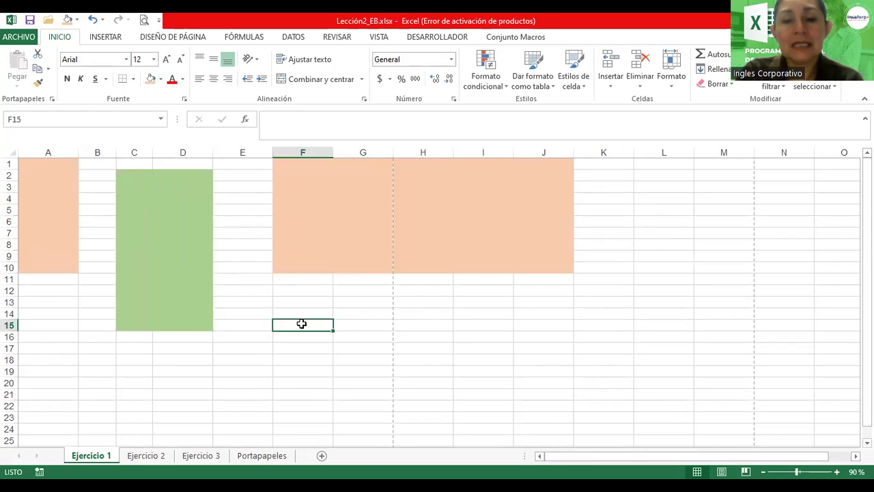
# - Select the separate ranges F15:F20, H15:H20 and J15:J20 together and give them the standard red fill color
pyautogui.moveTo(303, 325); pyautogui.dragTo(310, 374)
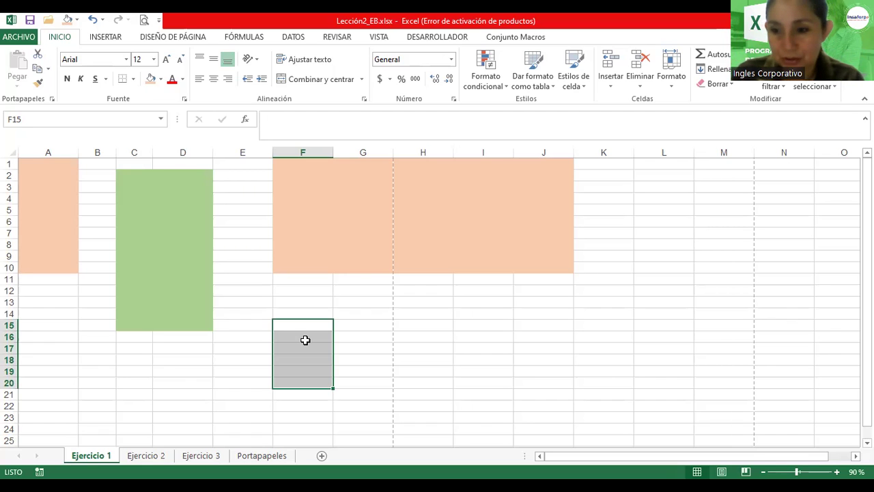
pyautogui.click(409, 324)
pyautogui.moveTo(410, 324); pyautogui.dragTo(413, 384)
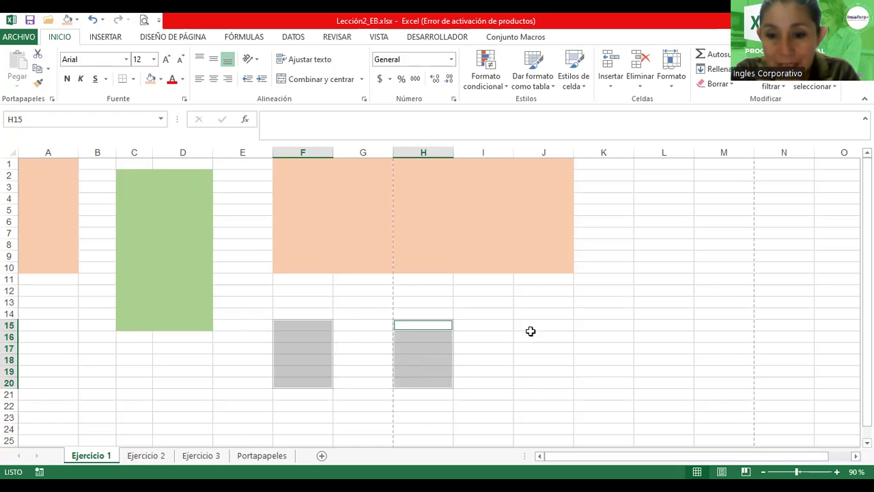
pyautogui.moveTo(541, 321); pyautogui.dragTo(550, 381)
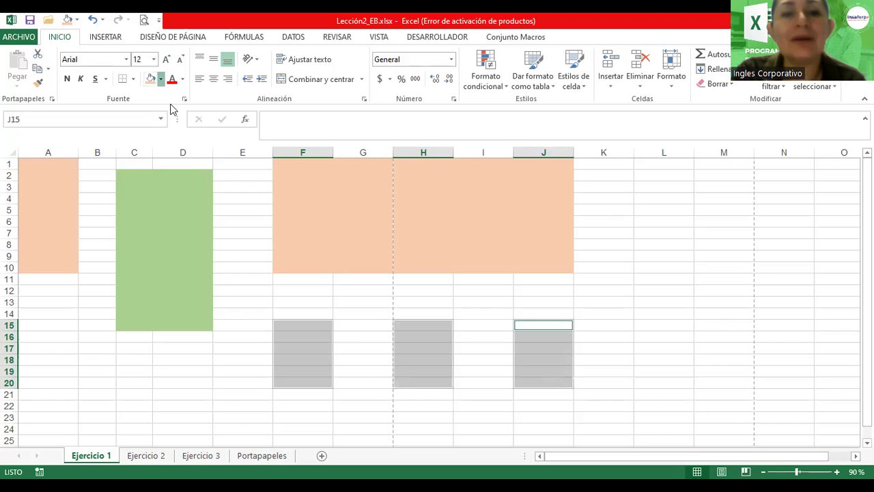
pyautogui.click(160, 79)
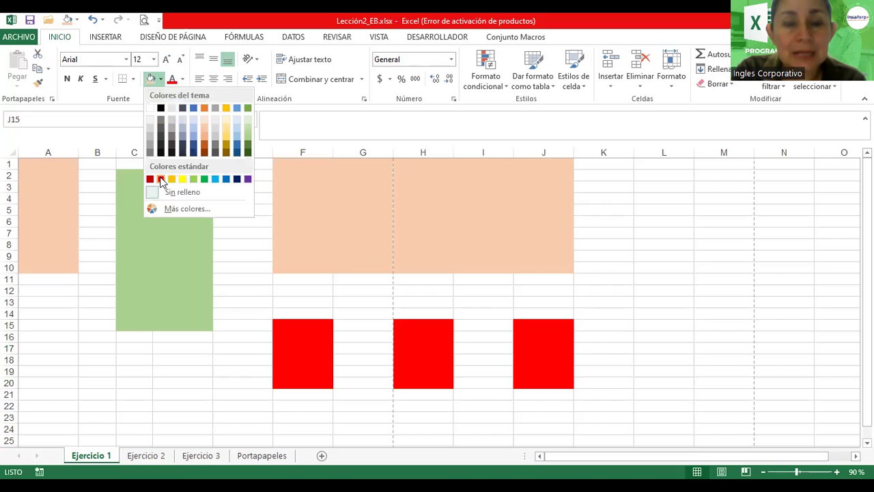
pyautogui.click(160, 179)
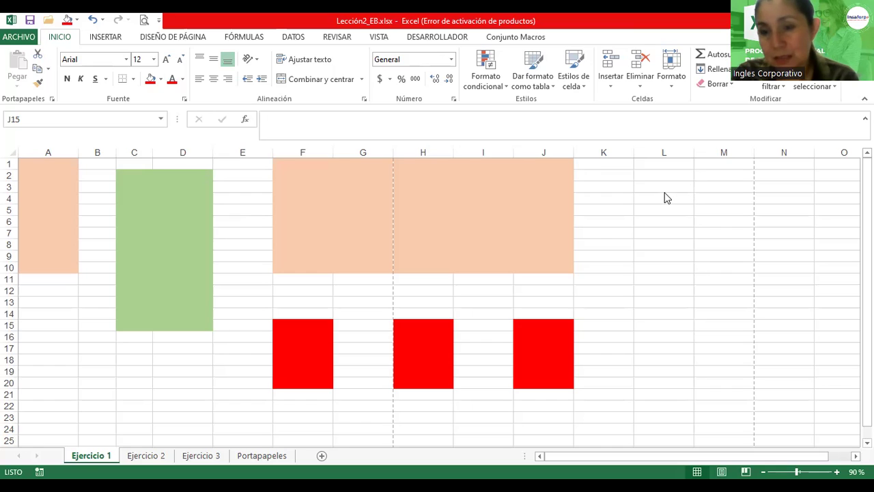
# - Select the range L2:L10, and move the active cell to A2 at the start of the row
pyautogui.click(623, 189)
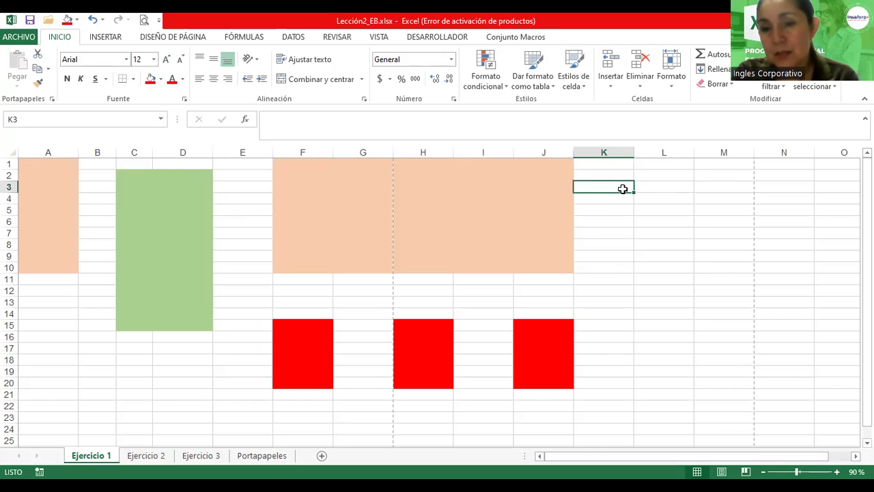
pyautogui.click(607, 231)
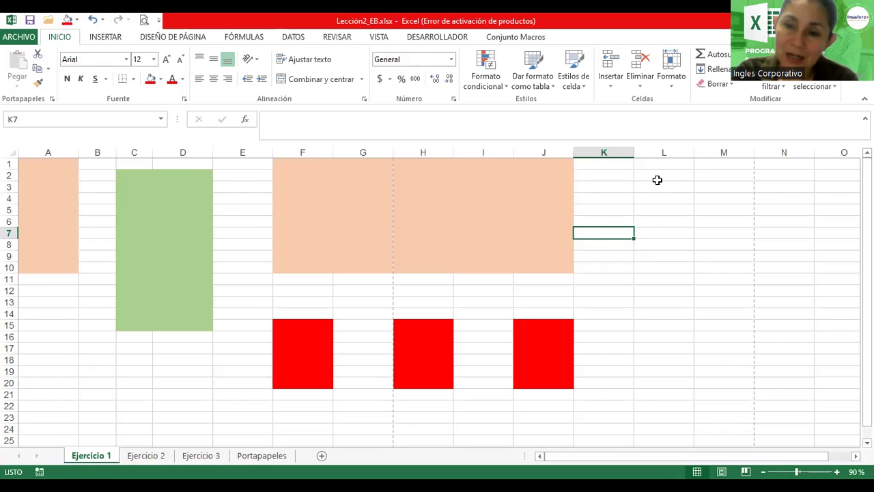
pyautogui.moveTo(658, 175); pyautogui.dragTo(662, 262)
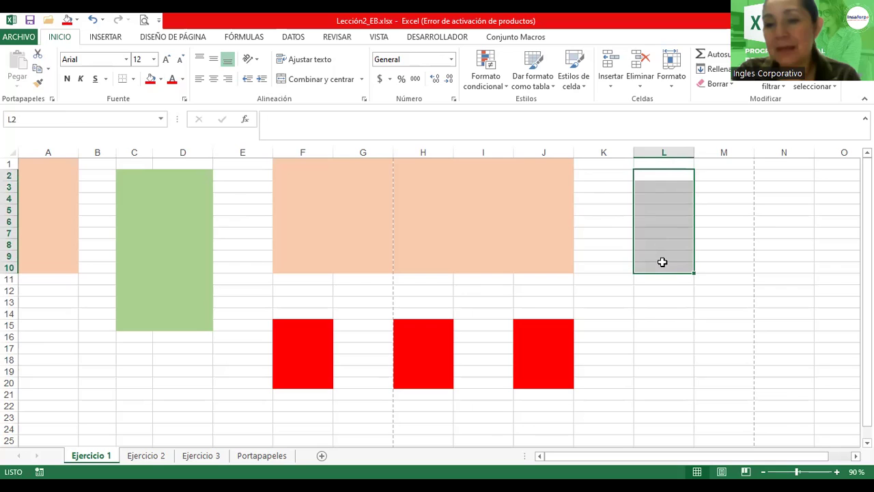
pyautogui.hotkey('ctrl', 'Right')
pyautogui.hotkey('ctrl', 'Left')
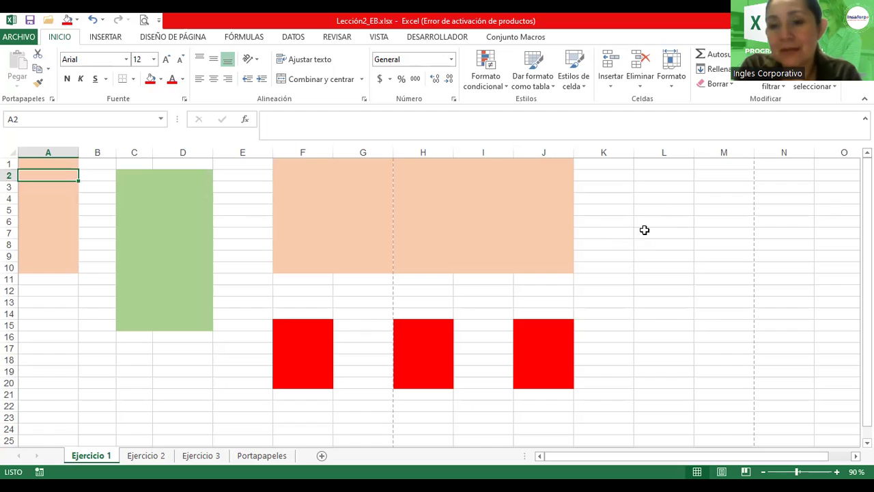
# - Add L5:L11, K19:M24 and A18:D23 to the A2 selection and give all of it a light gold theme fill color
pyautogui.click(658, 205)
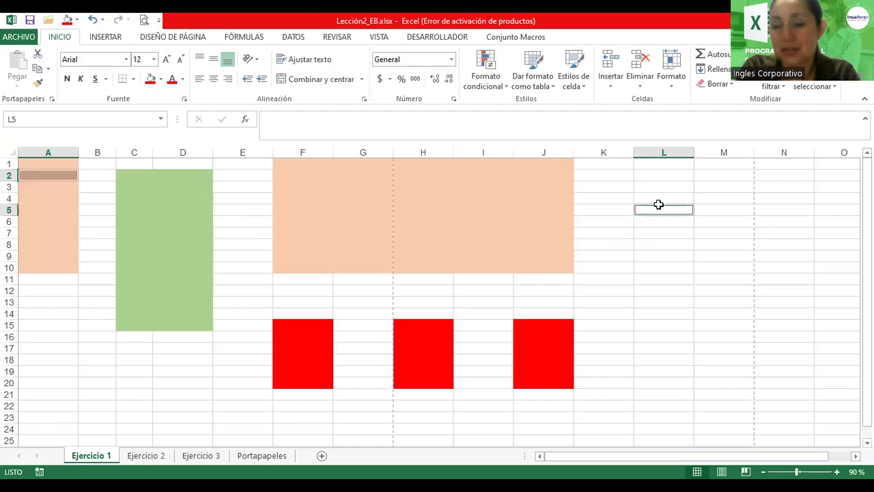
pyautogui.moveTo(661, 207); pyautogui.dragTo(663, 283)
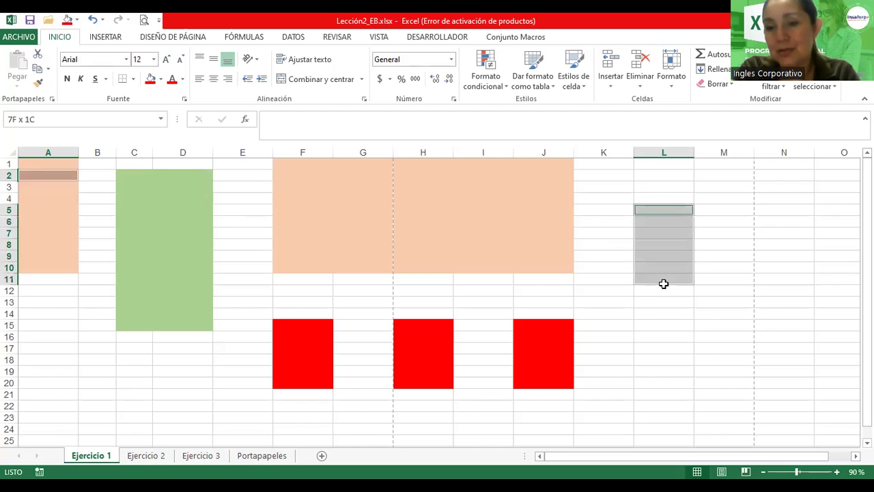
pyautogui.click(611, 369)
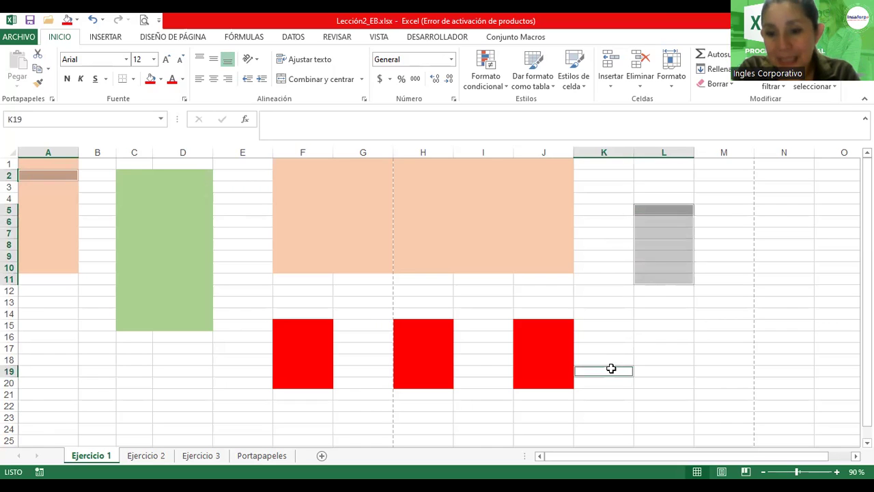
pyautogui.moveTo(611, 369); pyautogui.dragTo(699, 428)
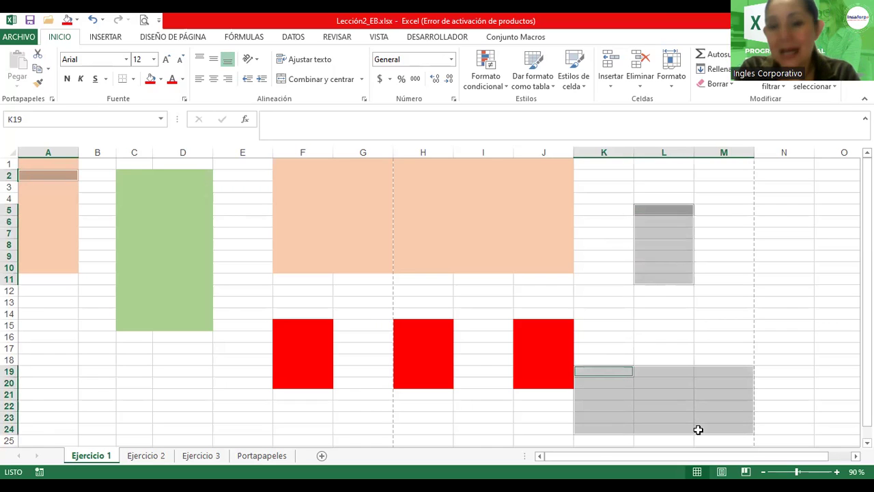
pyautogui.moveTo(59, 359); pyautogui.dragTo(175, 419)
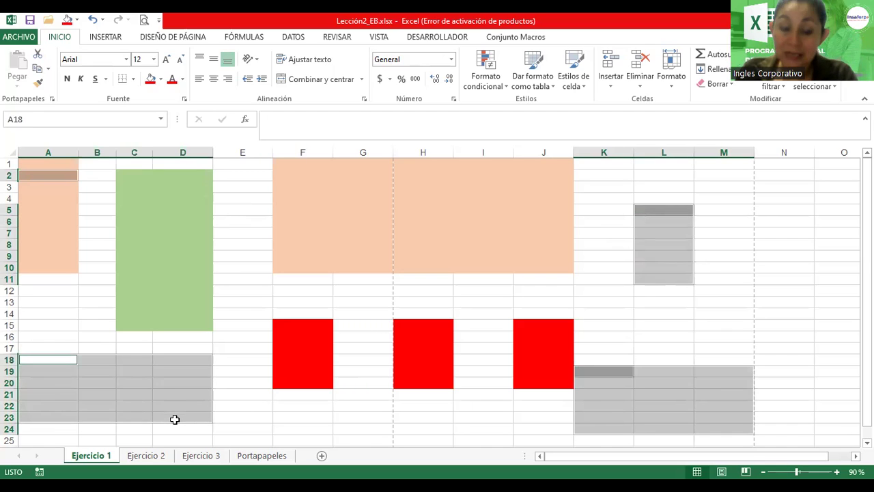
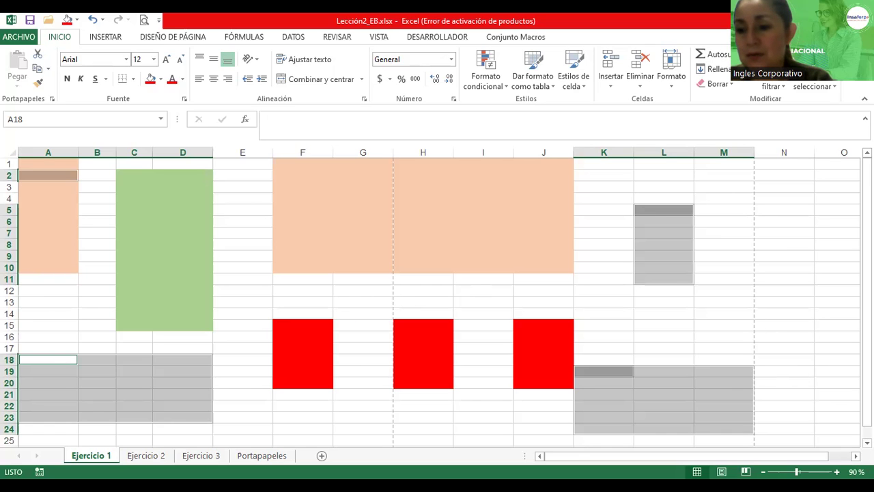
pyautogui.scroll(-1, 437, 301)
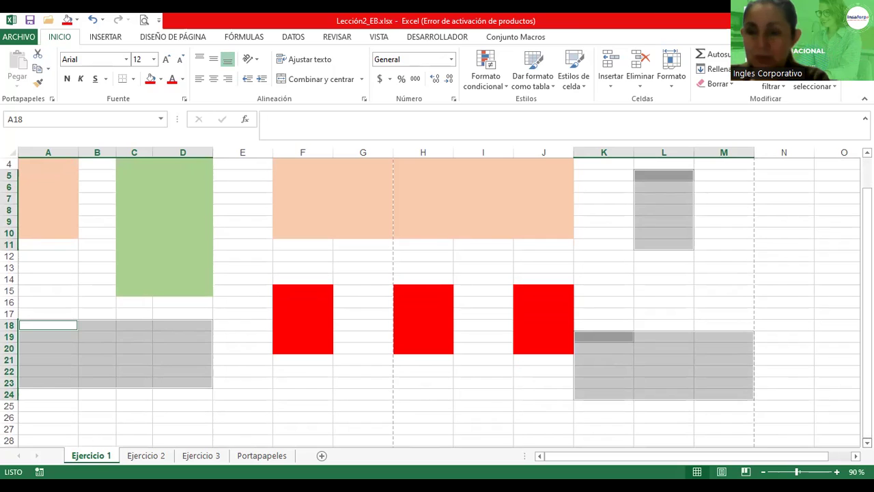
pyautogui.click(161, 79)
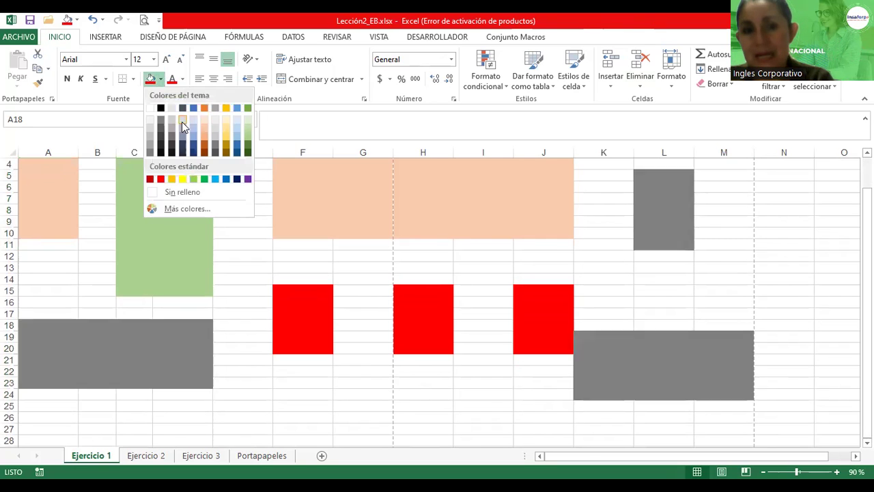
pyautogui.click(227, 127)
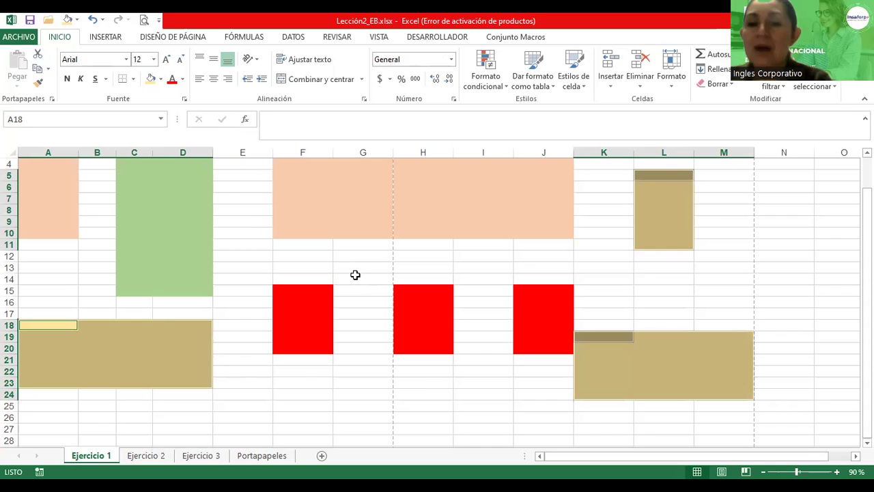
# - Zoom the sheet out to 60 %, select the range N4:O13, and clear it by selecting cell P3
pyautogui.click(763, 471)
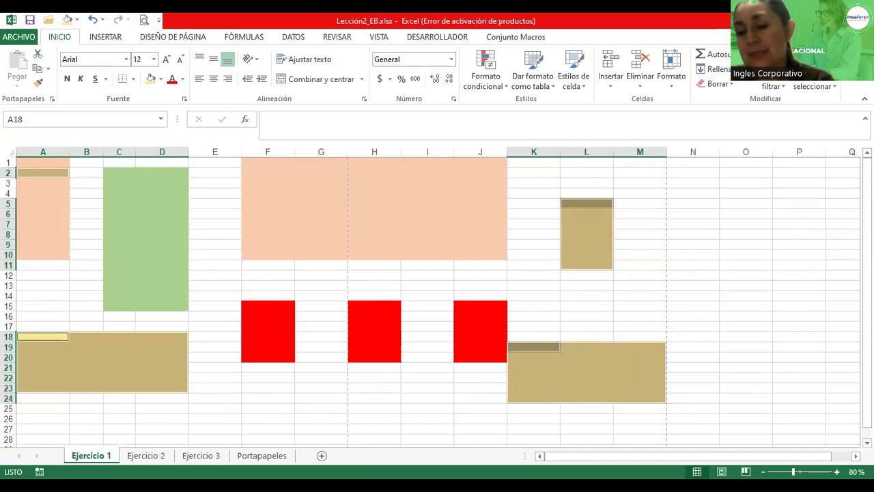
pyautogui.click(763, 471)
pyautogui.click(763, 471)
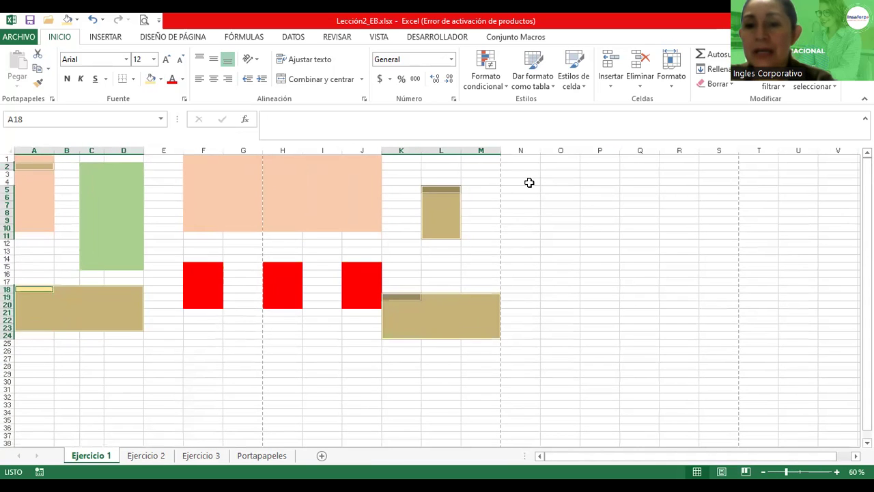
pyautogui.click(527, 182)
pyautogui.moveTo(541, 235); pyautogui.dragTo(552, 255)
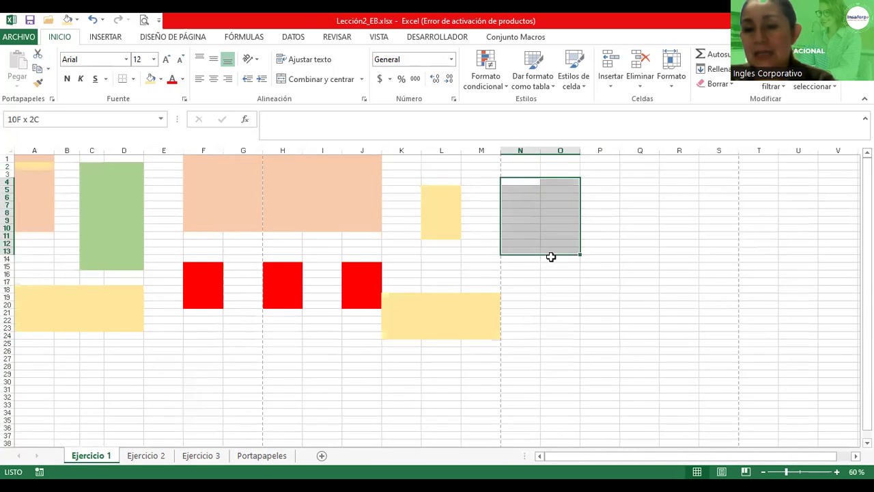
pyautogui.click(605, 172)
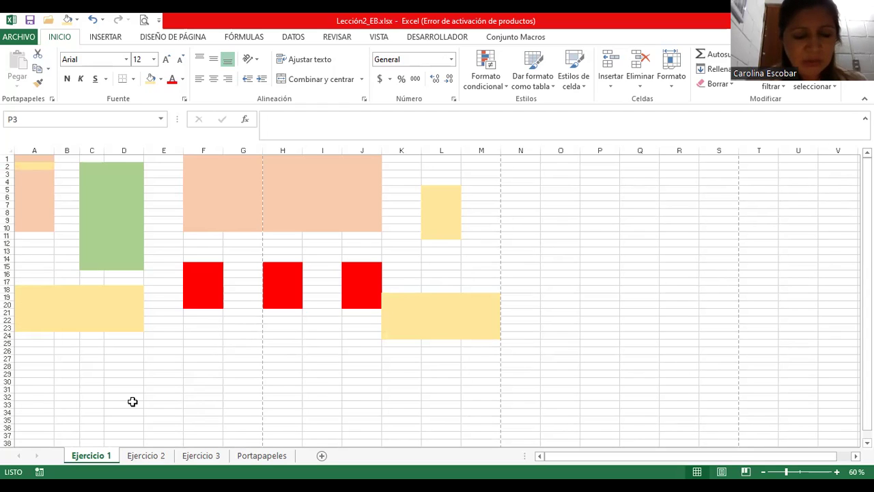
# - Select the separate ranges O2:O14 and Q2:Q7 together, and clear the selection by selecting cell O19
pyautogui.click(600, 174)
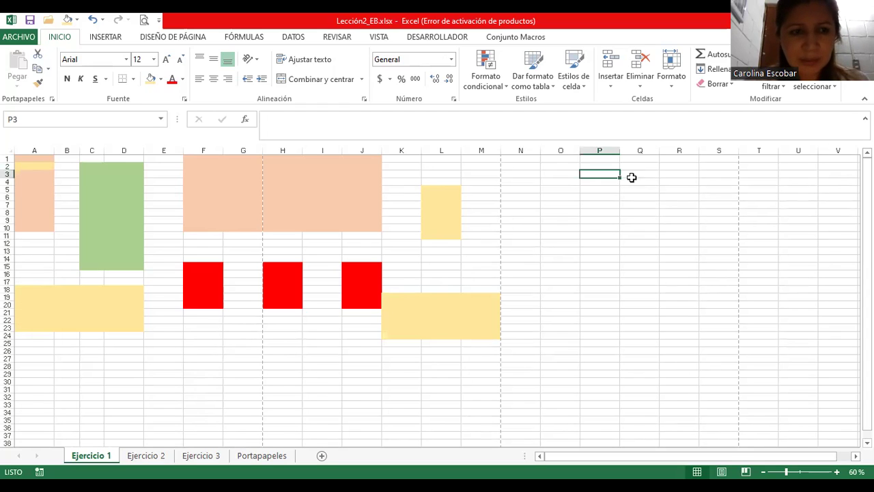
pyautogui.click(553, 168)
pyautogui.moveTo(553, 168); pyautogui.dragTo(559, 257)
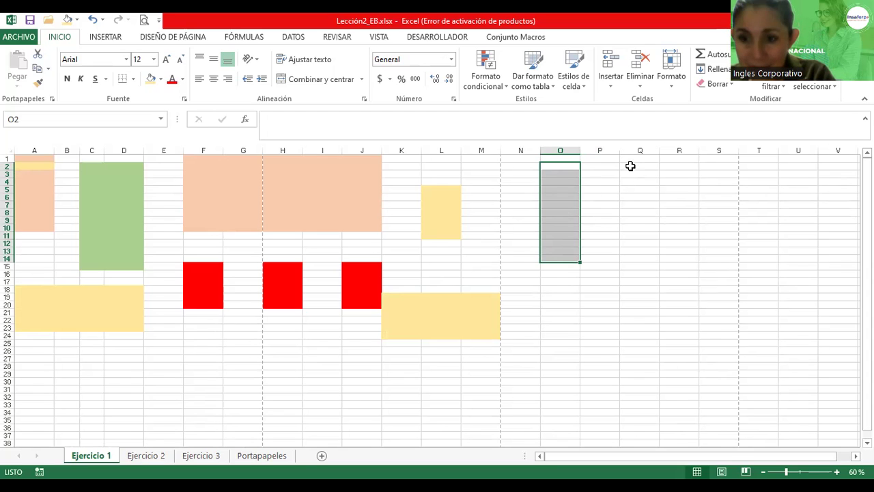
pyautogui.moveTo(630, 166); pyautogui.dragTo(635, 206)
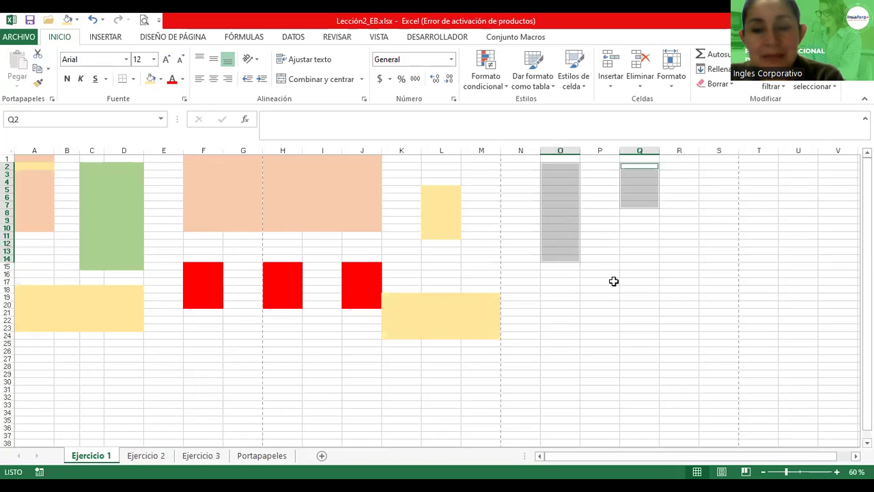
pyautogui.click(575, 295)
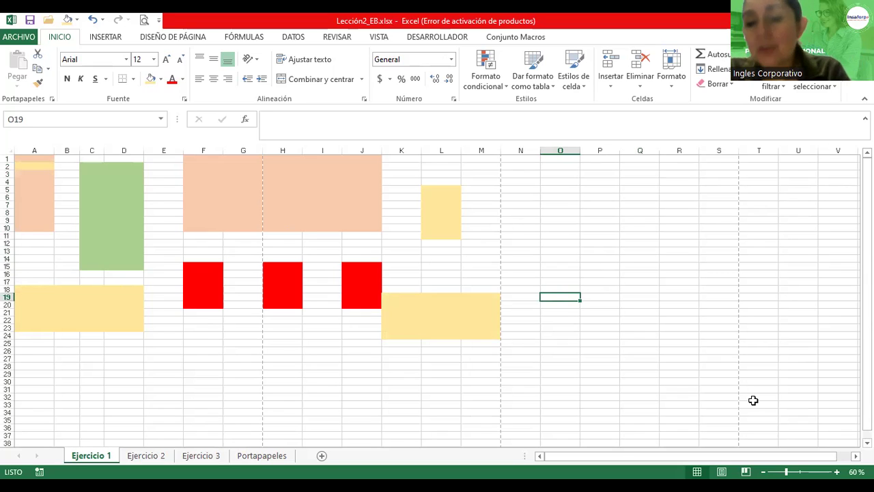
pyautogui.click(837, 471)
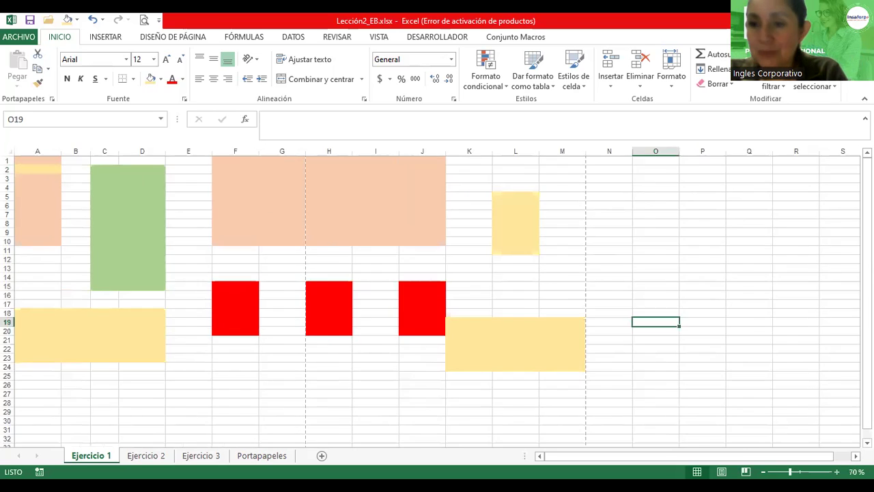
pyautogui.click(836, 472)
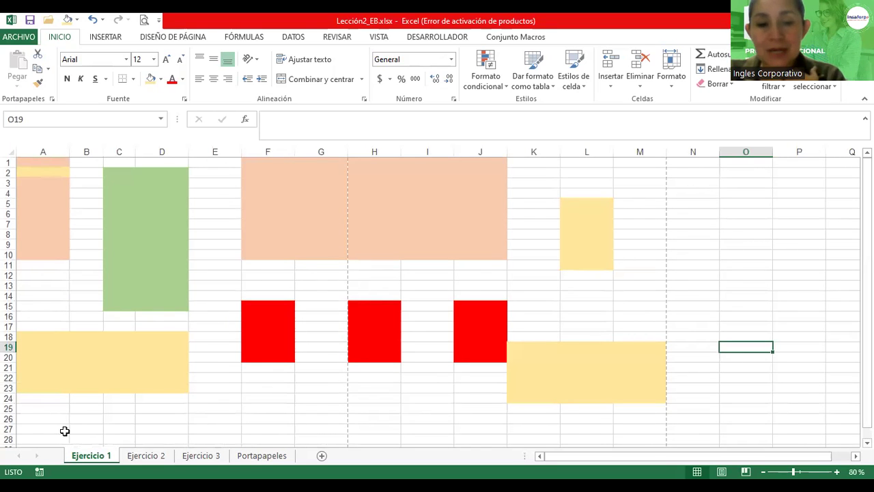
# - On the Ejercicio 2 sheet, select the ENERO, MARZO and MAYO columns together, C4:C14, E4:E14 and G4:G14
pyautogui.click(145, 457)
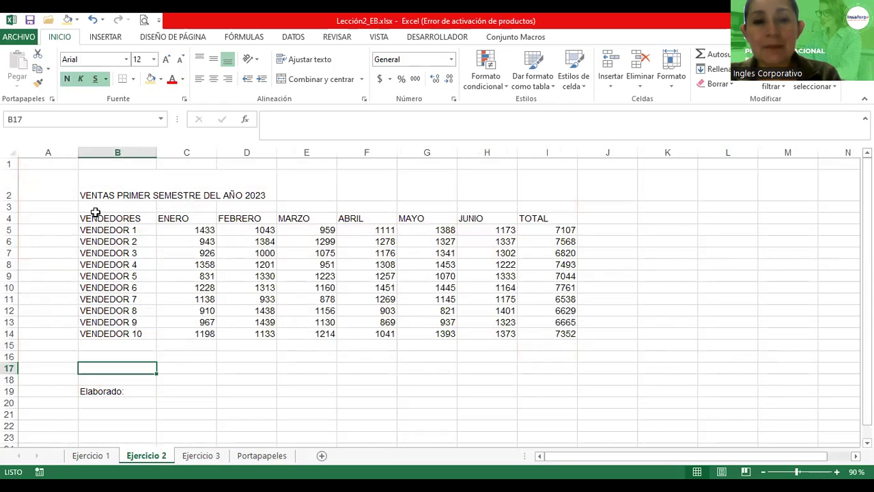
pyautogui.moveTo(183, 219); pyautogui.dragTo(194, 333)
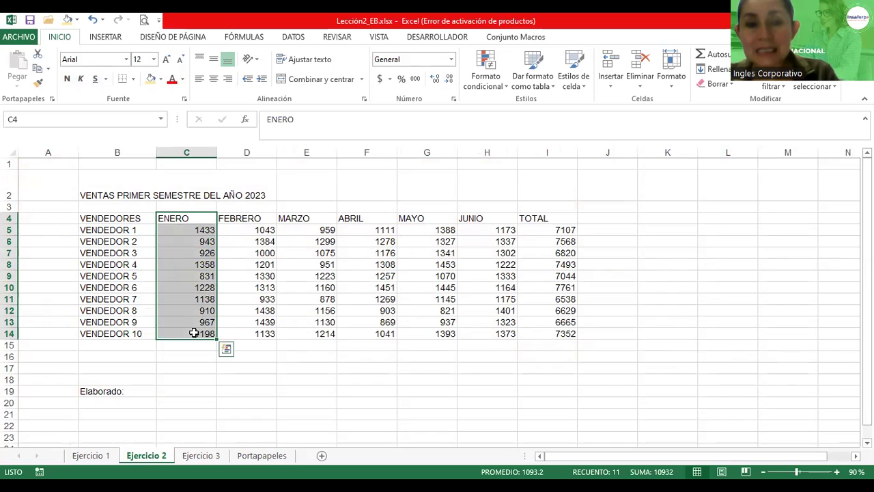
pyautogui.keyDown('ctrl'); pyautogui.click(306, 218); pyautogui.keyUp('ctrl')
pyautogui.moveTo(307, 218); pyautogui.dragTo(319, 332)
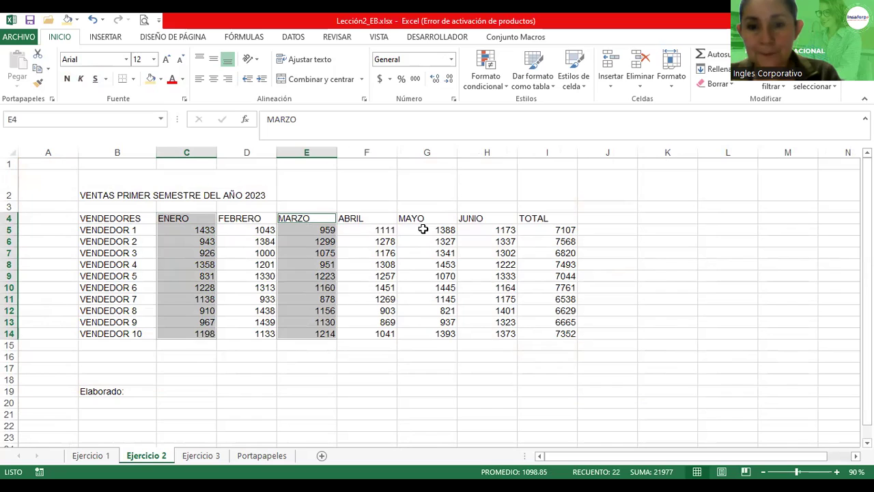
pyautogui.moveTo(423, 220); pyautogui.dragTo(438, 333)
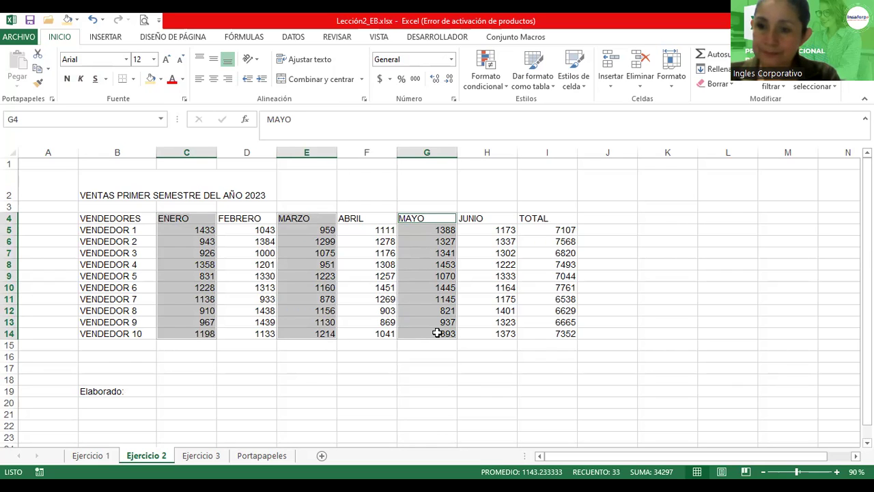
pyautogui.click(89, 458)
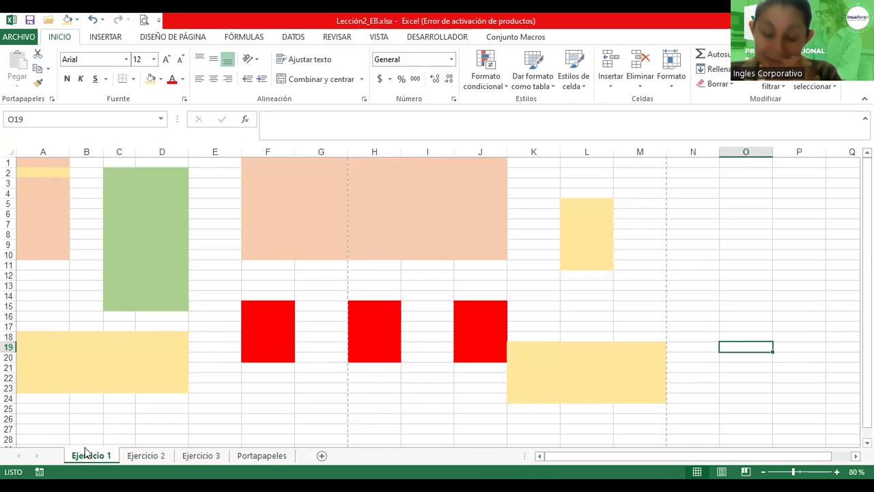
pyautogui.click(145, 456)
pyautogui.click(213, 265)
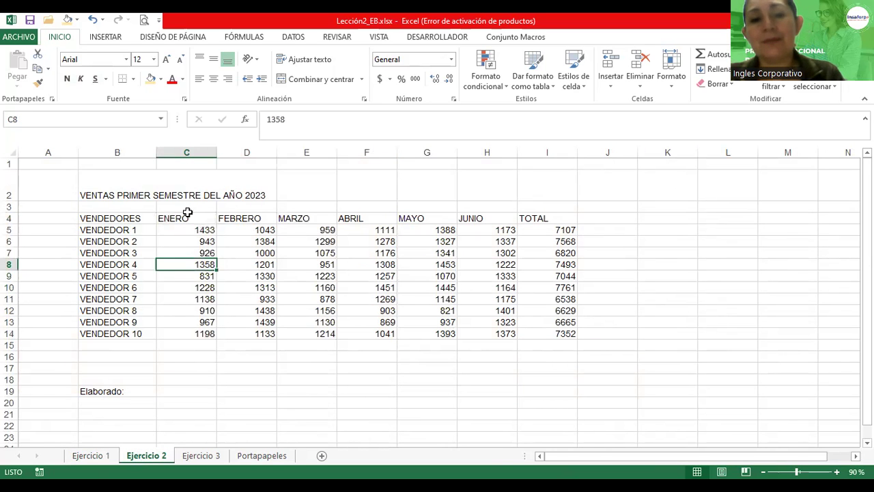
# - Select the ENERO, MARZO and MAYO columns together, C4:C14, E4:E14 and G4:G14, and apply the dollar accounting number format
pyautogui.moveTo(183, 218); pyautogui.dragTo(204, 328)
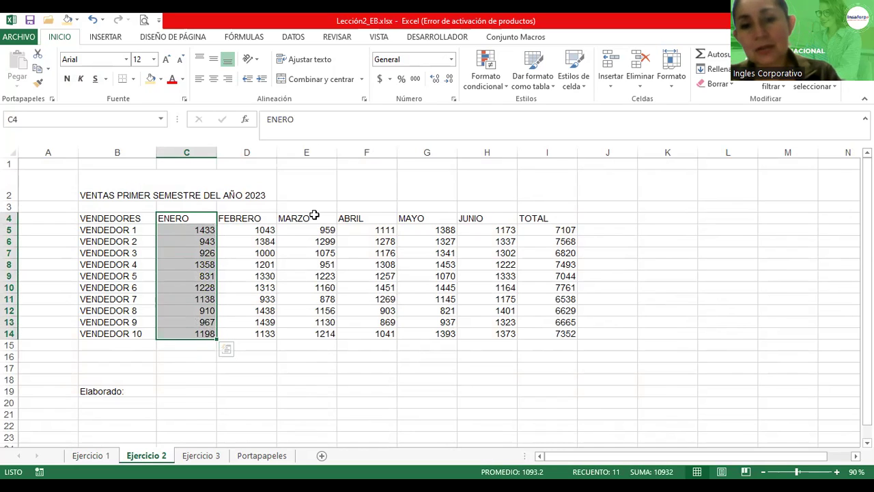
pyautogui.moveTo(314, 220); pyautogui.dragTo(326, 335)
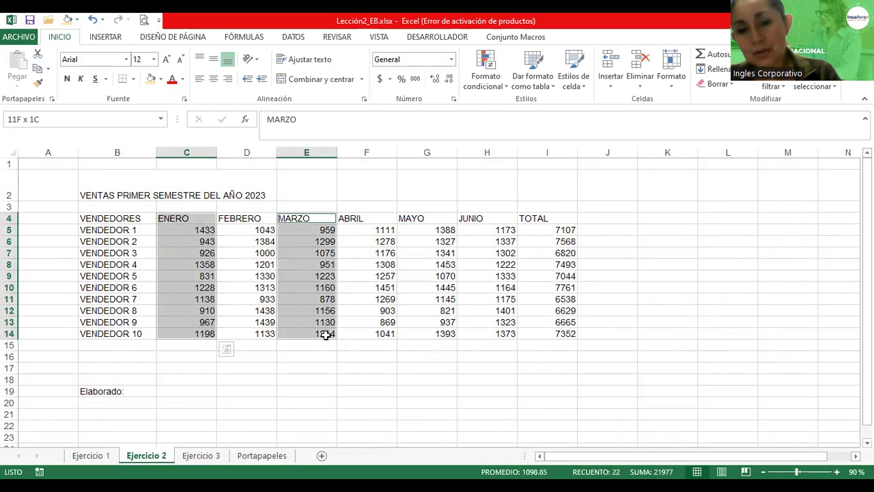
pyautogui.keyDown('ctrl'); pyautogui.click(416, 220); pyautogui.keyUp('ctrl')
pyautogui.moveTo(422, 248); pyautogui.dragTo(431, 330)
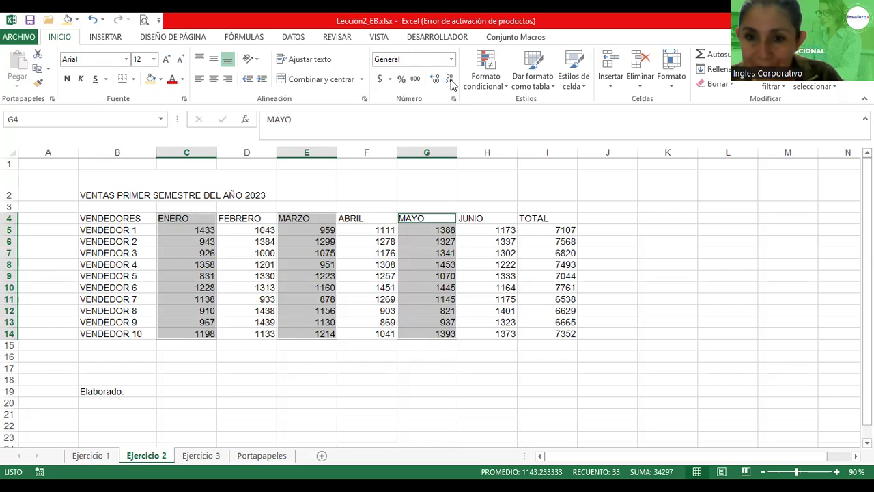
pyautogui.click(380, 80)
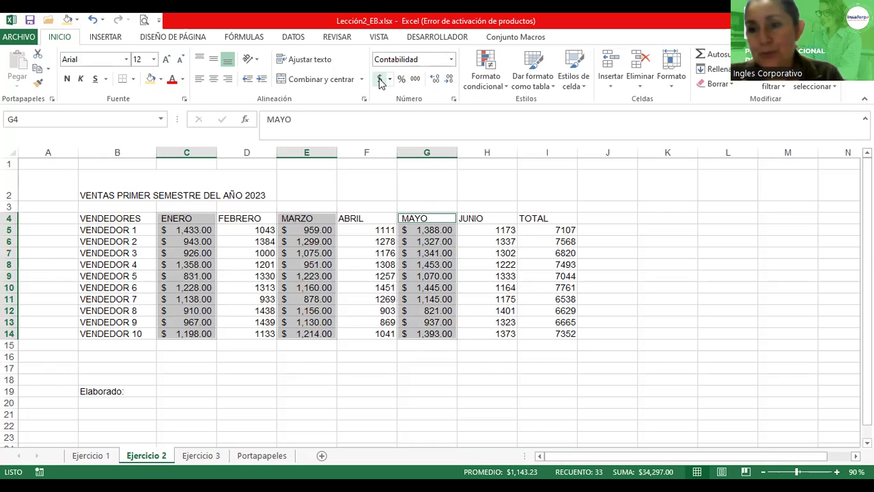
# - Apply the € Español (España) accounting format to the FEBRERO, ABRIL and JUNIO columns, D4:D14, F4:F14 and H4:H14, and deselect them
pyautogui.click(235, 229)
pyautogui.moveTo(243, 217); pyautogui.dragTo(255, 330)
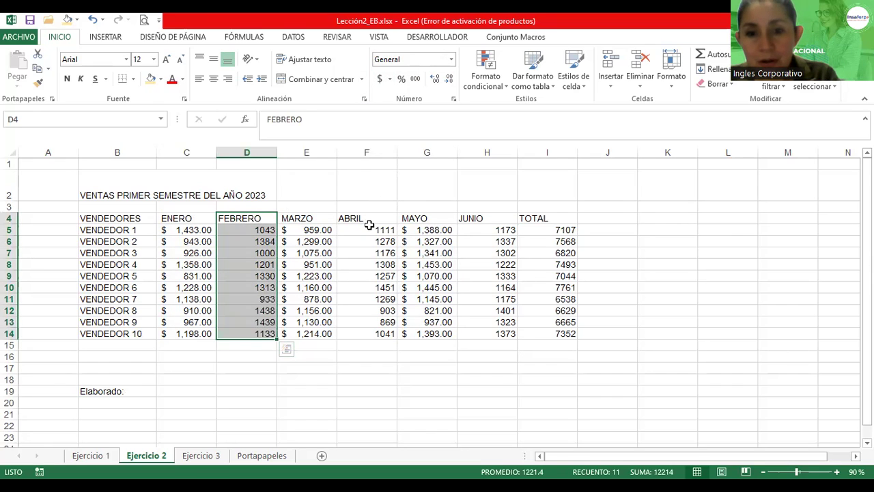
pyautogui.moveTo(369, 219); pyautogui.dragTo(376, 334)
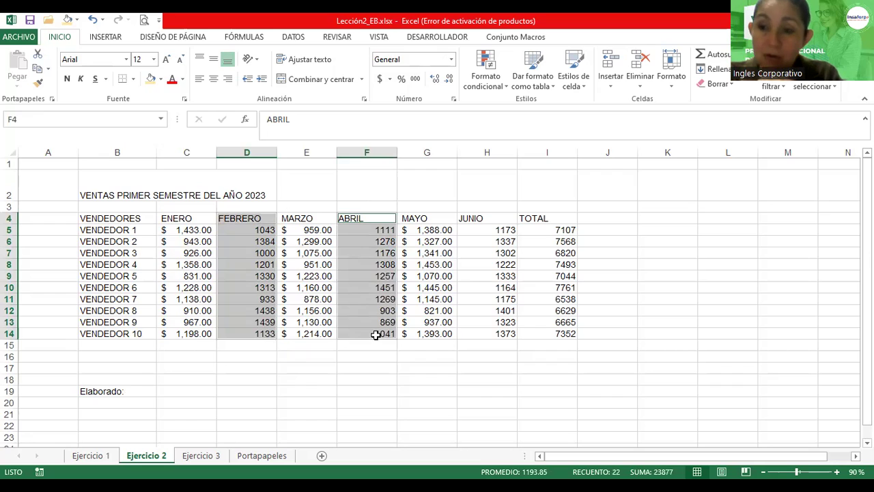
pyautogui.keyDown('ctrl'); pyautogui.click(490, 220); pyautogui.keyUp('ctrl')
pyautogui.moveTo(491, 219); pyautogui.dragTo(493, 332)
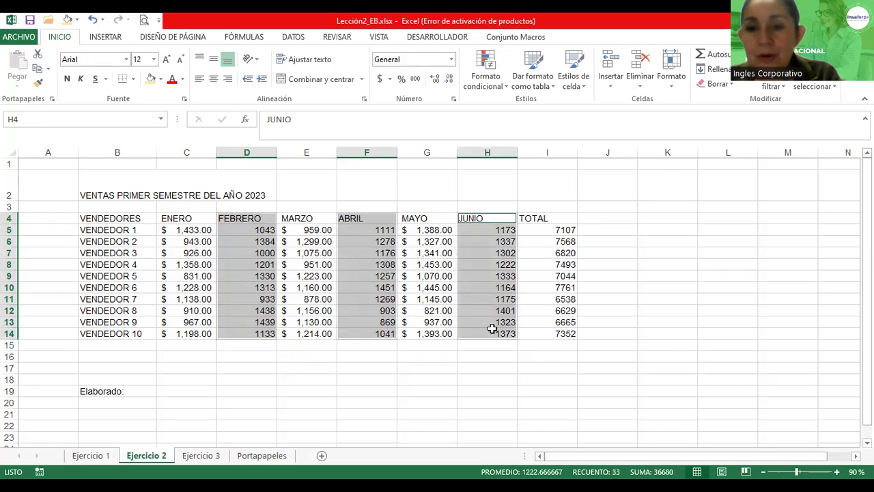
pyautogui.click(390, 81)
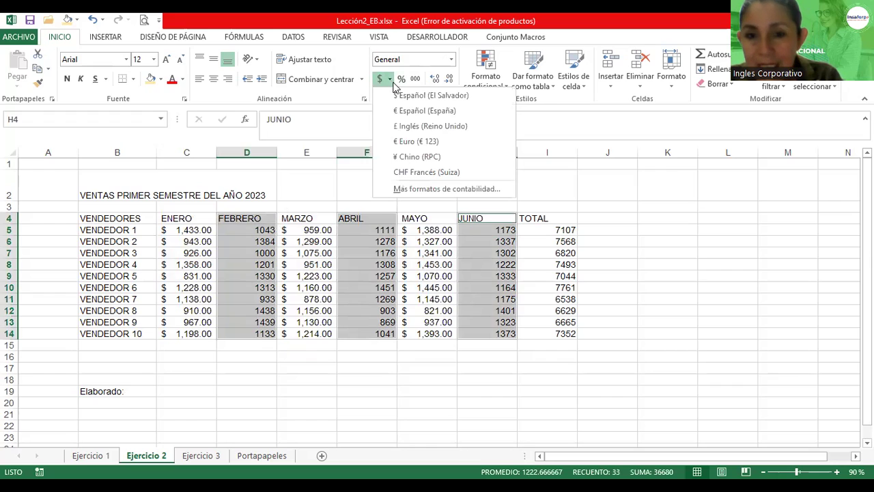
pyautogui.click(418, 113)
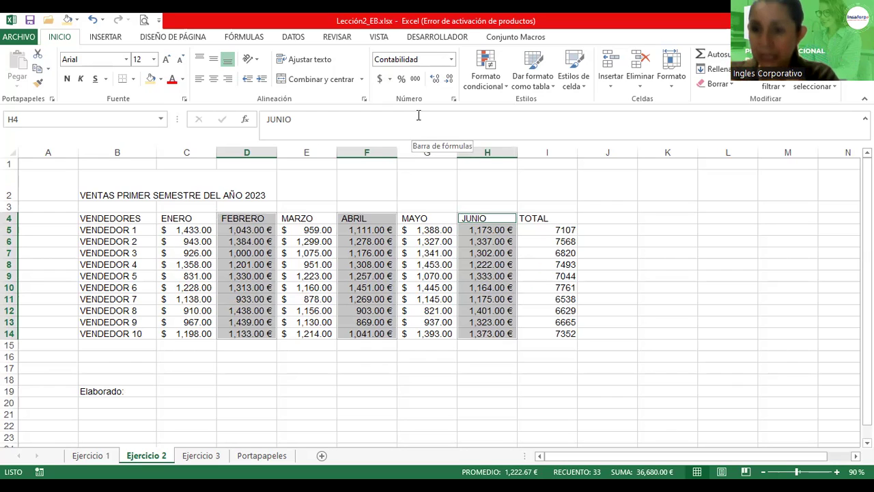
pyautogui.click(360, 273)
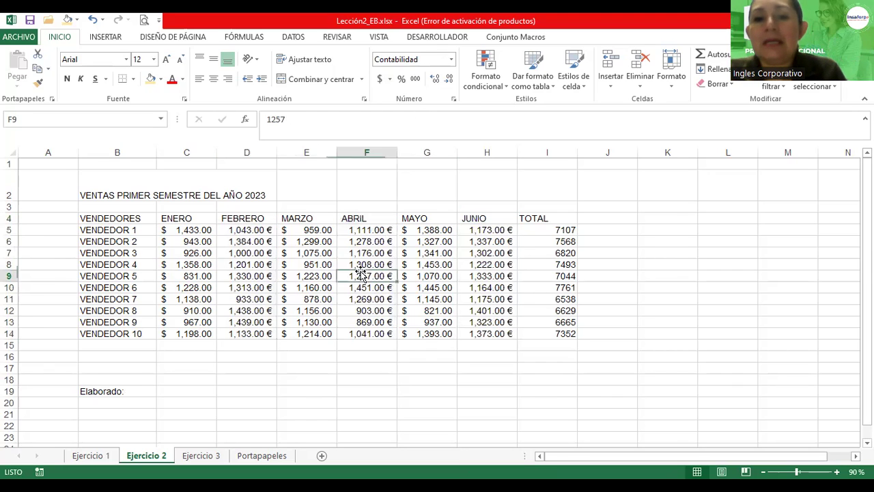
pyautogui.moveTo(245, 220); pyautogui.dragTo(246, 335)
pyautogui.moveTo(369, 231); pyautogui.dragTo(374, 310)
pyautogui.click(373, 311)
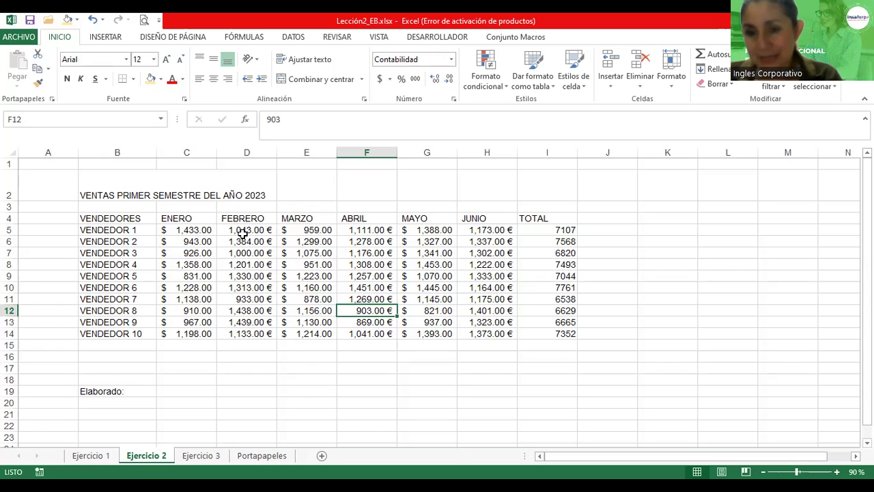
# - Apply the $ Español (El Salvador) accounting format to the ENERO, MARZO and MAYO columns together, and clear the selection by selecting D5
pyautogui.moveTo(188, 217); pyautogui.dragTo(185, 332)
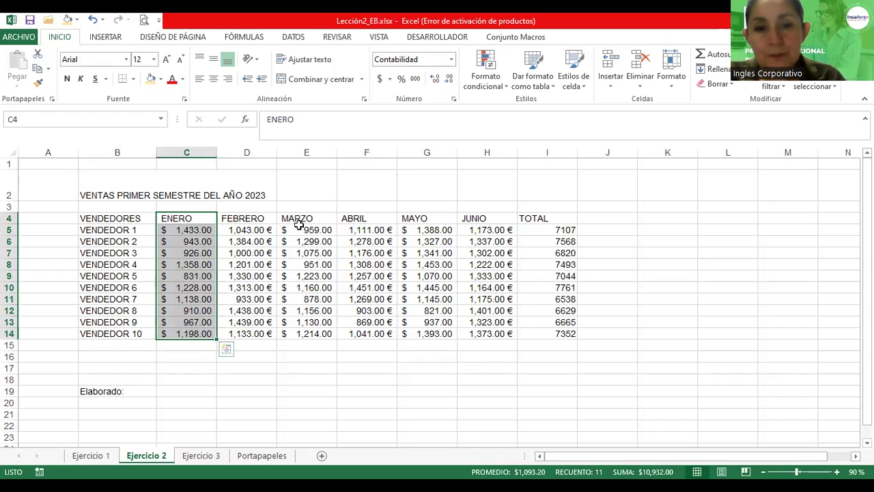
pyautogui.keyDown('ctrl'); pyautogui.moveTo(298, 220); pyautogui.dragTo(304, 335); pyautogui.keyUp('ctrl')
pyautogui.keyDown('ctrl'); pyautogui.moveTo(430, 221); pyautogui.dragTo(433, 335); pyautogui.keyUp('ctrl')
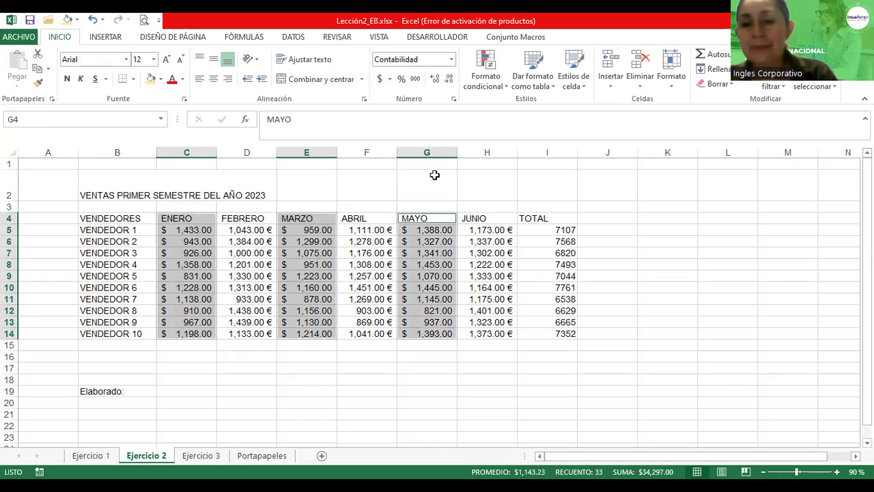
pyautogui.click(390, 79)
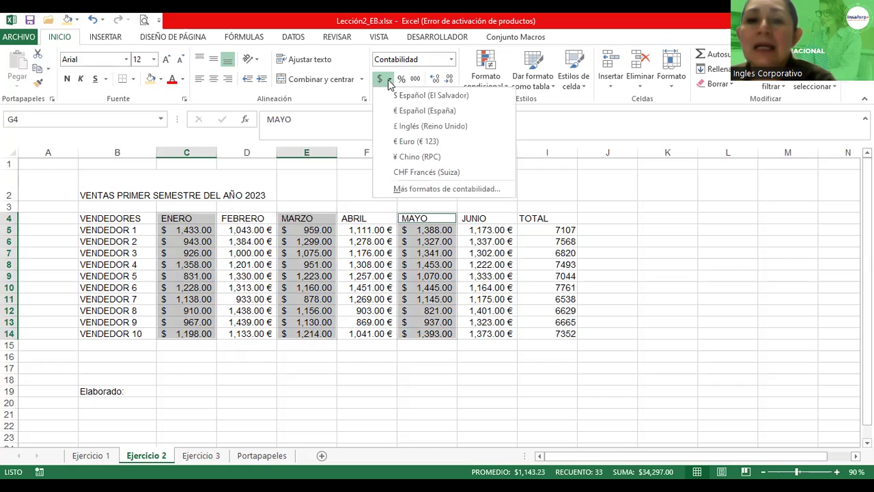
pyautogui.click(419, 96)
pyautogui.click(260, 232)
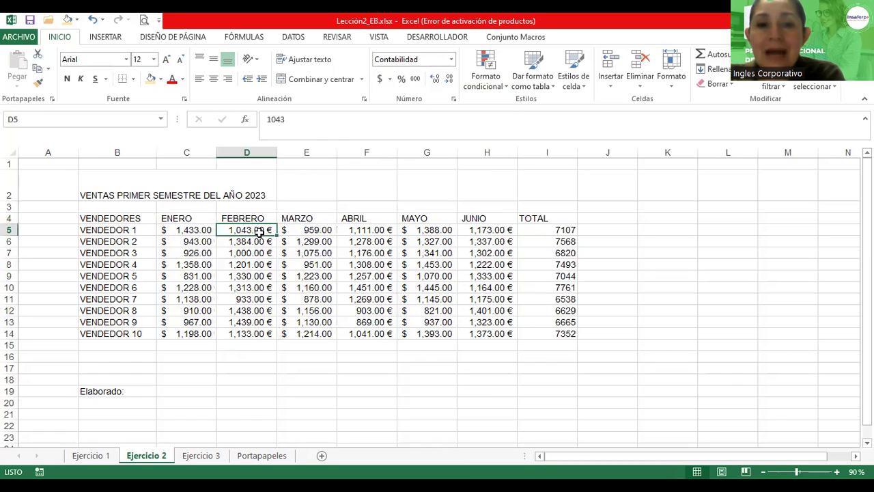
# - Select the FEBRERO, ABRIL and JUNIO columns together, look at the available accounting currencies without choosing one, and select cell G7
pyautogui.moveTo(253, 217); pyautogui.dragTo(259, 332)
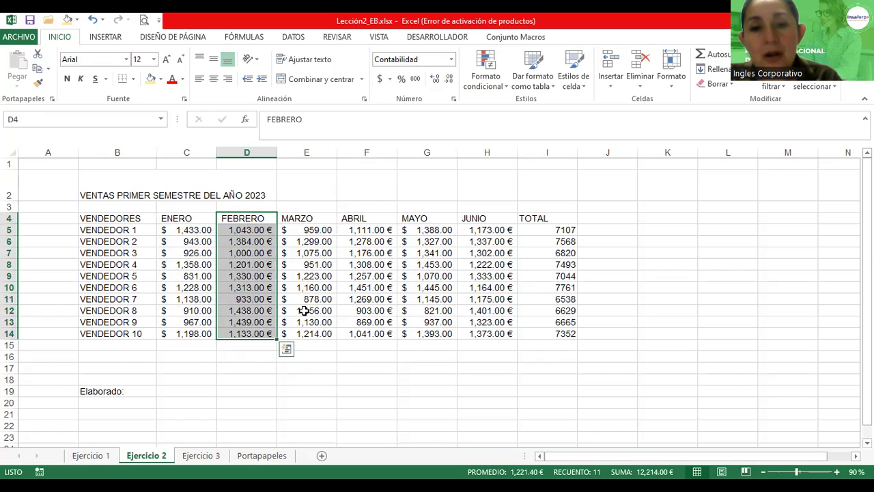
pyautogui.moveTo(362, 219); pyautogui.dragTo(374, 335)
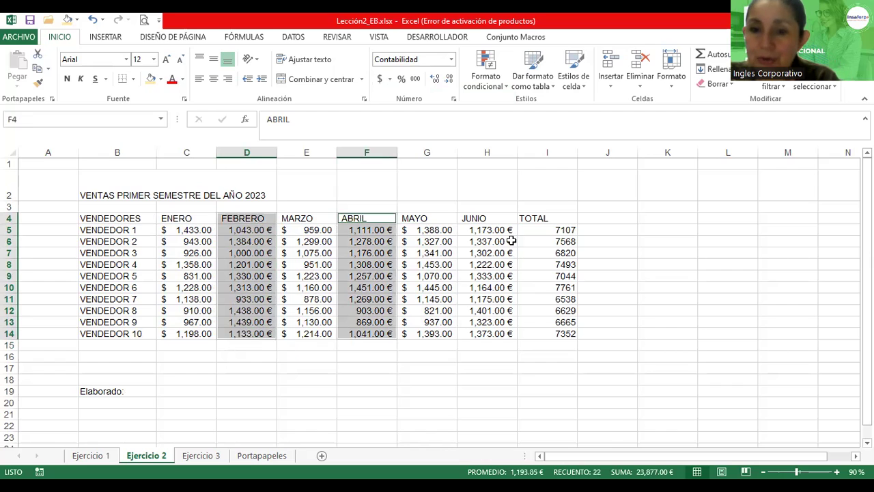
pyautogui.moveTo(479, 219); pyautogui.dragTo(495, 334)
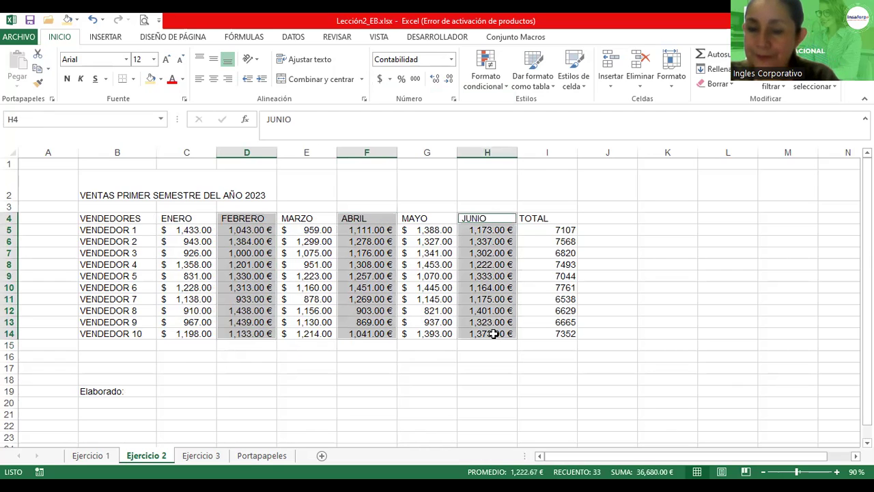
pyautogui.click(390, 80)
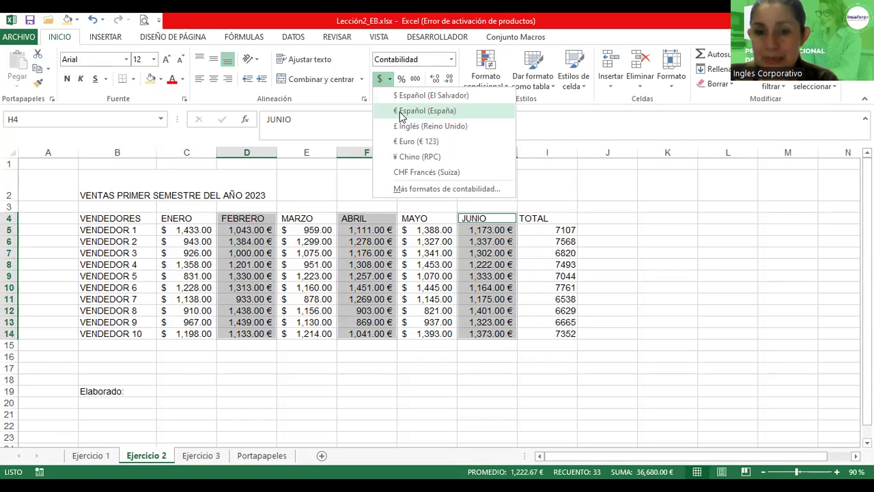
pyautogui.click(430, 257)
pyautogui.click(430, 255)
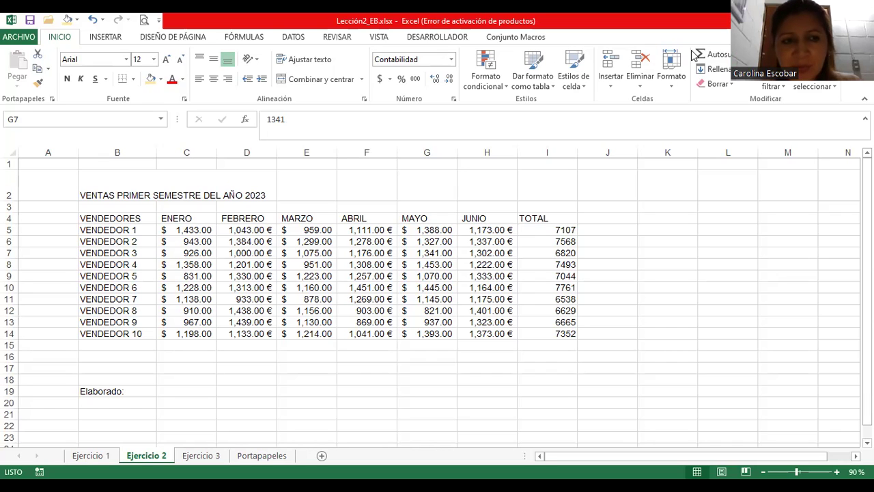
# - Select C4:C14, E4:E14 and G4:G14 together and try the Moneda number format on them
pyautogui.click(199, 263)
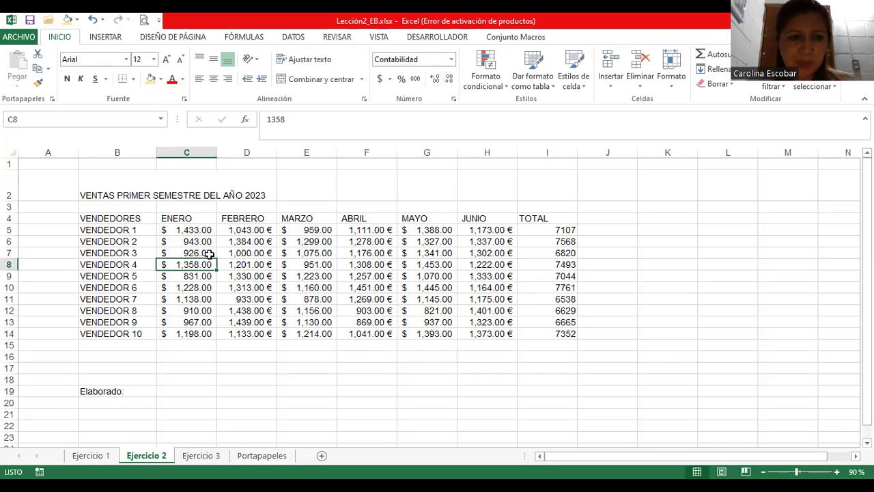
pyautogui.click(186, 216)
pyautogui.moveTo(187, 240); pyautogui.dragTo(197, 334)
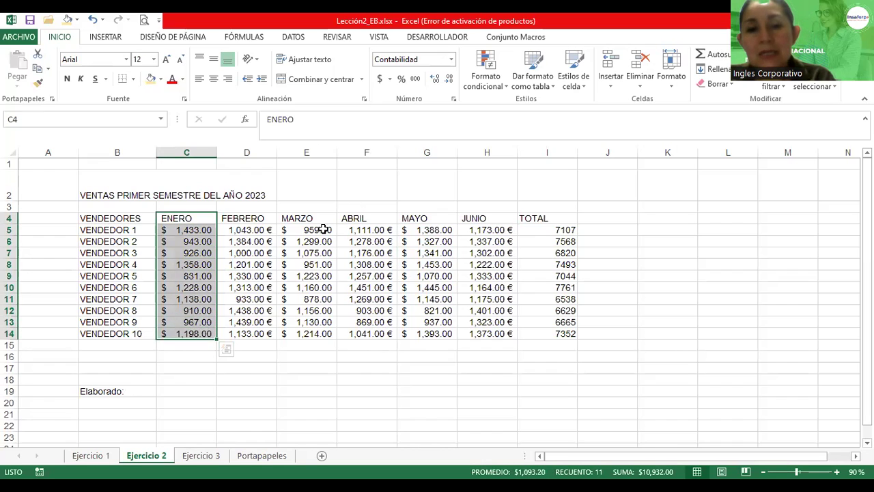
pyautogui.moveTo(315, 219); pyautogui.dragTo(324, 335)
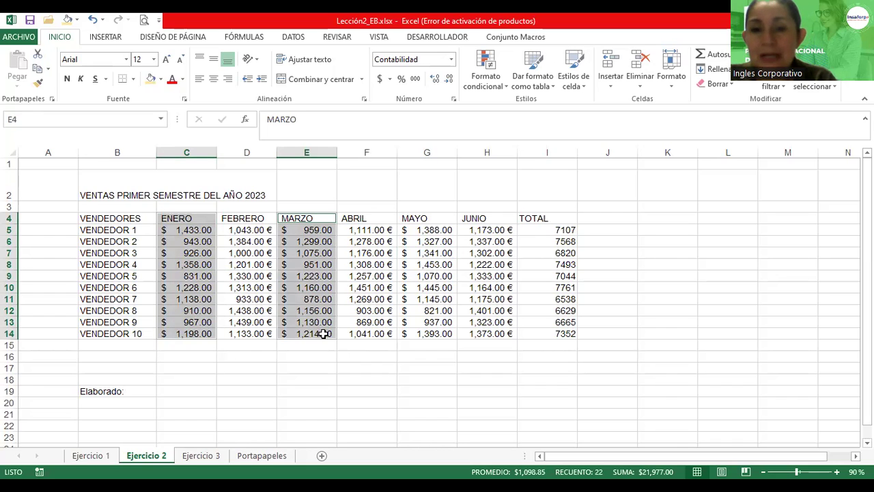
pyautogui.moveTo(421, 219); pyautogui.dragTo(436, 333)
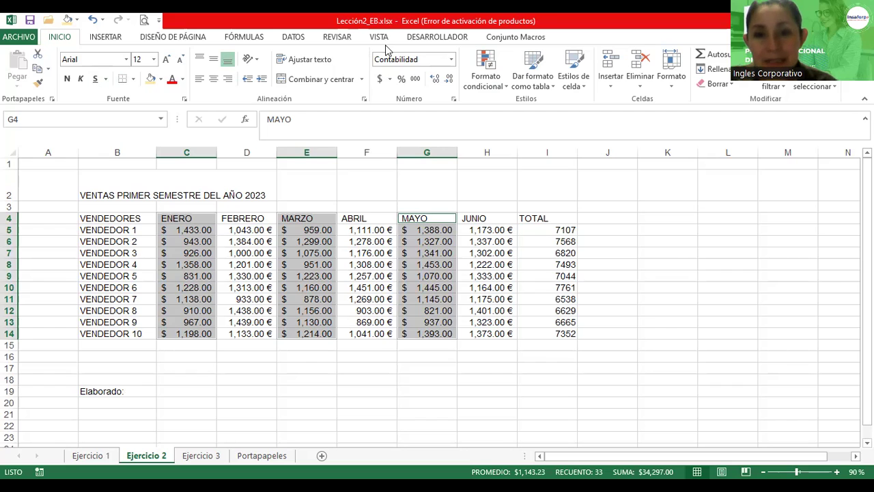
pyautogui.click(452, 60)
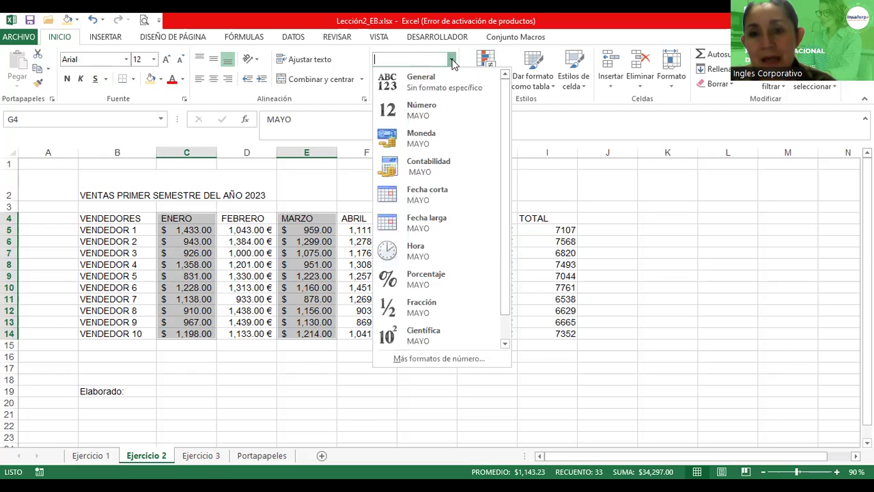
pyautogui.click(418, 137)
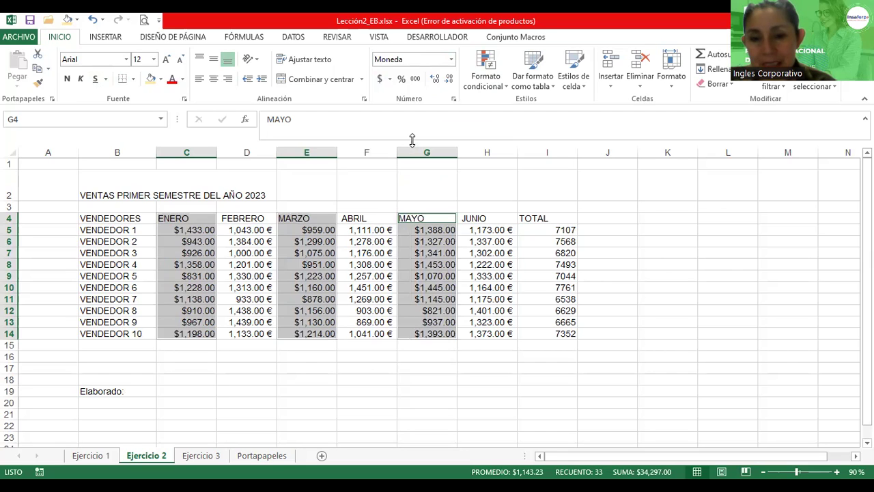
# - Compare the Contabilidad and Moneda number formats on the selected ENERO, MARZO and MAYO columns, ending with Contabilidad
pyautogui.click(451, 61)
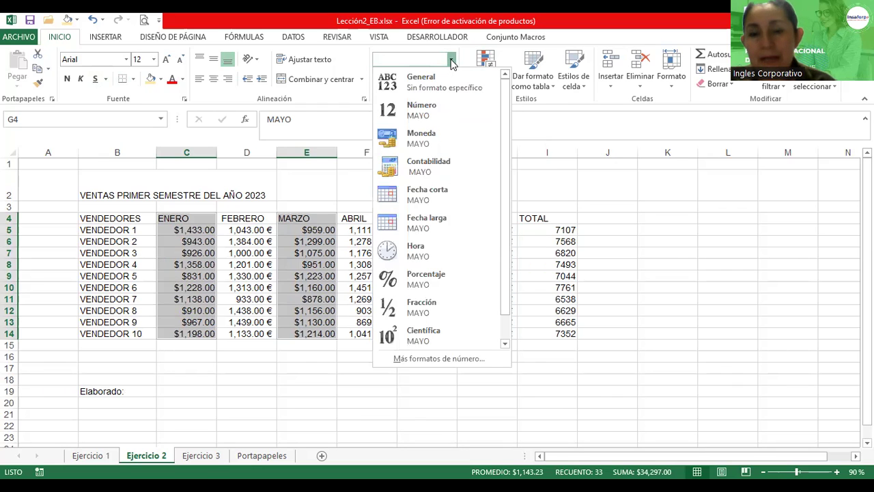
pyautogui.click(430, 176)
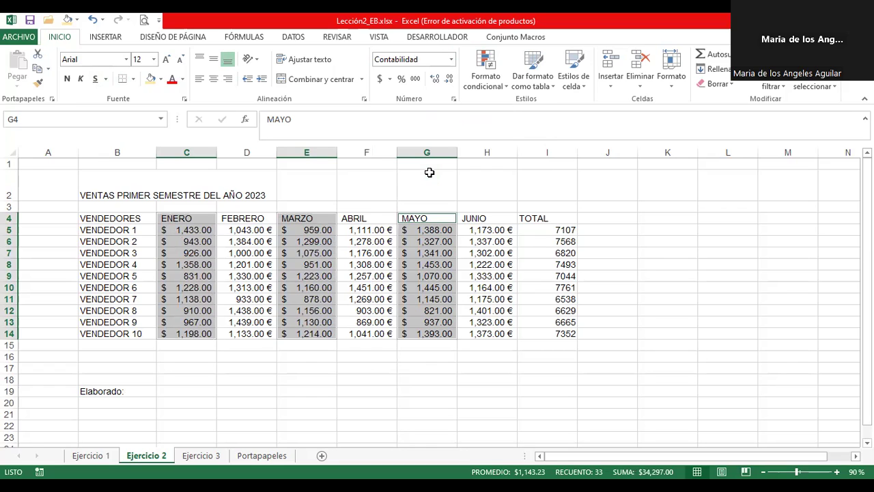
pyautogui.click(452, 60)
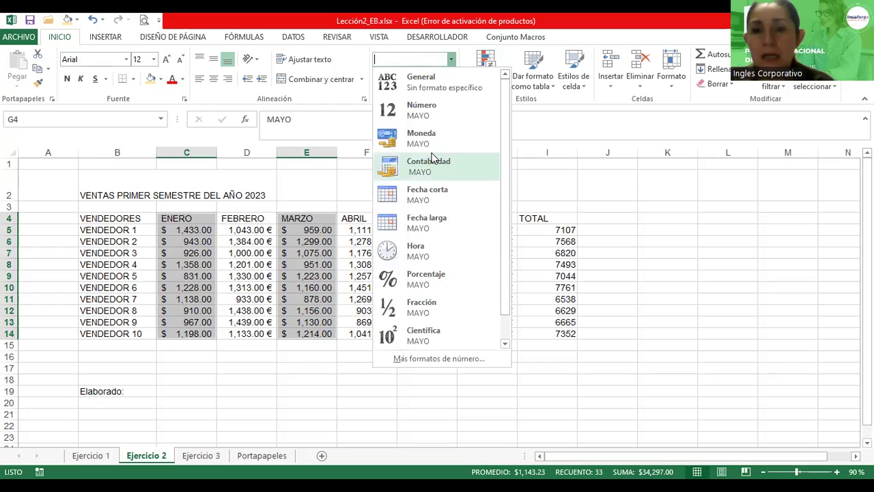
pyautogui.click(423, 138)
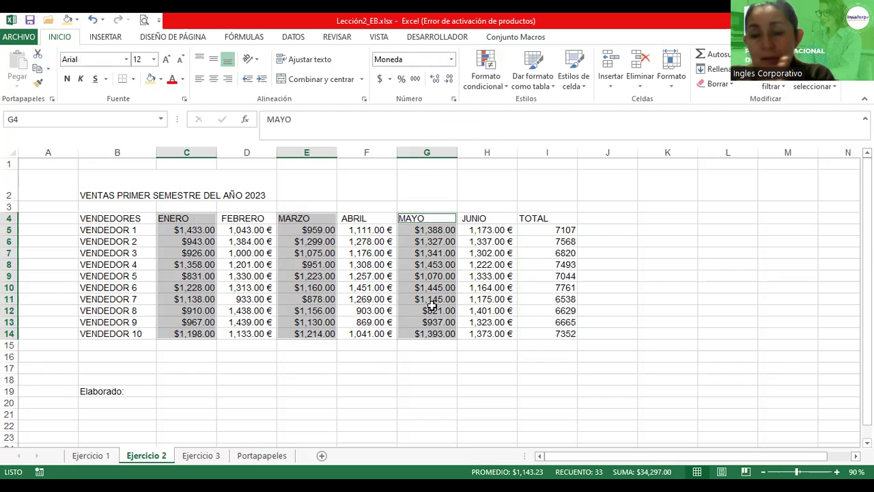
pyautogui.click(451, 60)
pyautogui.click(410, 169)
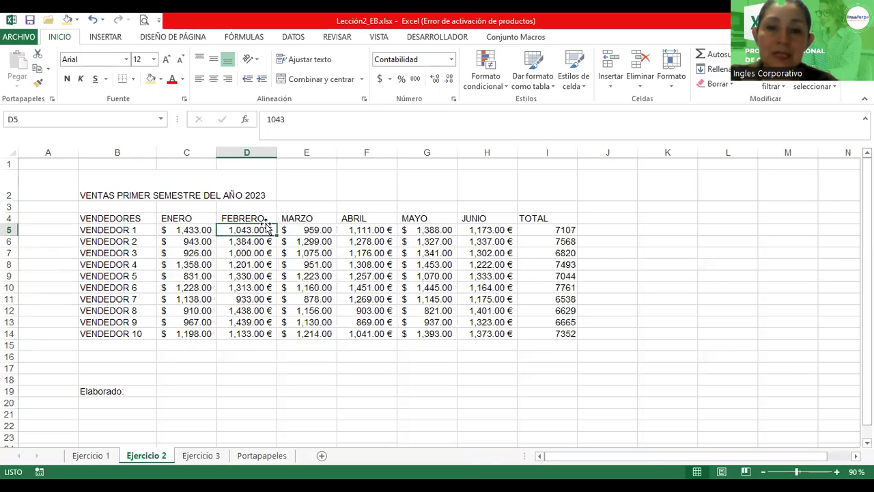
# - Select D4:D14, F4:F14 and H4:H14 together and apply the € Español (España) accounting format to them
pyautogui.moveTo(252, 217); pyautogui.dragTo(252, 334)
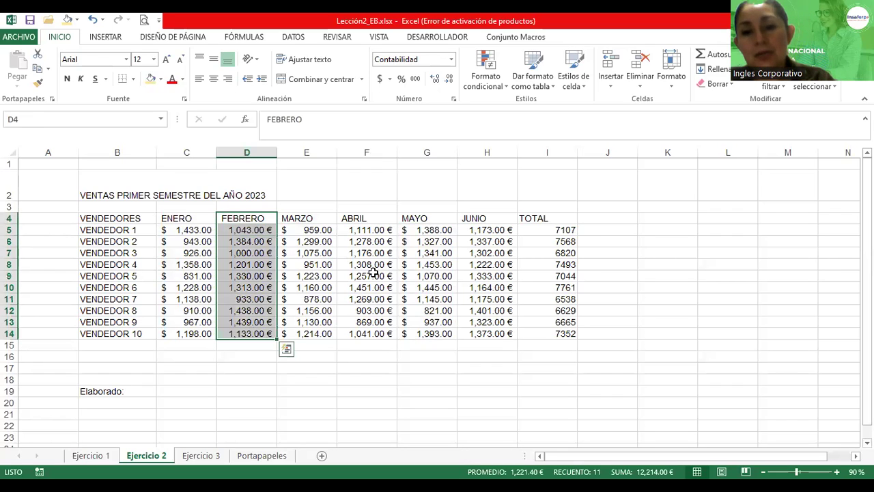
pyautogui.moveTo(371, 220); pyautogui.dragTo(369, 331)
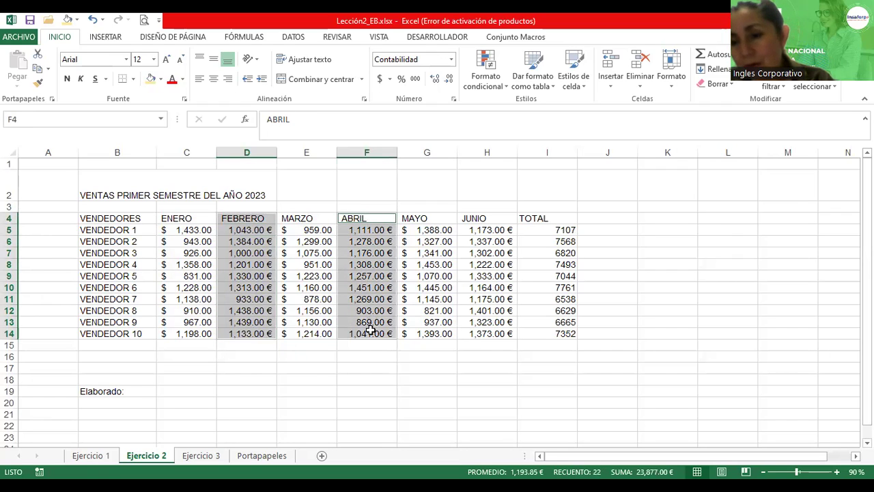
pyautogui.moveTo(490, 218); pyautogui.dragTo(485, 332)
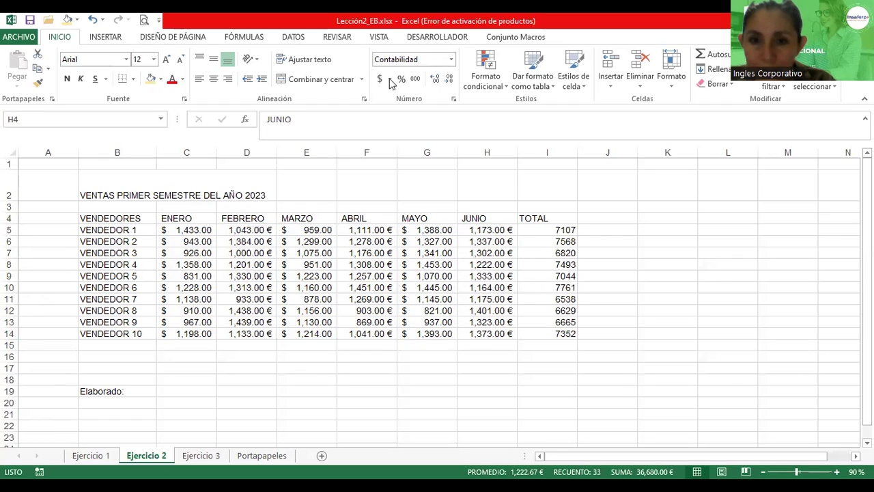
pyautogui.click(390, 79)
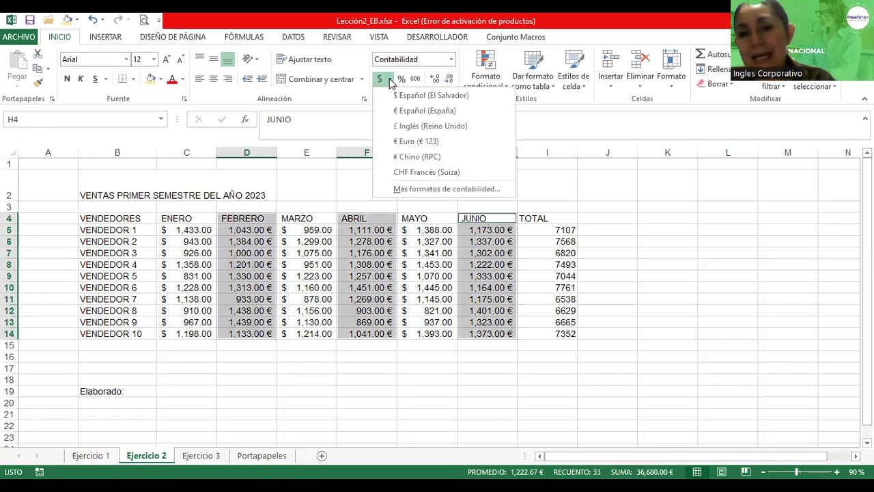
pyautogui.click(412, 111)
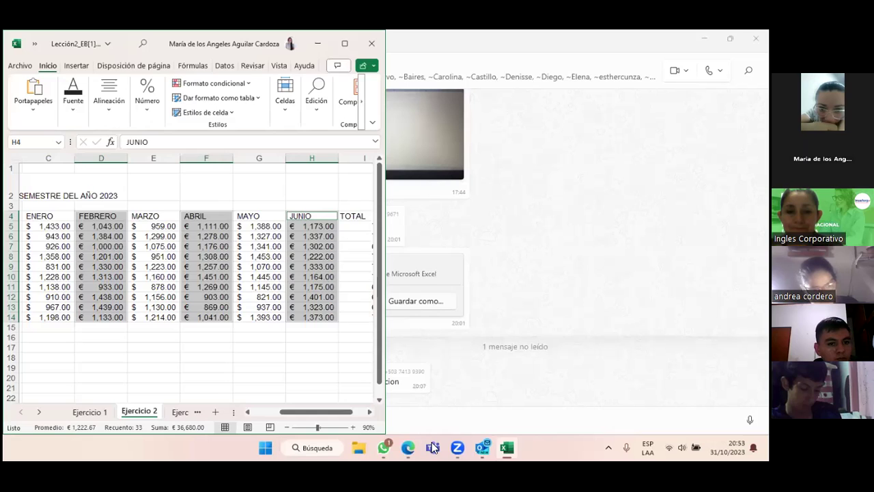
# - Bring the Lección2_EB workbook back in front of WhatsApp and widen its window to nearly the full screen width
pyautogui.click(507, 448)
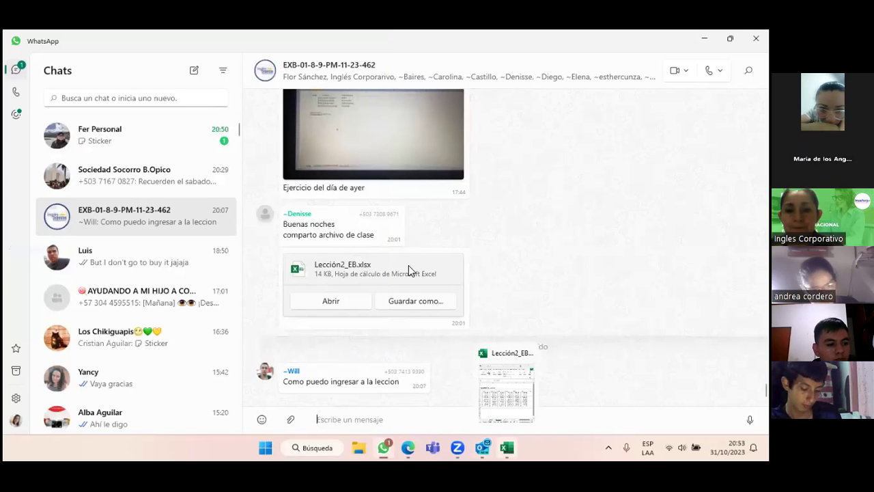
pyautogui.hotkey('alt', 'Tab')
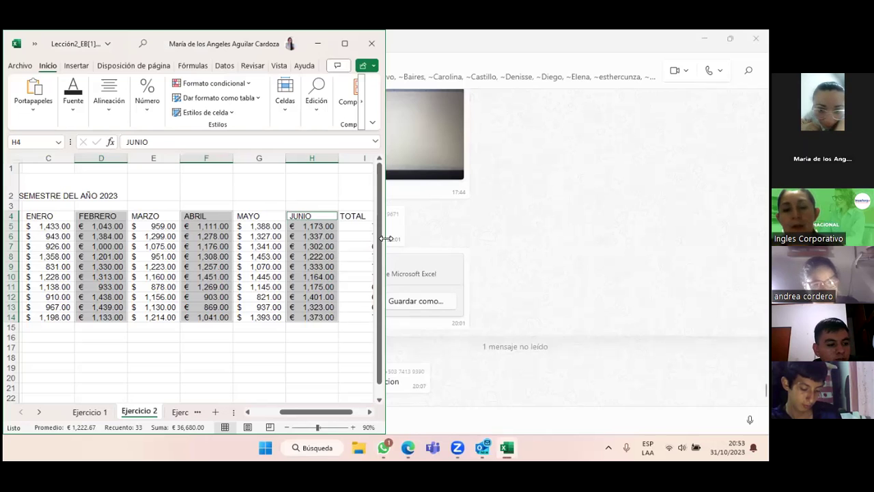
pyautogui.moveTo(386, 237); pyautogui.dragTo(735, 239)
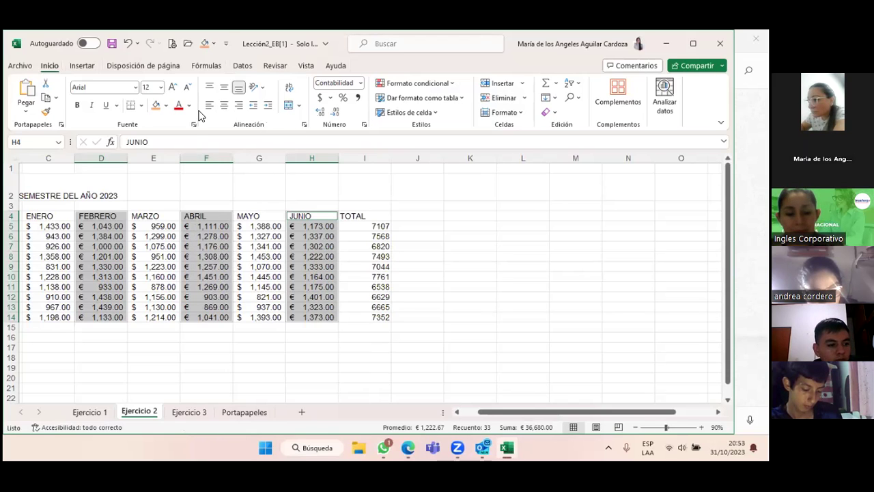
# - Look through the available number formats and apply the € Euro (€ 123) accounting format to the selected FEBRERO, ABRIL and JUNIO columns
pyautogui.click(332, 99)
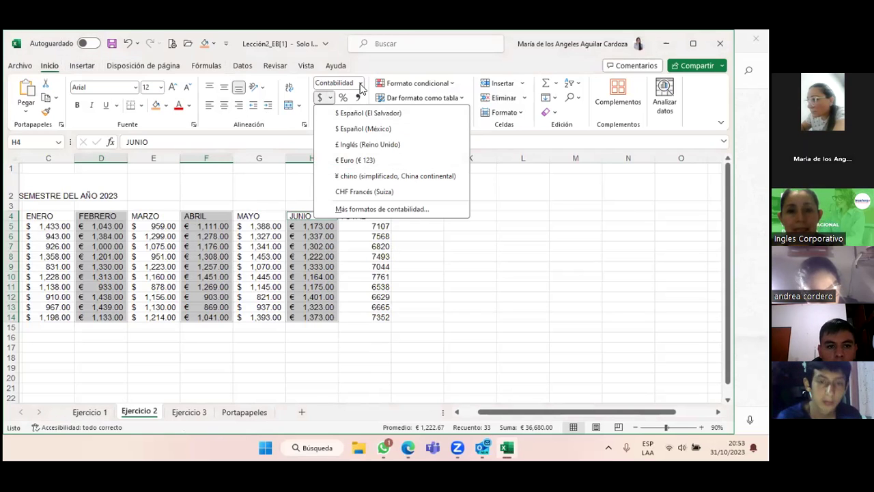
pyautogui.click(361, 84)
pyautogui.click(360, 83)
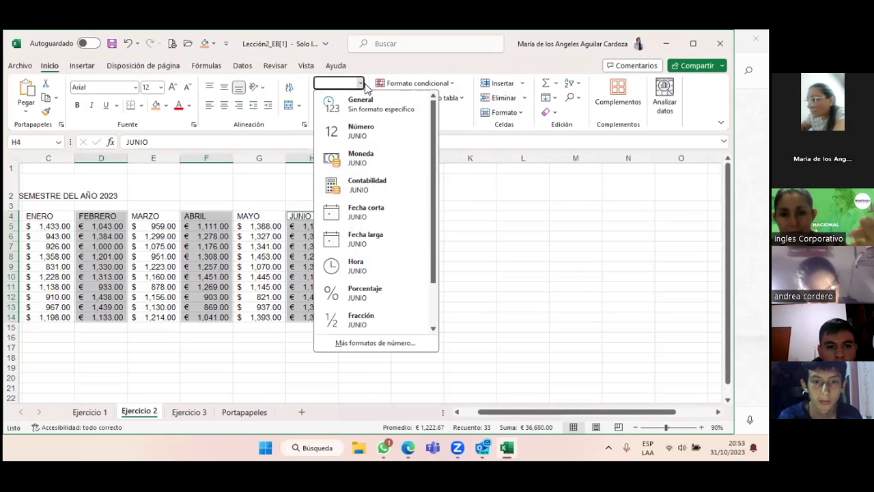
pyautogui.press('Escape')
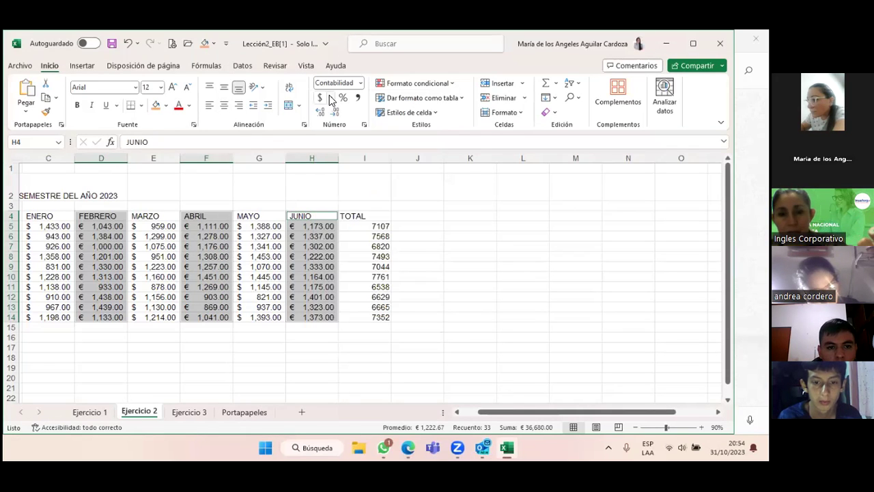
pyautogui.click(330, 98)
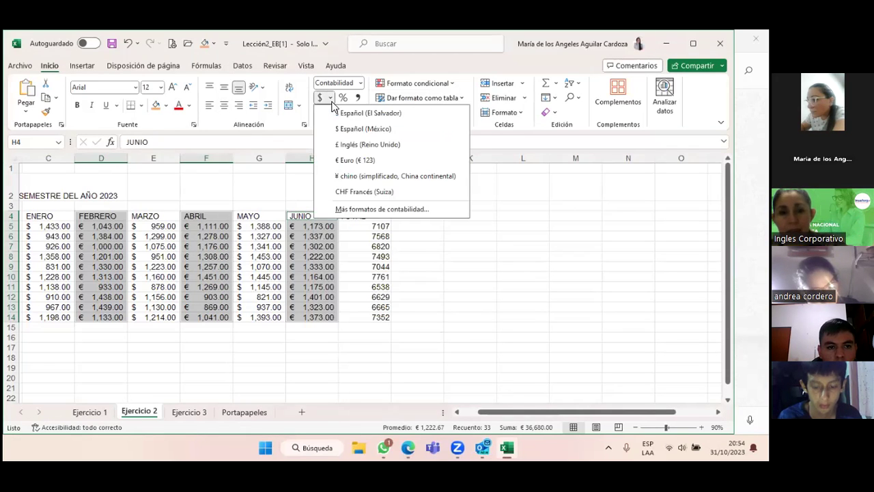
pyautogui.click(367, 161)
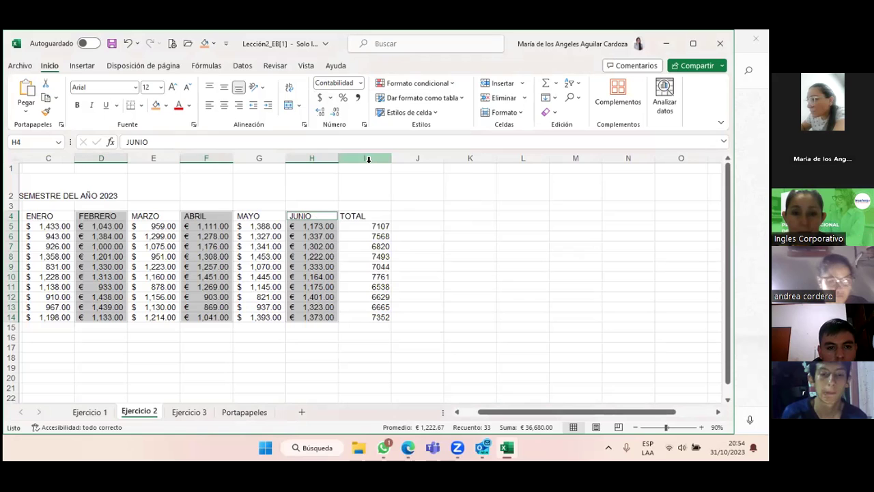
# - Open the additional accounting formats for the selected FEBRERO, ABRIL and JUNIO columns and choose the Moneda category
pyautogui.click(330, 100)
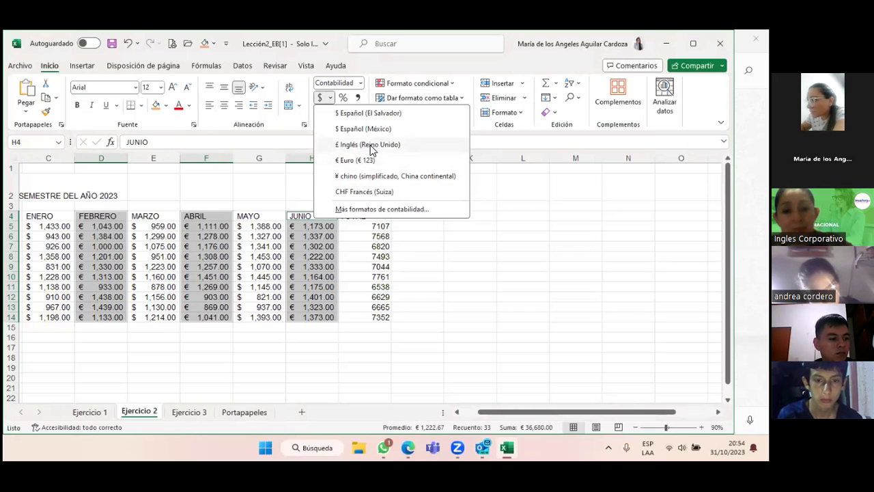
pyautogui.click(387, 209)
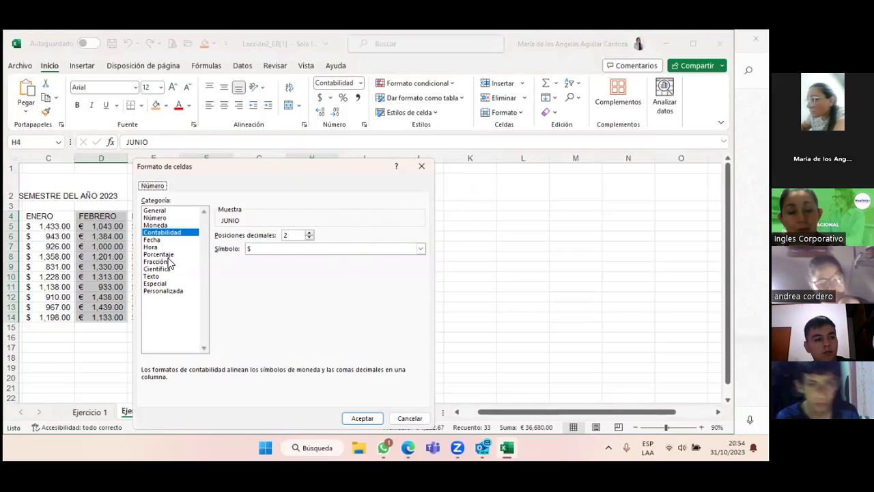
pyautogui.click(157, 225)
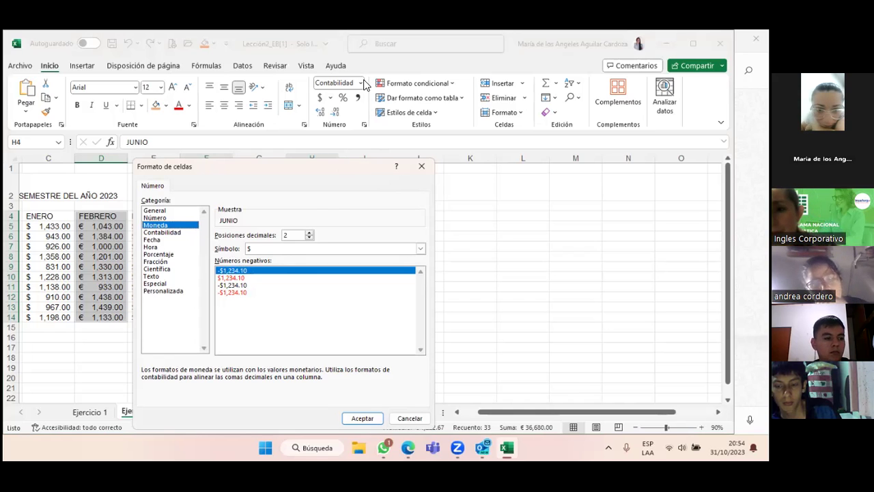
pyautogui.moveTo(273, 166); pyautogui.dragTo(293, 74)
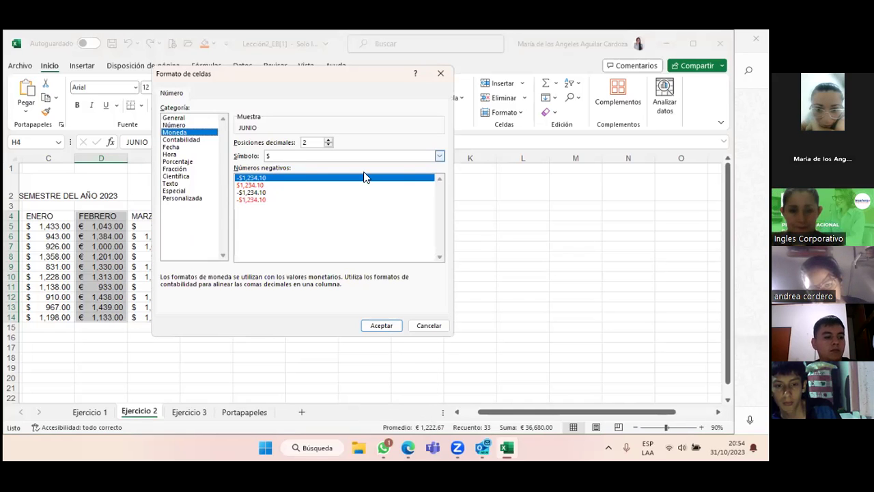
# - Set the currency symbol to € Español (España) and apply the Moneda format to the selected columns
pyautogui.click(440, 157)
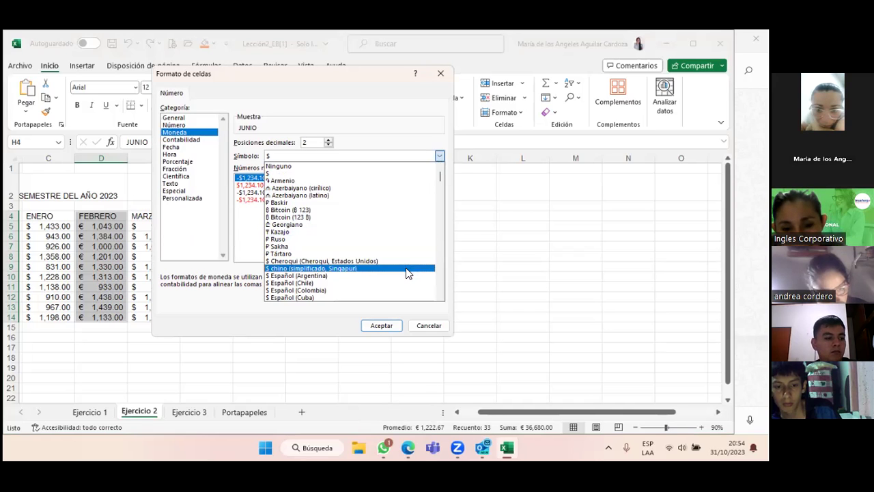
pyautogui.scroll(-4, 388, 278)
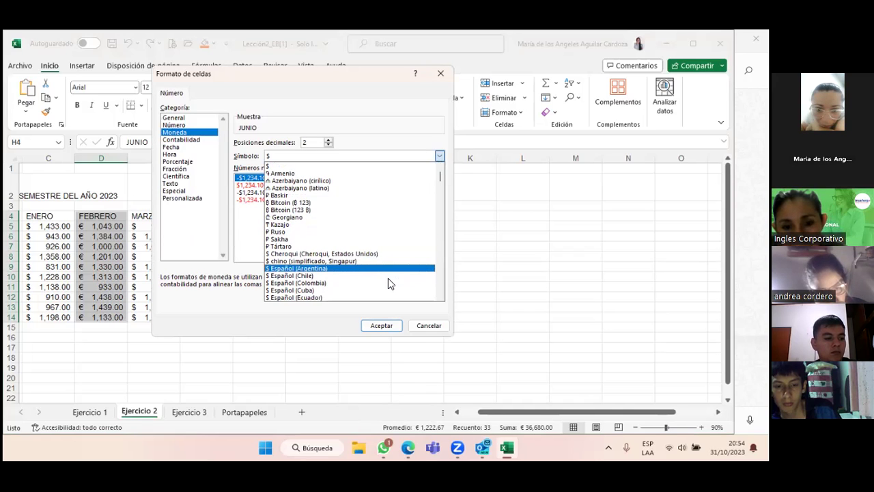
pyautogui.scroll(-5, 387, 279)
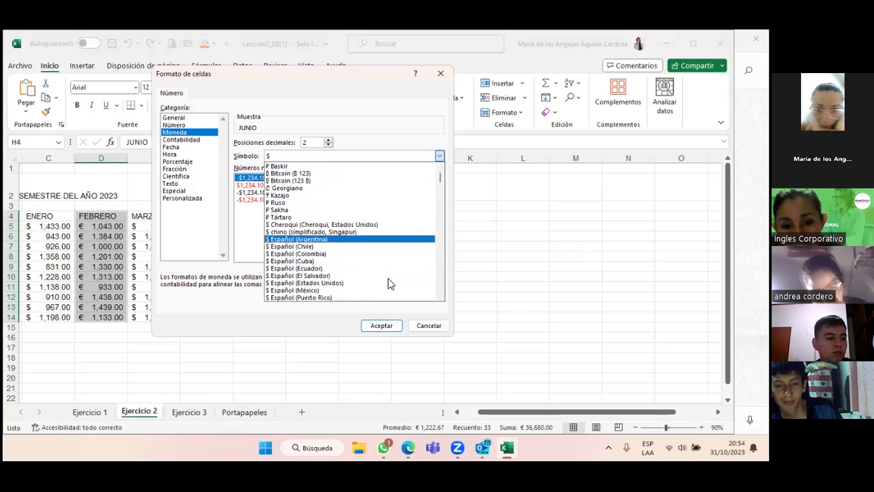
pyautogui.scroll(-1, 388, 284)
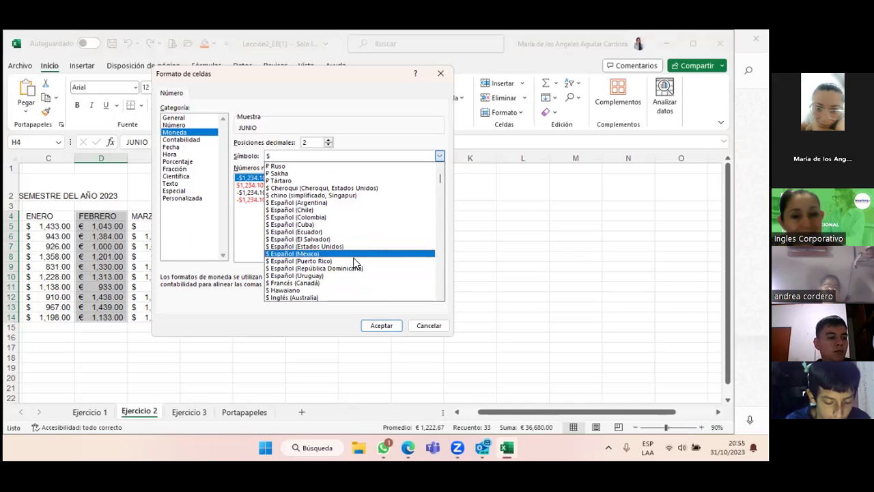
pyautogui.scroll(-1, 358, 266)
pyautogui.scroll(-5, 362, 265)
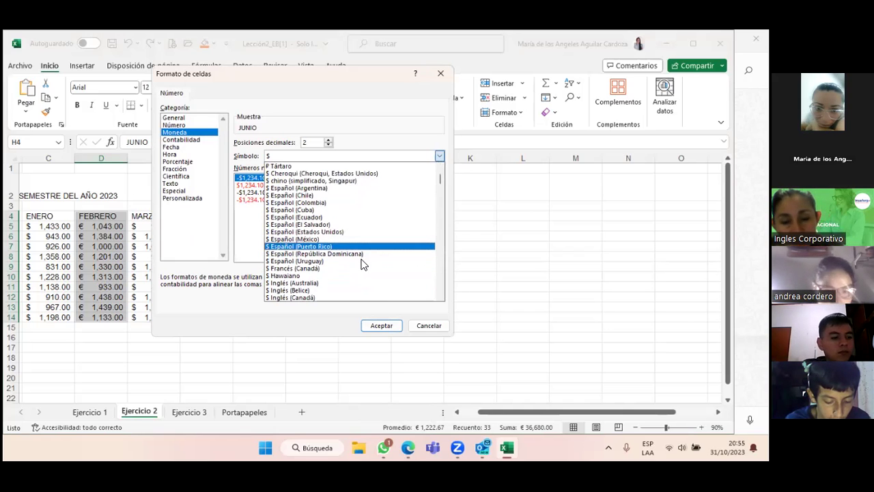
pyautogui.scroll(-5, 362, 265)
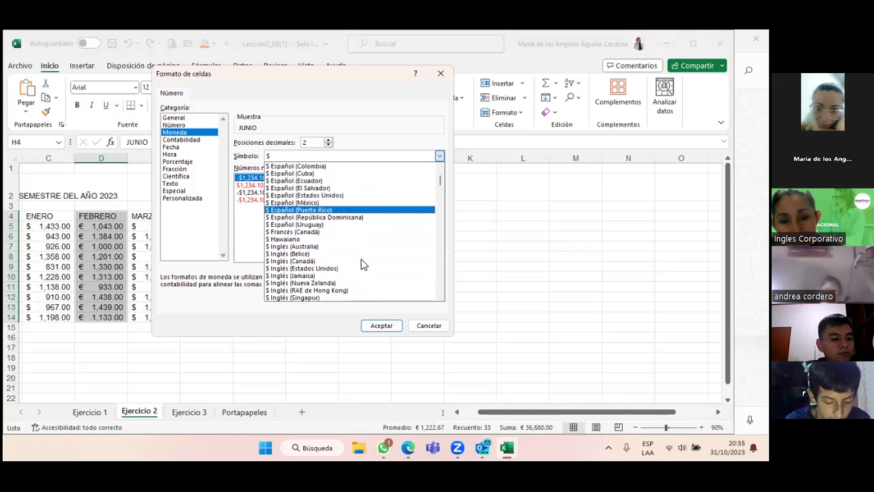
pyautogui.scroll(-6, 362, 265)
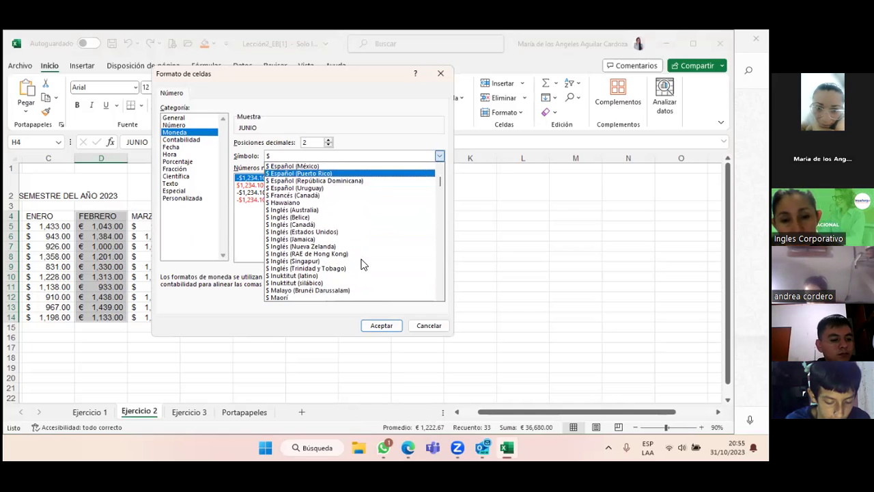
pyautogui.scroll(-6, 362, 265)
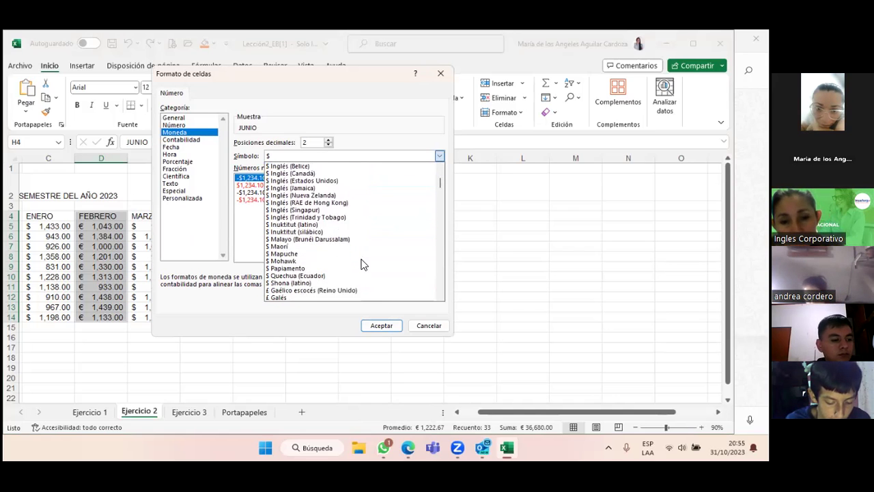
pyautogui.scroll(-1, 362, 265)
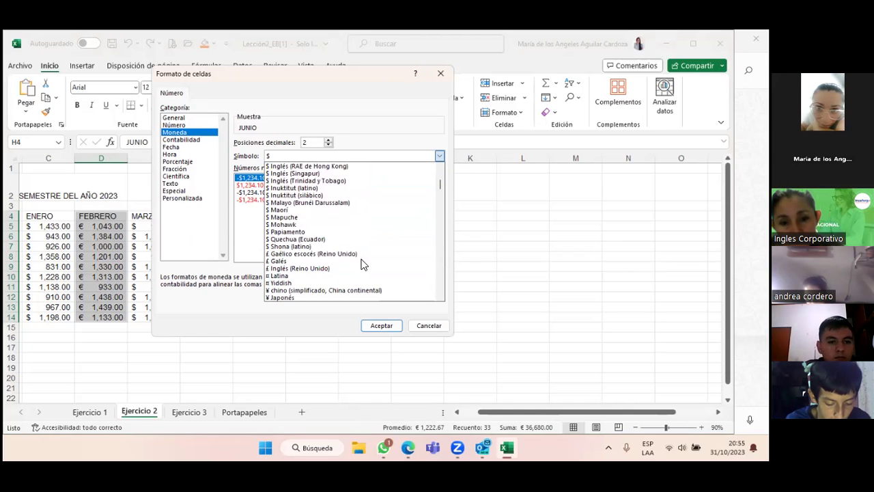
pyautogui.scroll(-1, 362, 265)
pyautogui.scroll(-2, 362, 265)
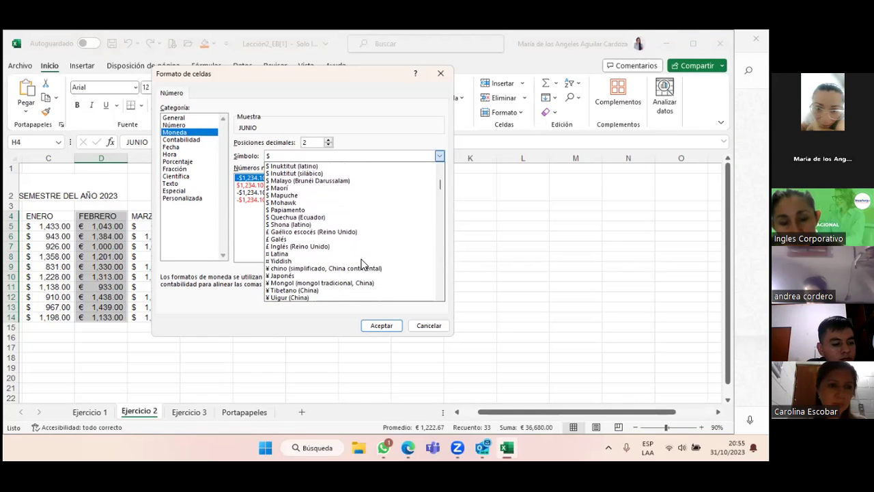
pyautogui.scroll(-11, 362, 265)
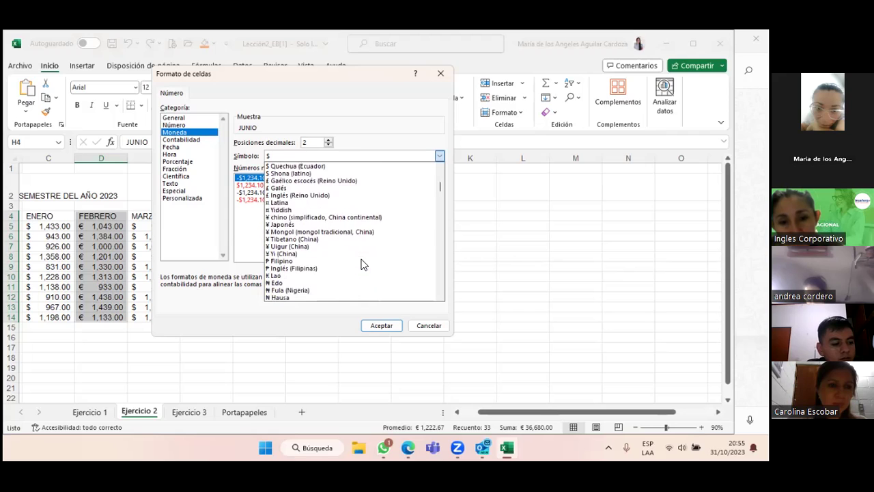
pyautogui.scroll(-10, 362, 265)
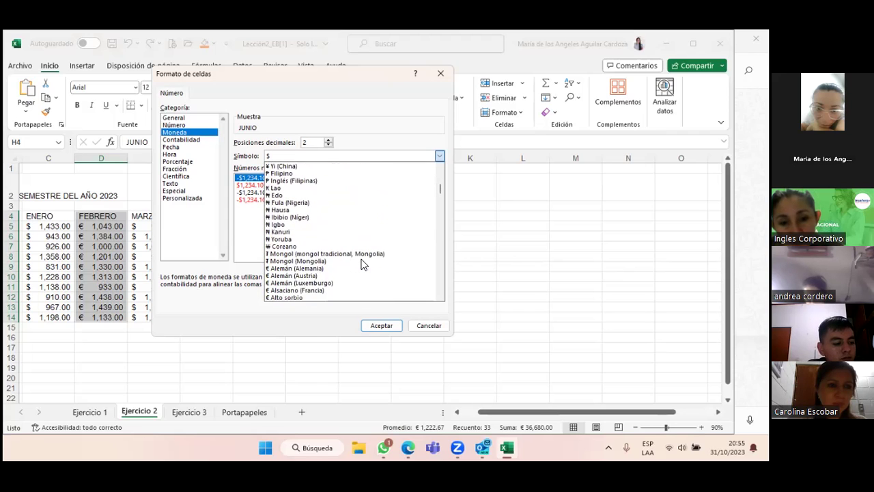
pyautogui.scroll(-1, 362, 265)
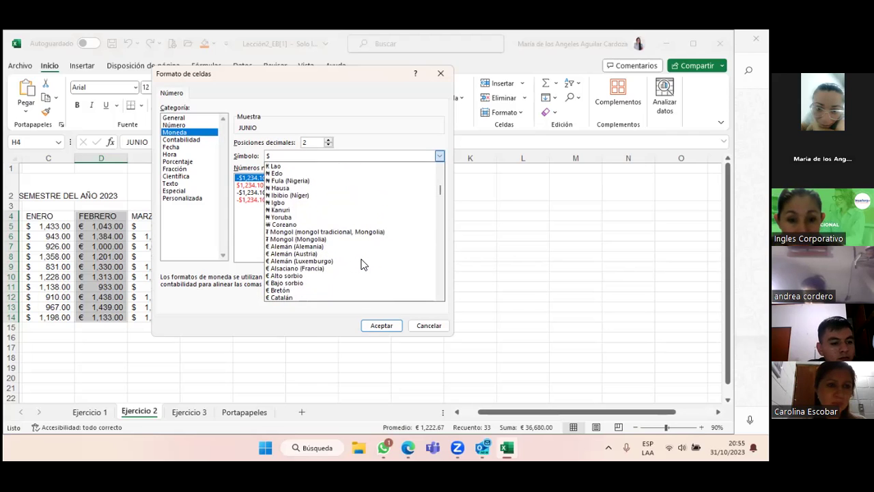
pyautogui.scroll(-5, 344, 265)
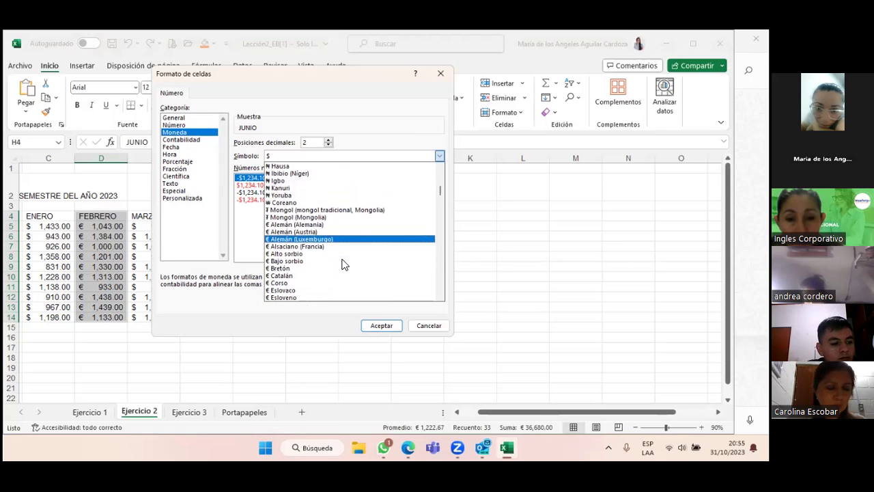
pyautogui.scroll(-1, 343, 265)
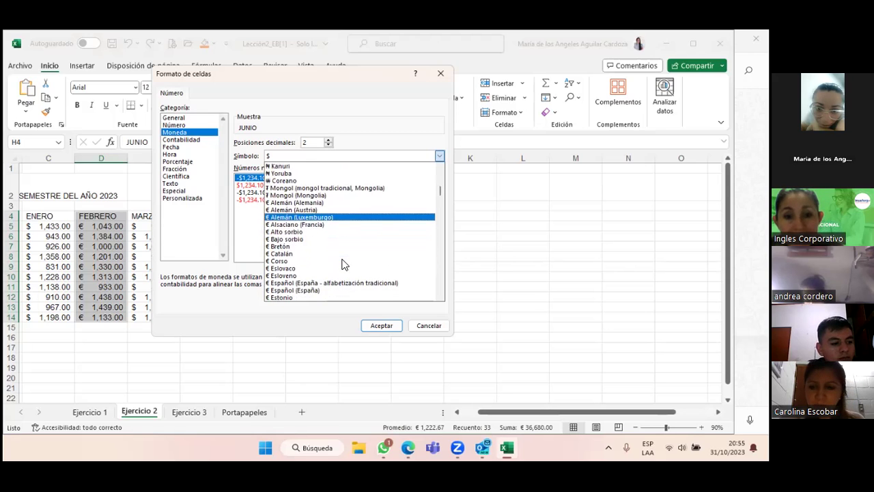
pyautogui.click(309, 291)
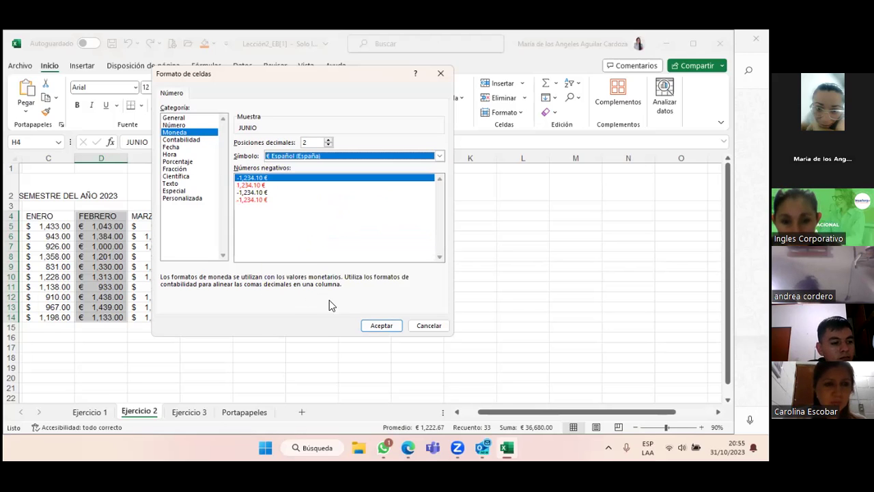
pyautogui.click(384, 326)
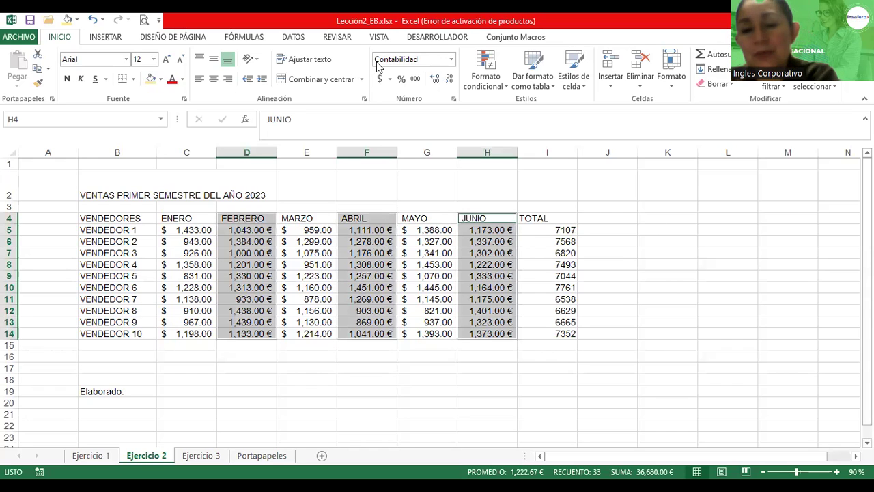
# - Look through the currency symbols offered for the Contabilidad category in the Formato de celdas settings, leaving the format unchanged
pyautogui.click(454, 102)
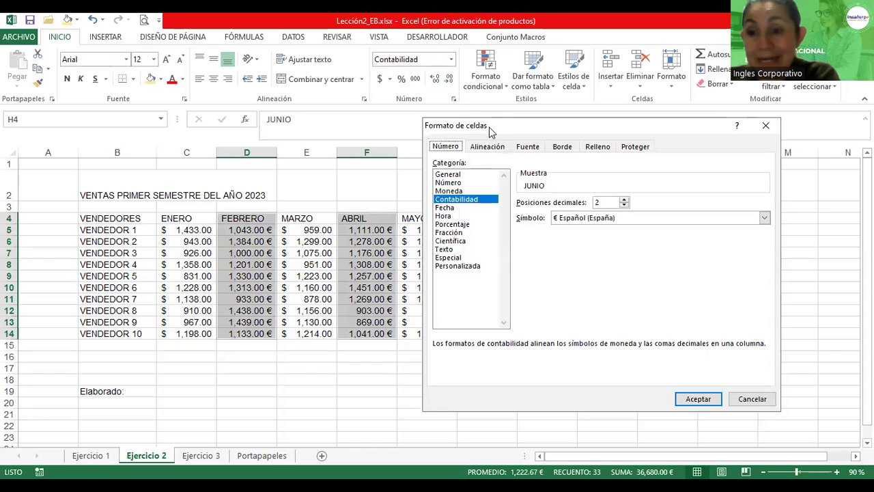
pyautogui.moveTo(489, 127); pyautogui.dragTo(328, 67)
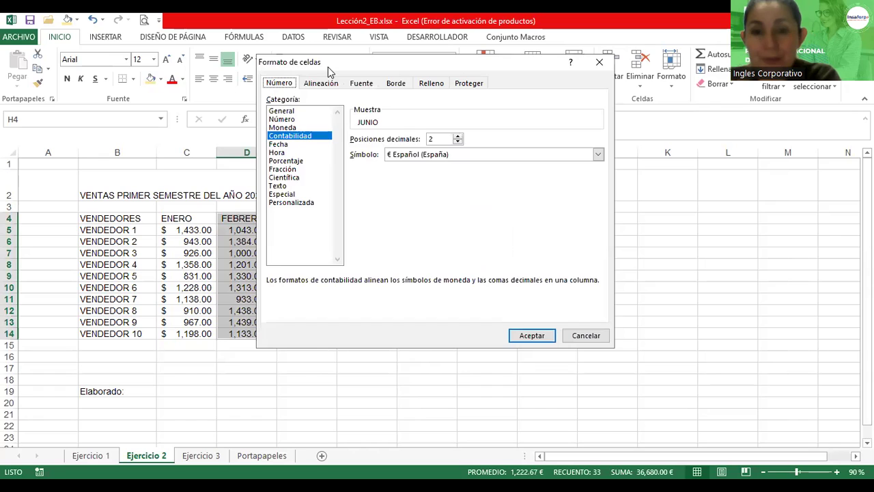
pyautogui.click(599, 154)
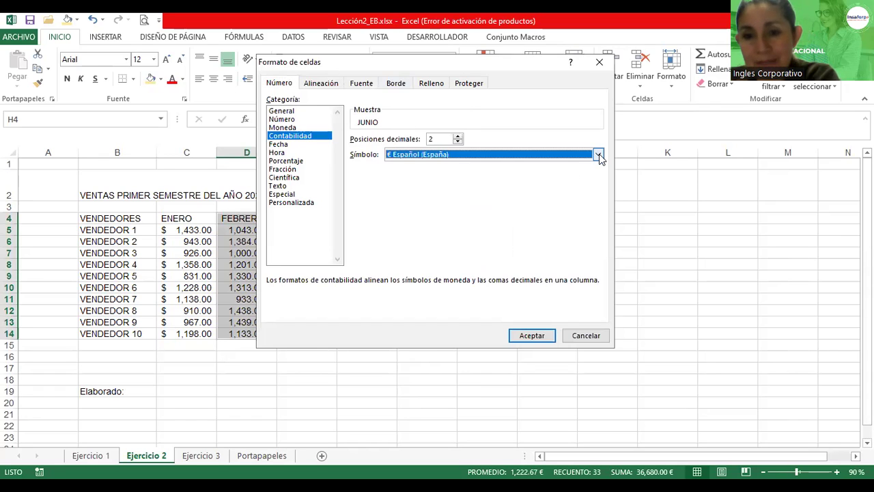
pyautogui.click(598, 155)
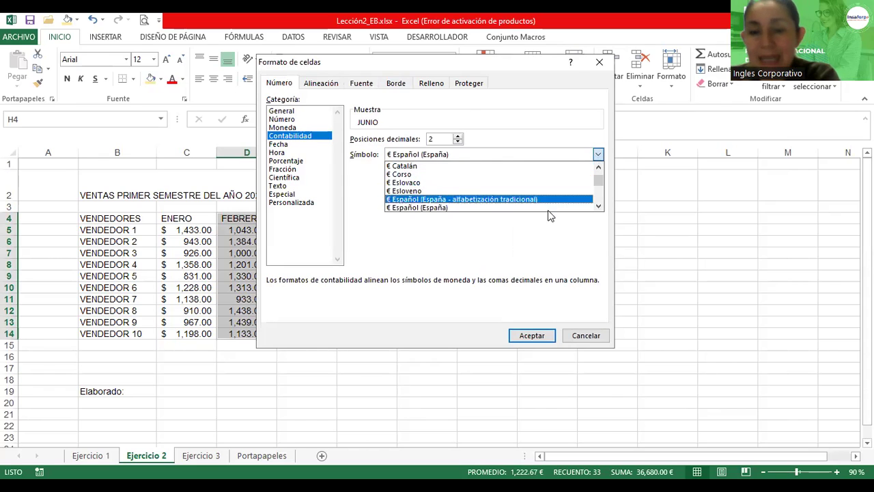
pyautogui.click(598, 207)
pyautogui.click(599, 207)
pyautogui.click(599, 207)
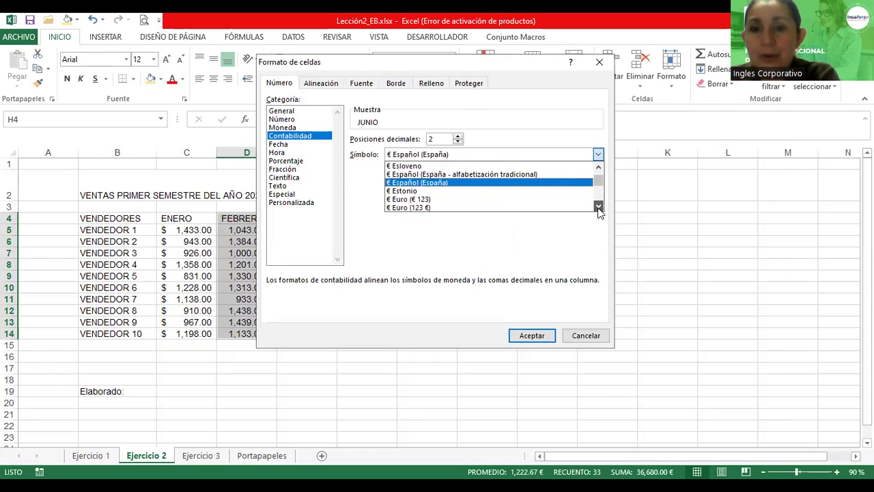
pyautogui.click(599, 208)
pyautogui.click(598, 207)
pyautogui.click(599, 208)
pyautogui.click(598, 208)
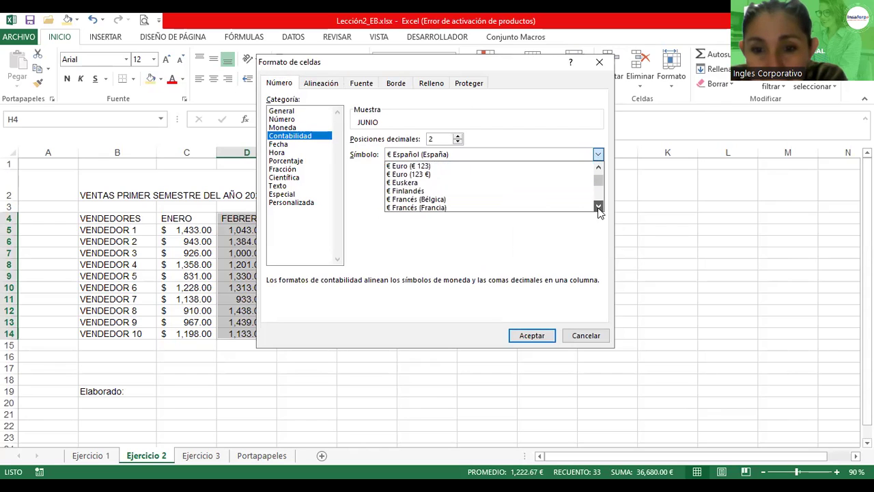
pyautogui.click(598, 208)
pyautogui.click(598, 208)
pyautogui.click(599, 208)
pyautogui.click(598, 208)
pyautogui.click(598, 208)
pyautogui.click(598, 207)
pyautogui.click(598, 207)
pyautogui.click(598, 208)
pyautogui.click(598, 208)
pyautogui.click(599, 207)
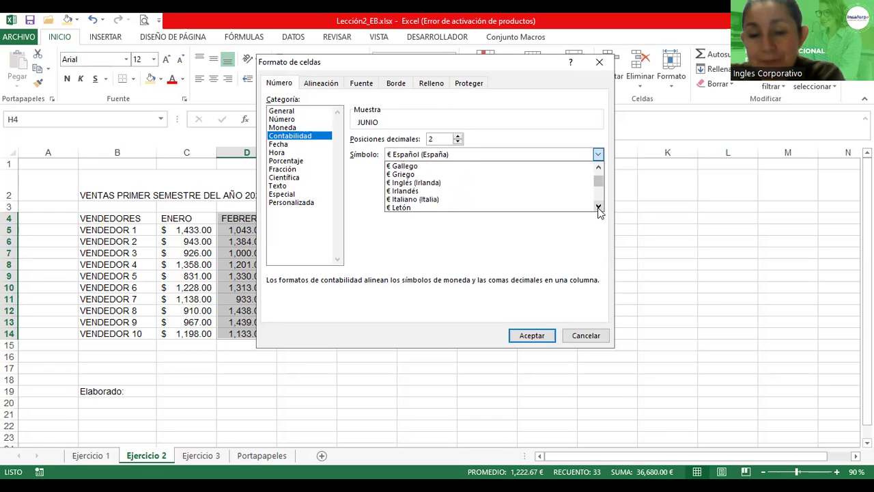
pyautogui.click(598, 207)
pyautogui.click(598, 207)
pyautogui.click(599, 208)
pyautogui.click(598, 208)
pyautogui.click(598, 207)
pyautogui.click(598, 208)
pyautogui.click(598, 208)
pyautogui.click(599, 207)
pyautogui.click(598, 207)
pyautogui.click(599, 208)
pyautogui.click(598, 207)
pyautogui.click(598, 208)
pyautogui.click(598, 208)
pyautogui.click(598, 208)
pyautogui.click(598, 208)
pyautogui.click(598, 207)
pyautogui.click(599, 208)
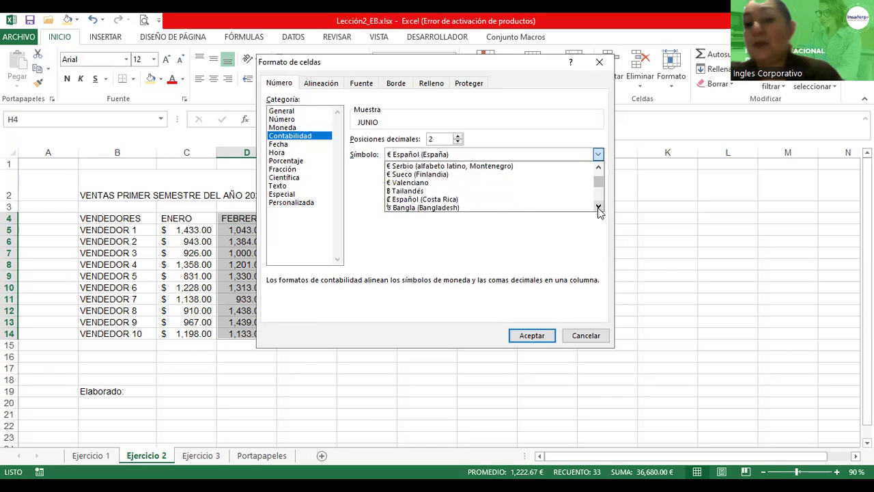
pyautogui.click(599, 62)
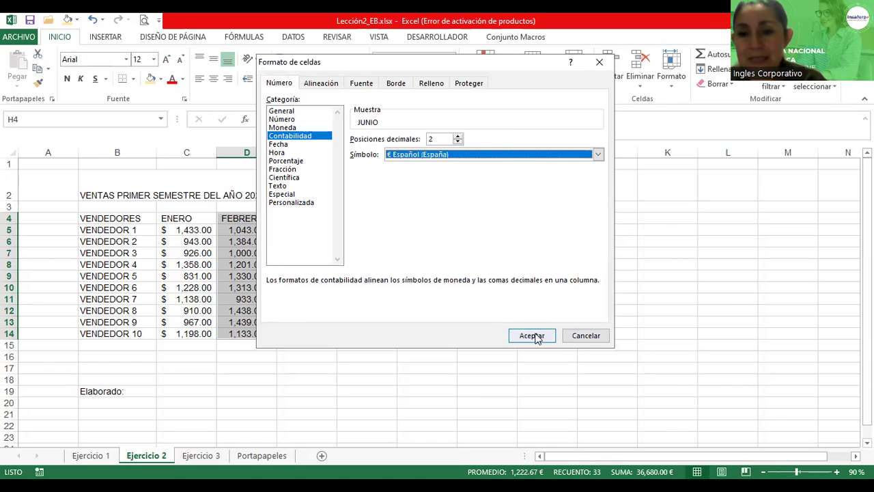
pyautogui.click(582, 338)
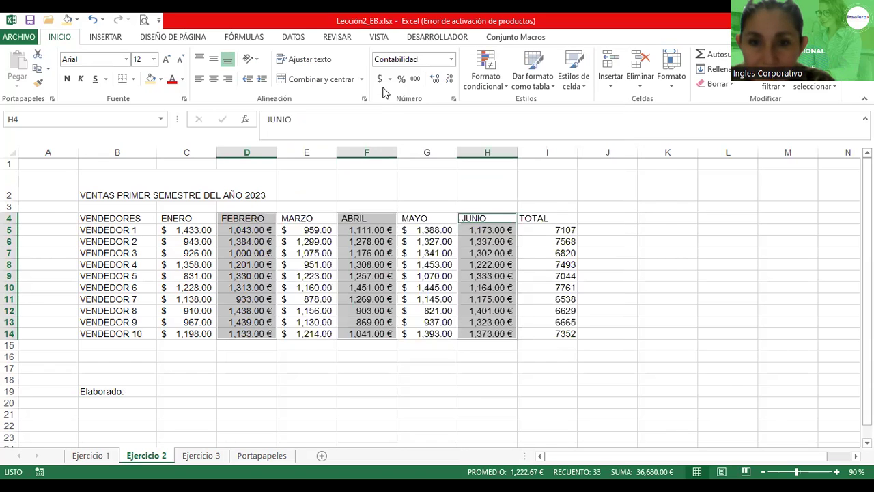
# - Select the FEBRERO, ABRIL and JUNIO amounts in rows 5 to 14, without their headers, and apply the Moneda format
pyautogui.click(389, 79)
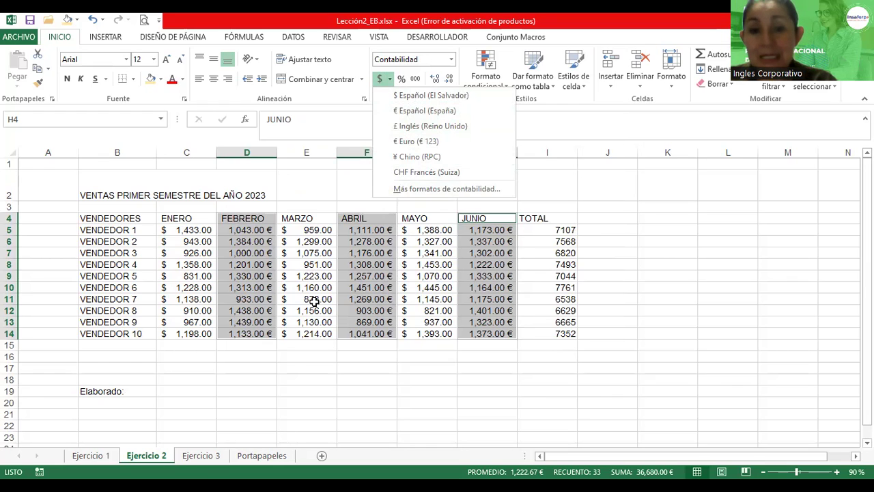
pyautogui.click(282, 265)
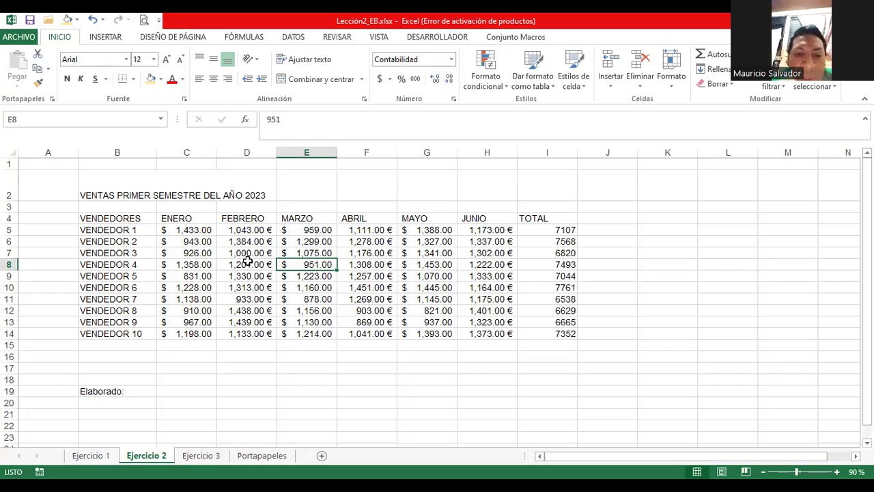
pyautogui.moveTo(245, 232); pyautogui.dragTo(262, 334)
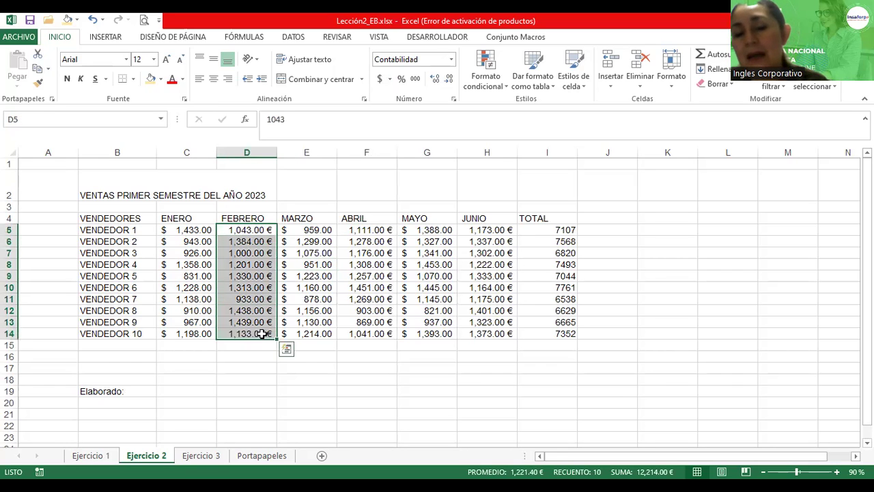
pyautogui.keyDown('ctrl'); pyautogui.moveTo(386, 230); pyautogui.dragTo(384, 335); pyautogui.keyUp('ctrl')
pyautogui.keyDown('ctrl'); pyautogui.moveTo(490, 232); pyautogui.dragTo(495, 332); pyautogui.keyUp('ctrl')
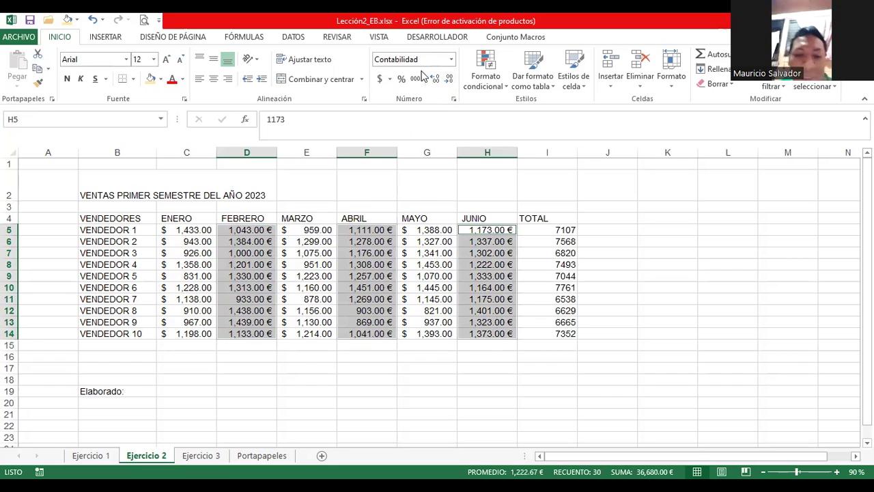
pyautogui.click(388, 79)
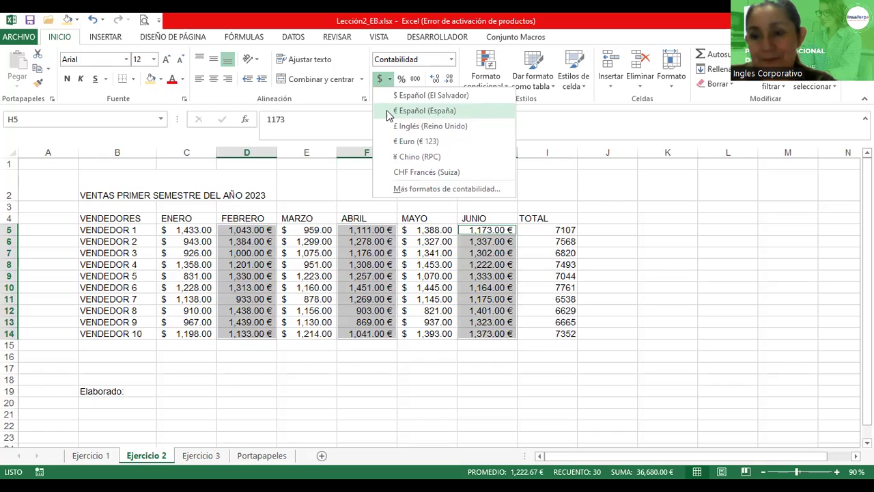
pyautogui.click(453, 60)
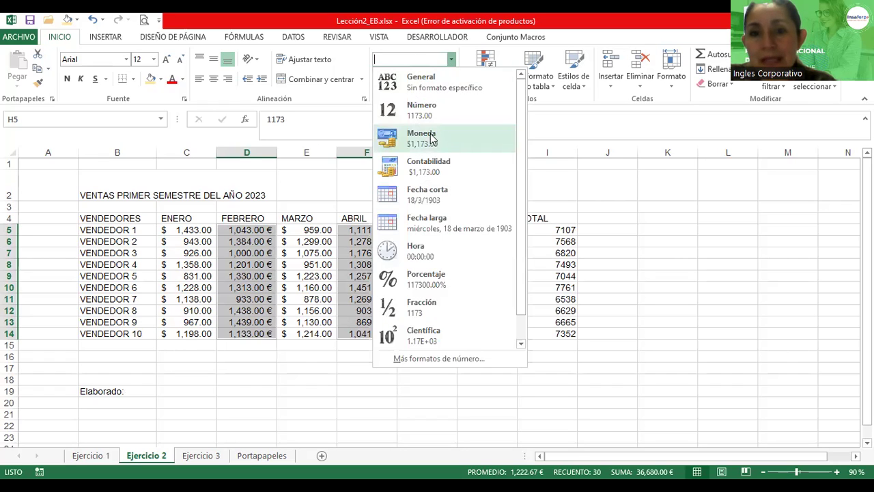
pyautogui.click(426, 144)
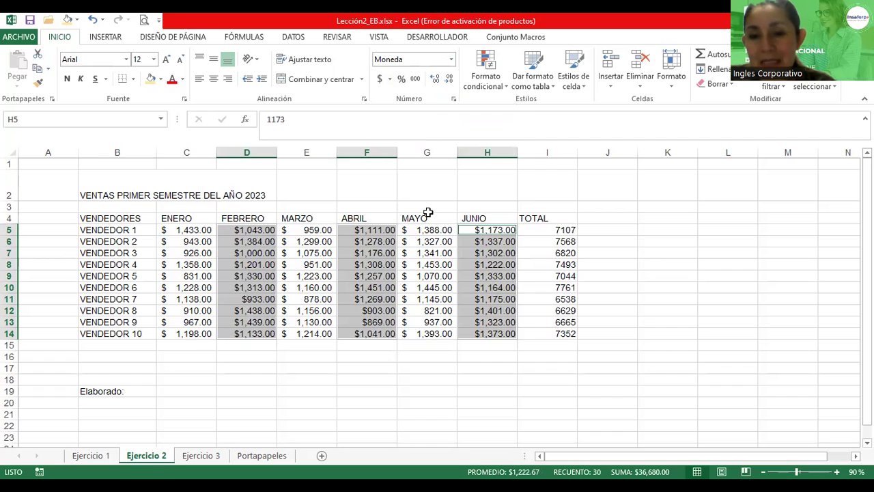
# - Apply the € Español (España) accounting format to the selected FEBRERO, ABRIL and JUNIO amounts
pyautogui.click(451, 60)
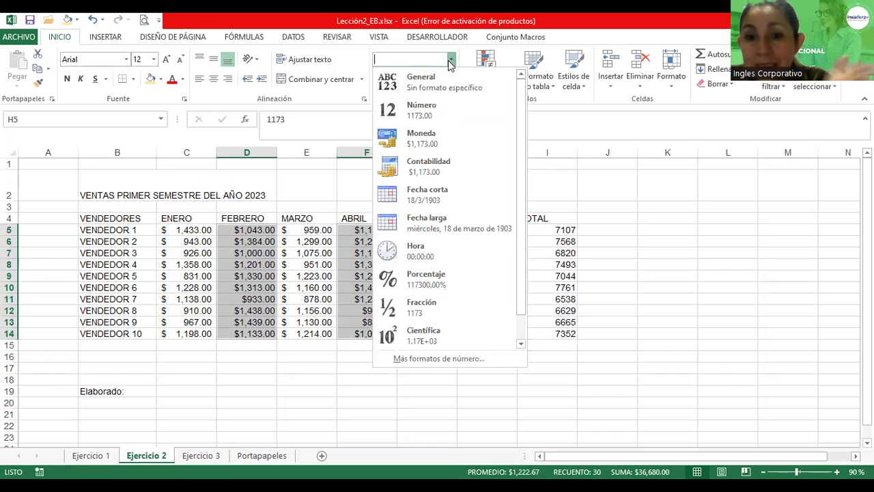
pyautogui.click(565, 40)
pyautogui.click(390, 81)
pyautogui.click(390, 111)
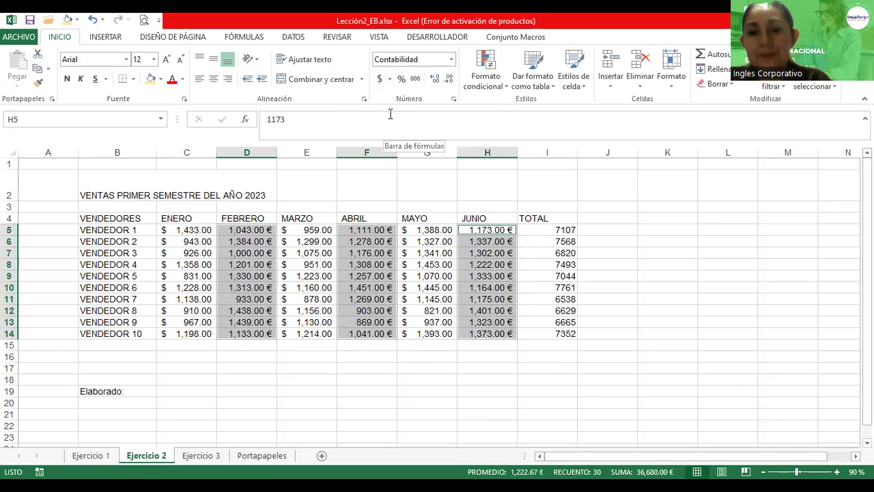
# - Try the general Contabilidad format on the selected amounts, and set them back to € Español (España) accounting
pyautogui.click(450, 60)
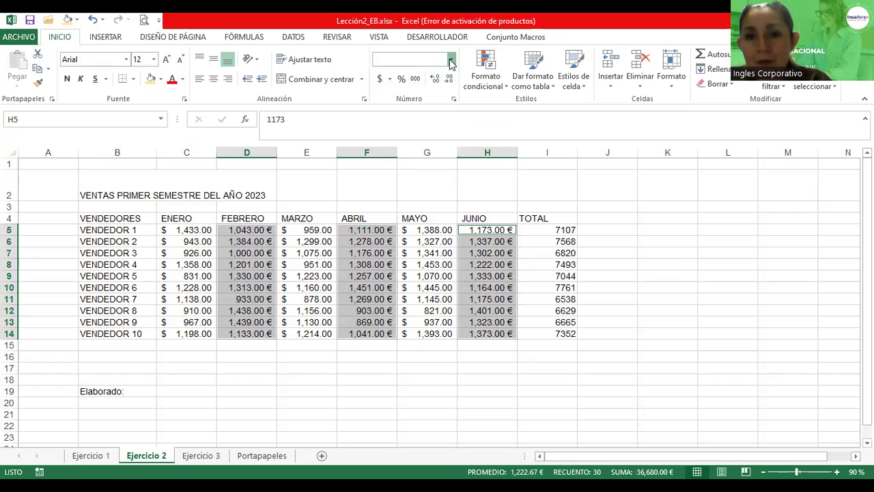
pyautogui.click(416, 172)
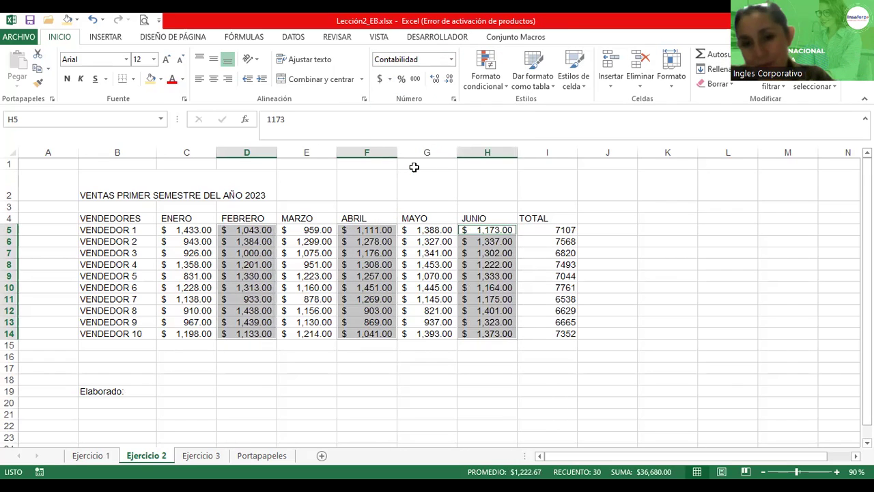
pyautogui.click(390, 80)
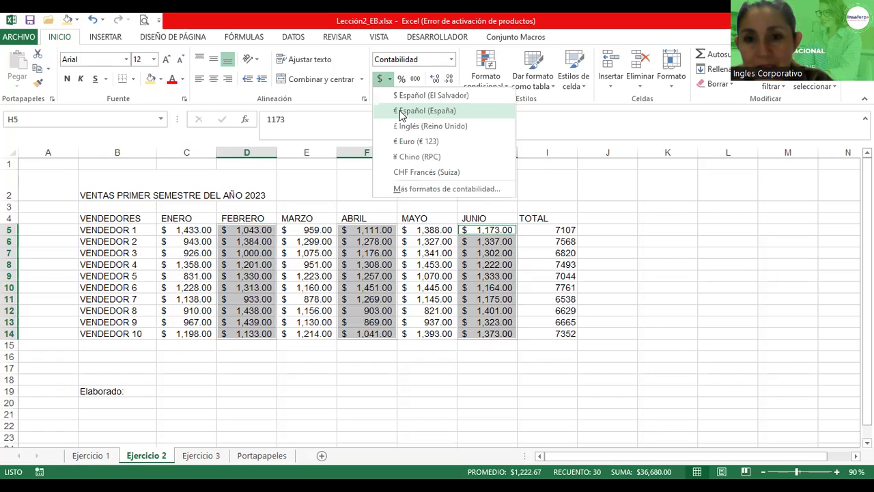
pyautogui.click(424, 111)
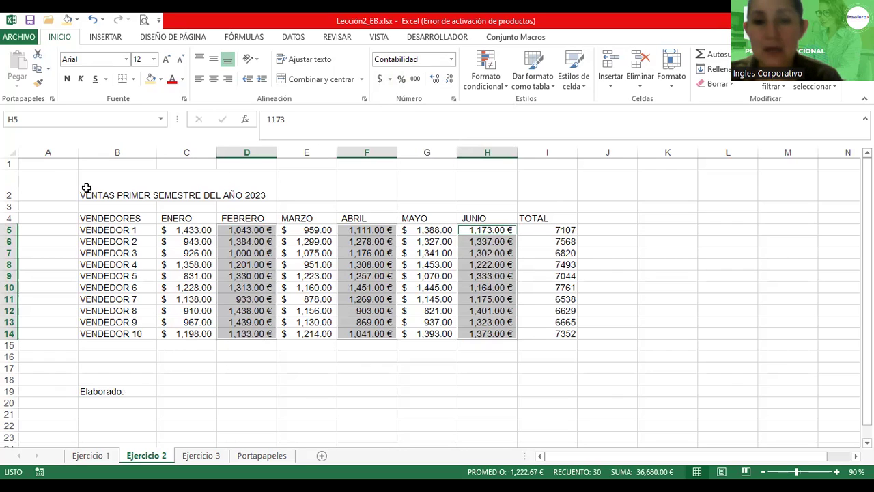
pyautogui.click(96, 215)
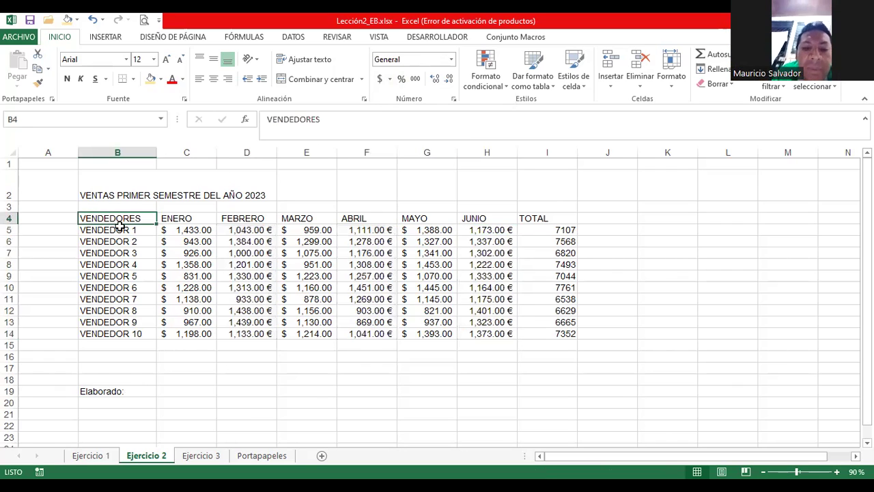
pyautogui.moveTo(118, 215); pyautogui.dragTo(136, 332)
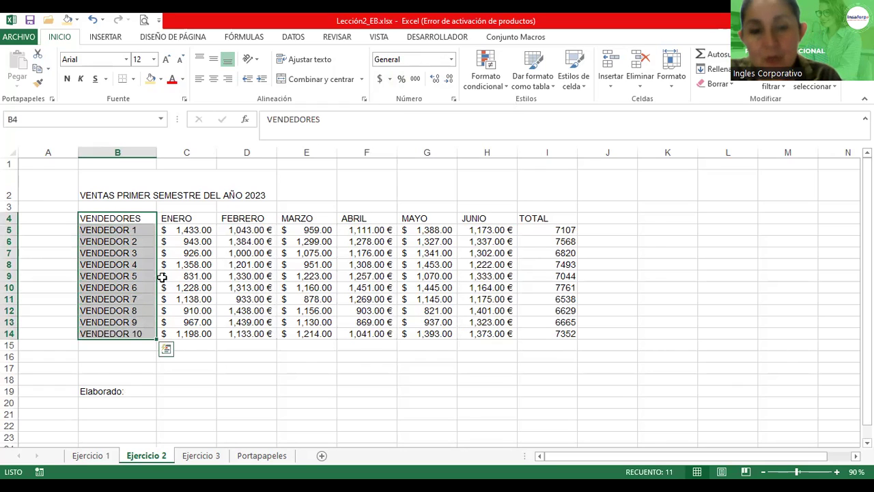
pyautogui.moveTo(180, 217); pyautogui.dragTo(539, 217)
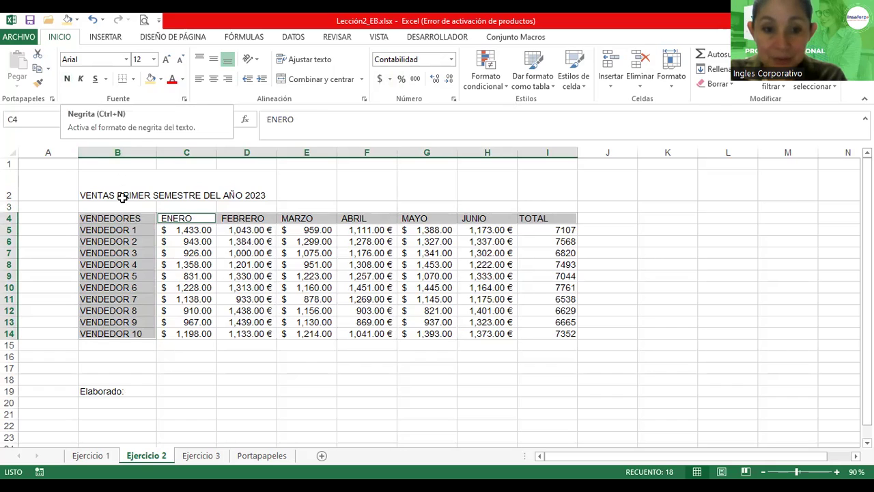
# - Format the VENDEDORES column (B4:B14) and the headers ENERO to TOTAL (C4:I4) as bold, italic, underlined purple text
pyautogui.click(121, 233)
pyautogui.click(119, 219)
pyautogui.moveTo(120, 219); pyautogui.dragTo(136, 332)
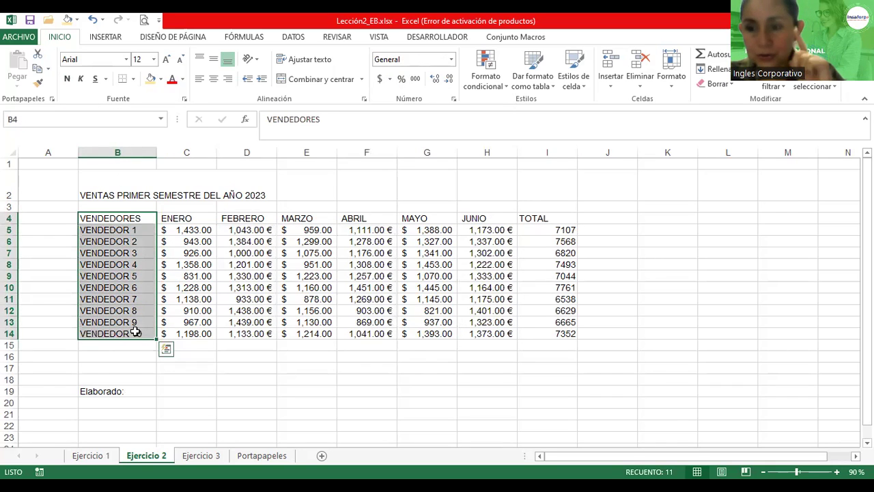
pyautogui.keyDown('ctrl'); pyautogui.moveTo(171, 216); pyautogui.dragTo(537, 221); pyautogui.keyUp('ctrl')
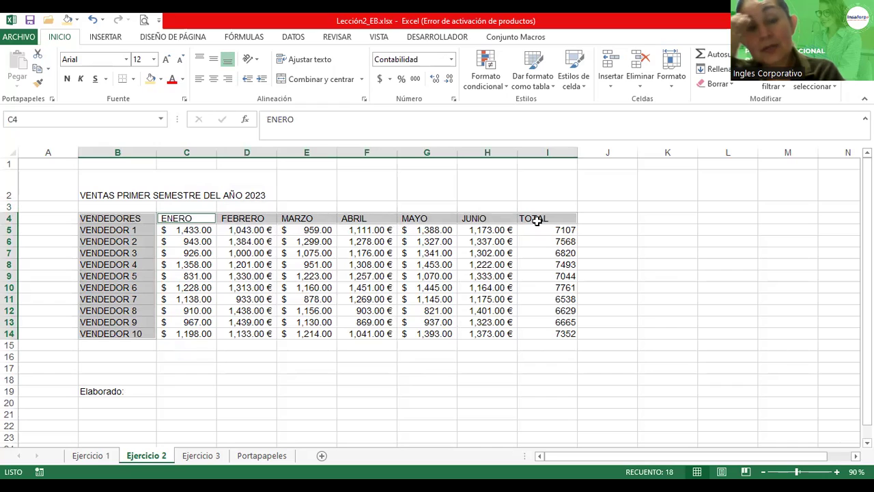
pyautogui.click(67, 80)
pyautogui.click(80, 79)
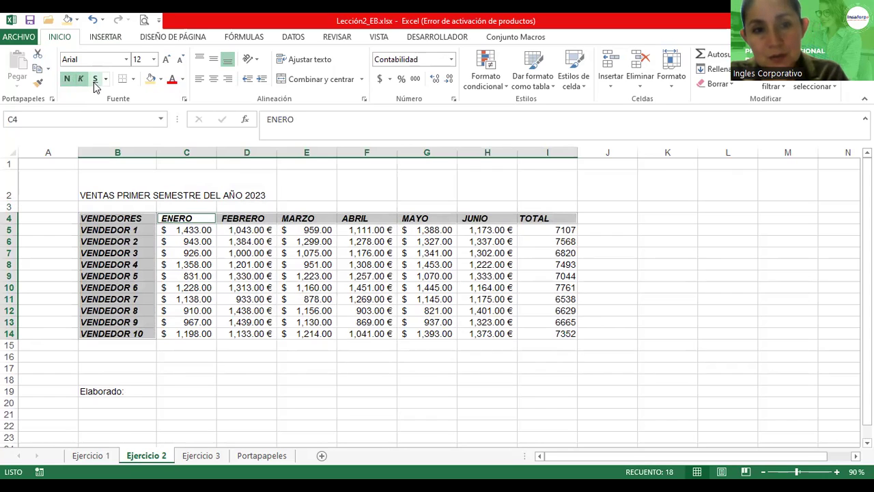
pyautogui.click(95, 80)
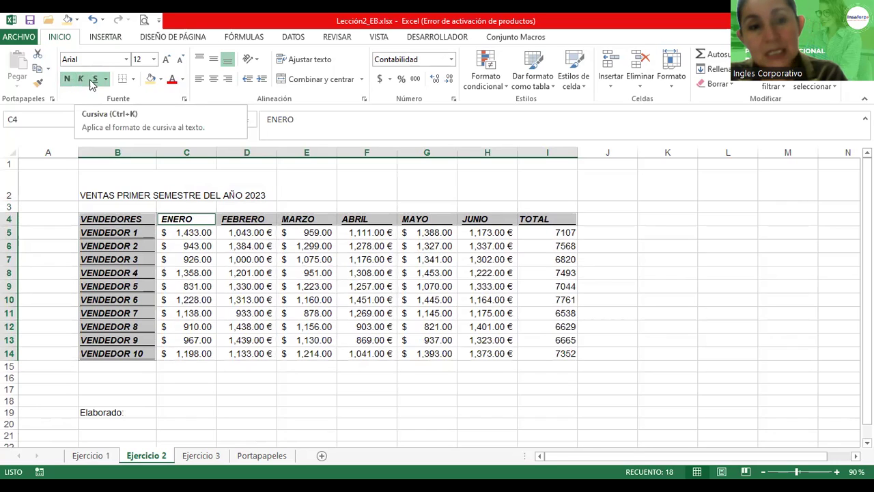
pyautogui.click(182, 79)
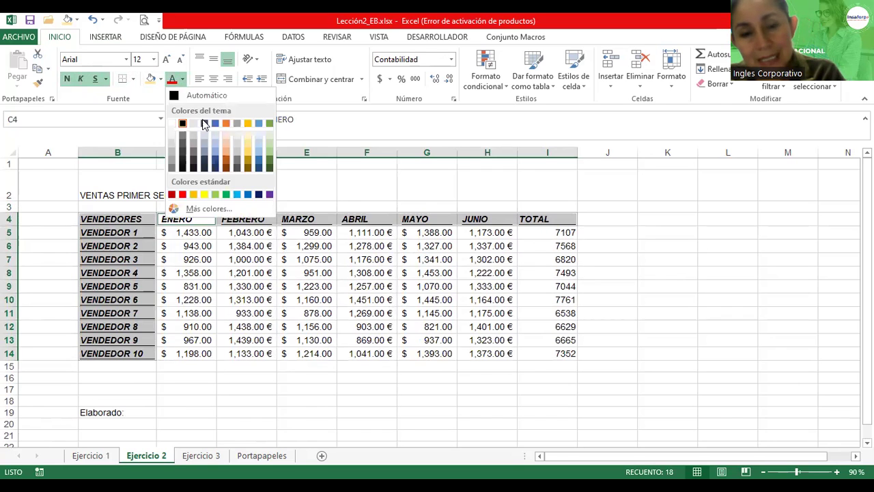
pyautogui.click(270, 196)
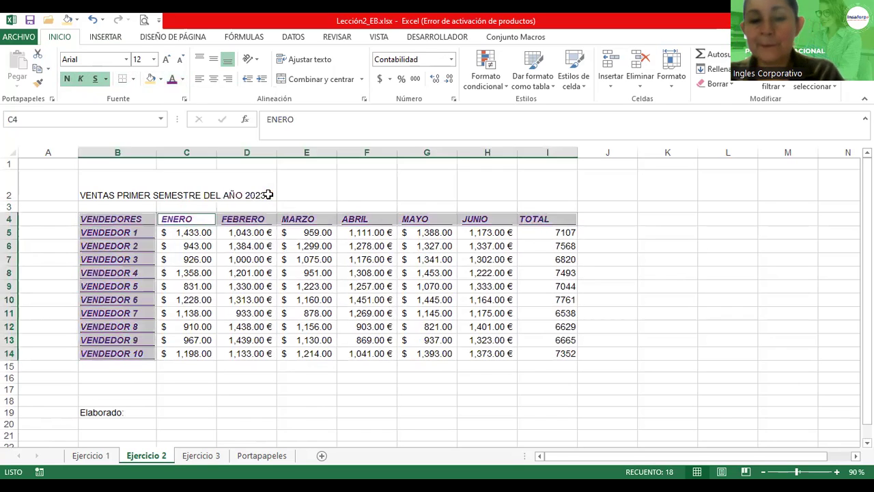
pyautogui.moveTo(796, 471); pyautogui.dragTo(789, 471)
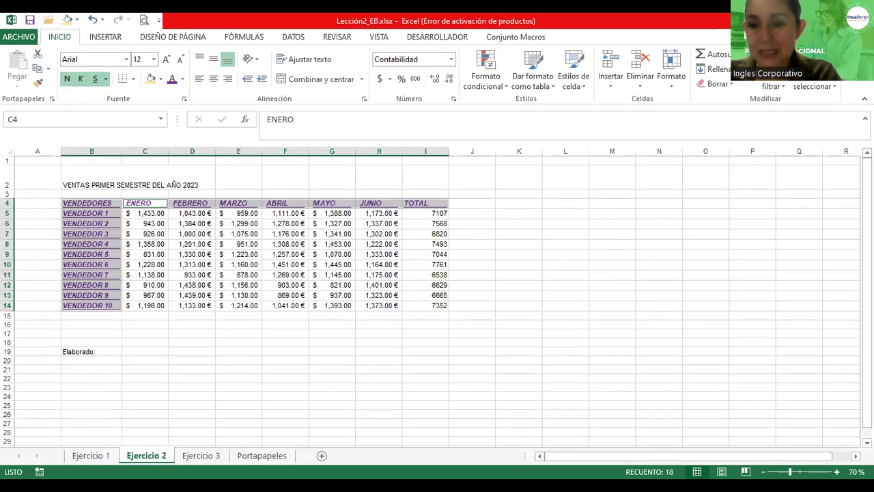
pyautogui.click(836, 471)
pyautogui.click(837, 471)
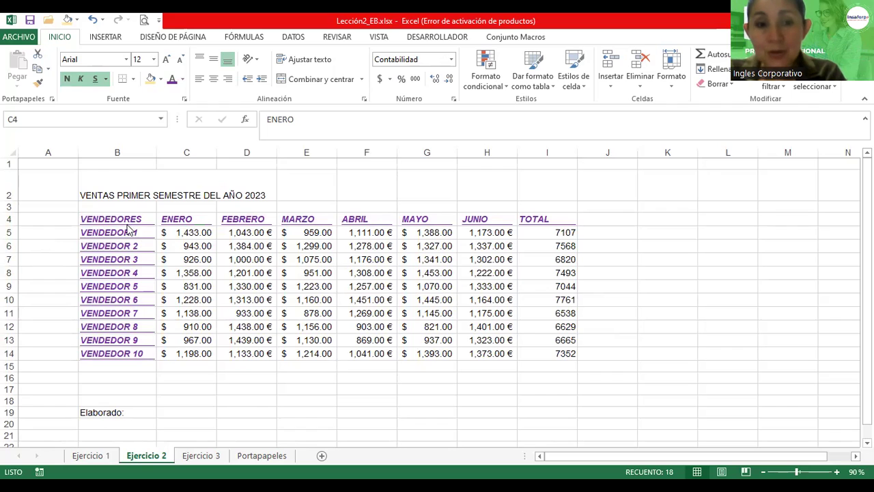
pyautogui.hotkey('ctrl', 'a')
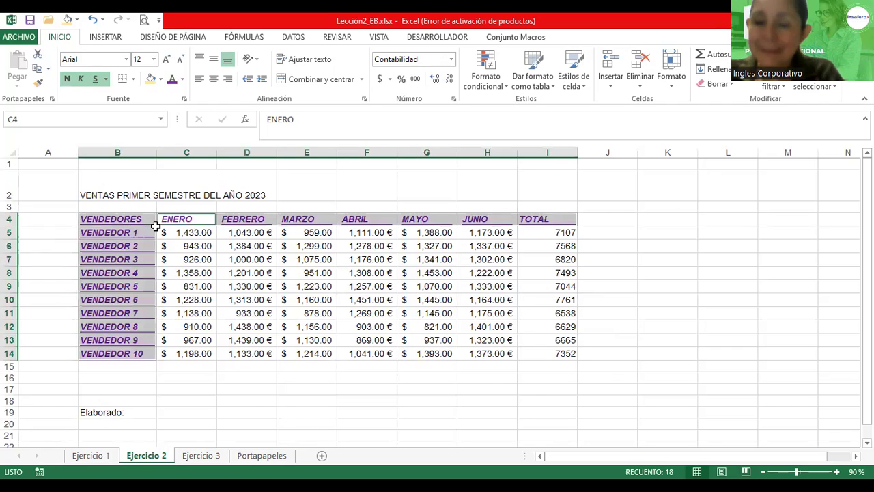
# - Format the amounts and totals in C5:I14 as bold text in the standard dark blue (Azul oscuro)
pyautogui.click(201, 251)
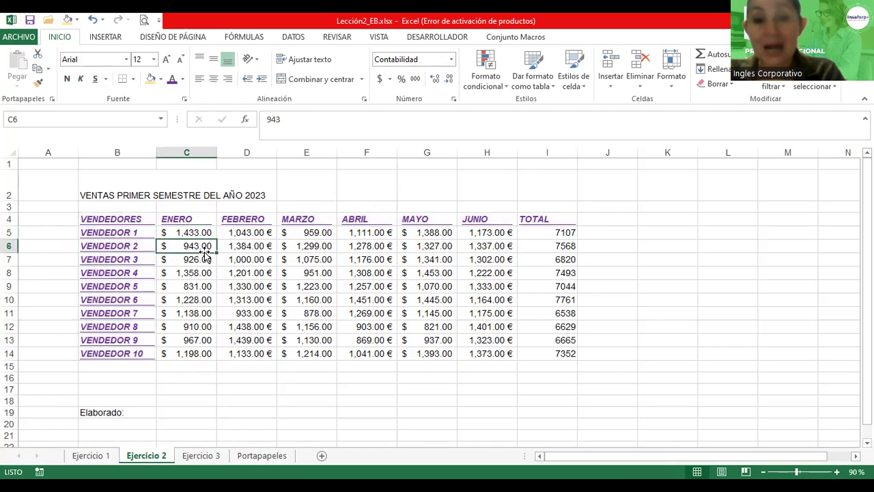
pyautogui.click(194, 233)
pyautogui.moveTo(194, 233); pyautogui.dragTo(540, 353)
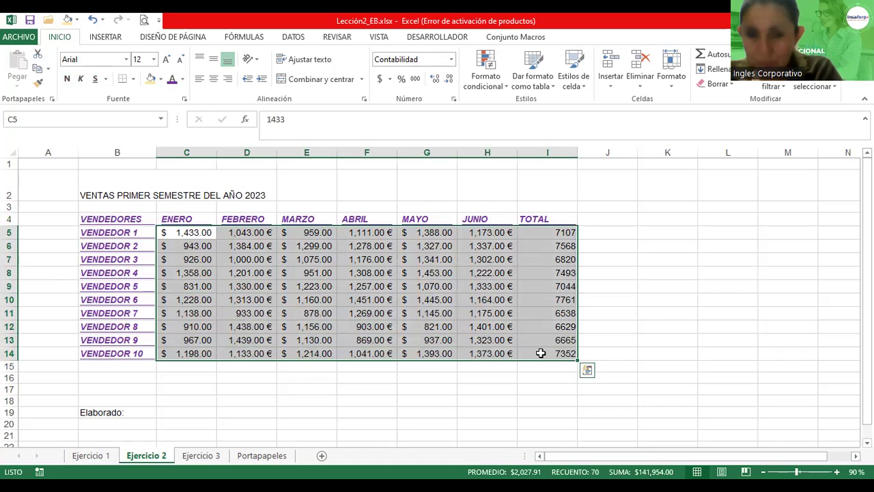
pyautogui.click(183, 81)
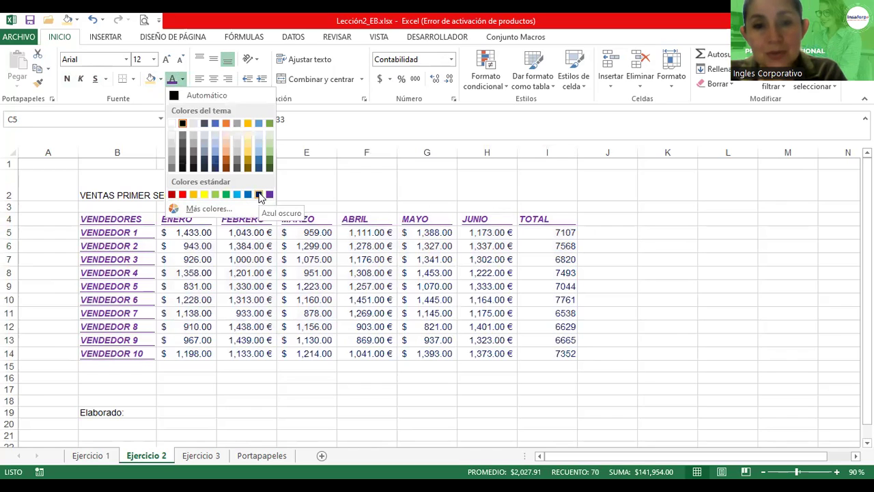
pyautogui.click(260, 196)
pyautogui.click(69, 79)
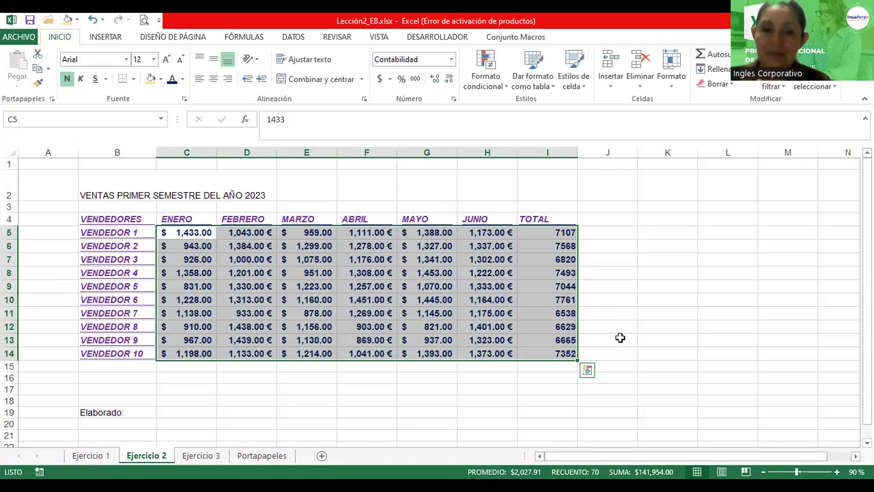
pyautogui.click(657, 341)
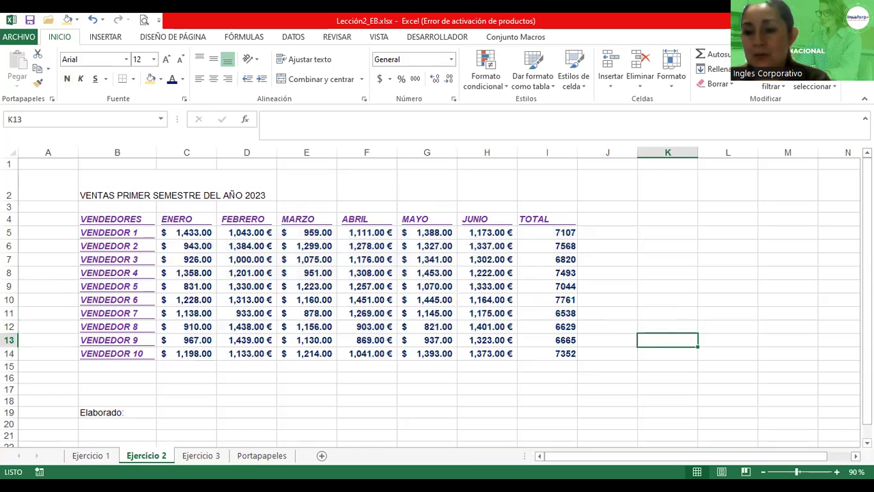
pyautogui.keyDown('ctrl'); pyautogui.scroll(-2, 838, 440); pyautogui.keyUp('ctrl')
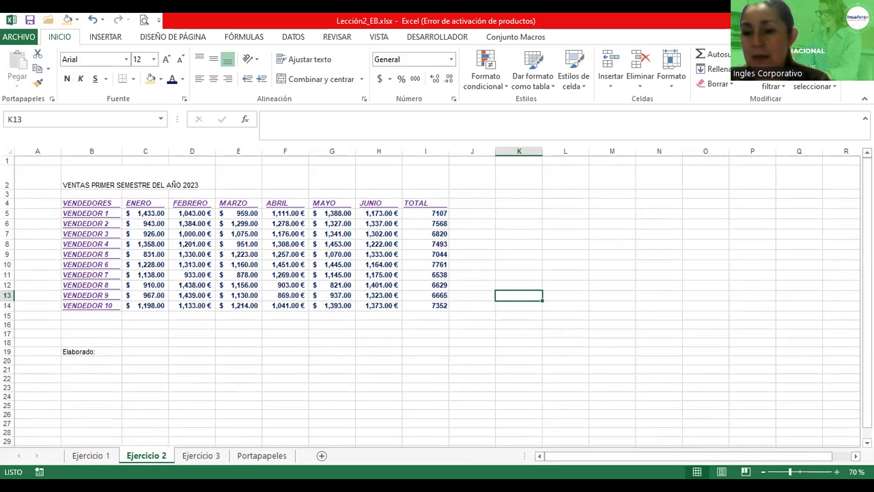
pyautogui.keyDown('ctrl'); pyautogui.scroll(1, 837, 440); pyautogui.keyUp('ctrl')
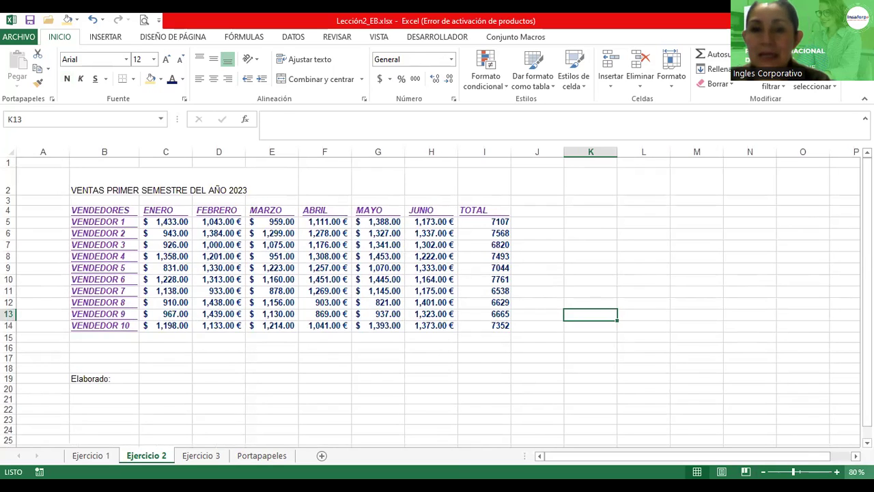
pyautogui.click(867, 443)
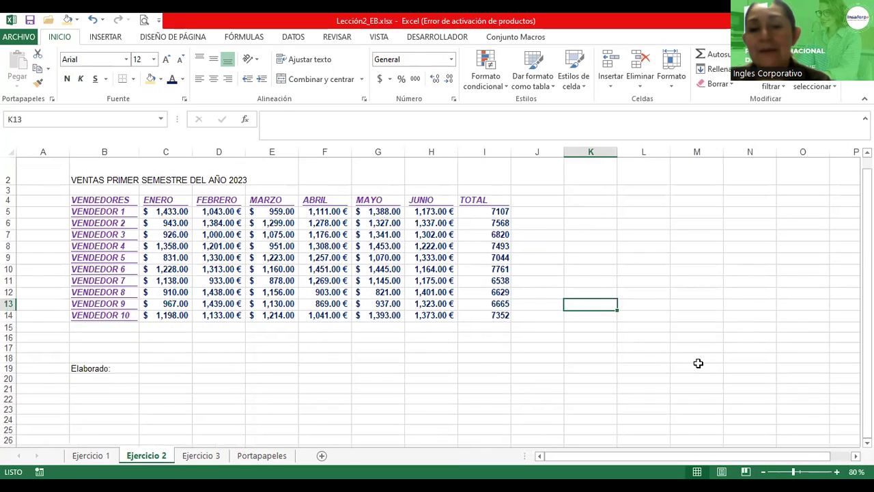
pyautogui.click(433, 294)
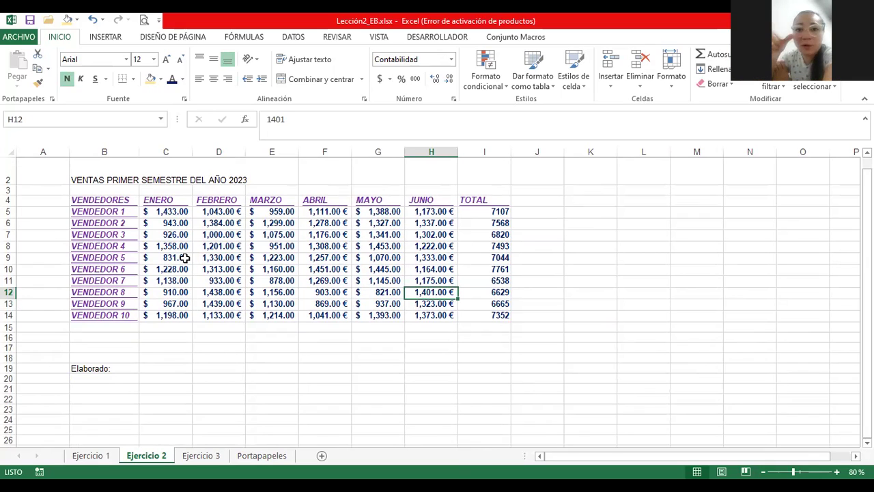
pyautogui.click(165, 213)
pyautogui.moveTo(164, 213); pyautogui.dragTo(430, 294)
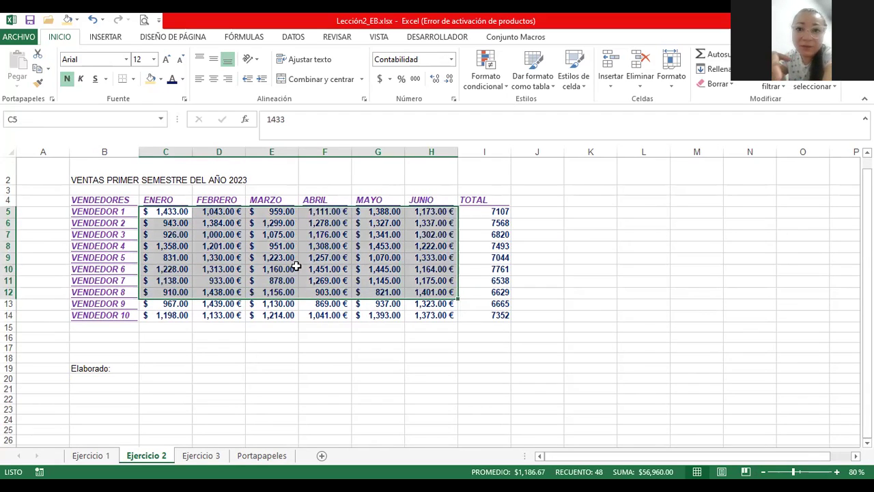
pyautogui.click(239, 246)
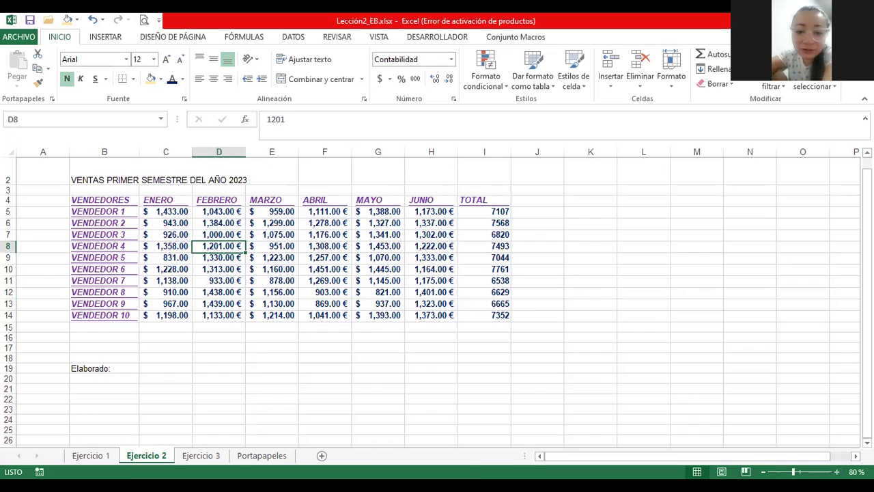
pyautogui.moveTo(794, 472); pyautogui.dragTo(800, 471)
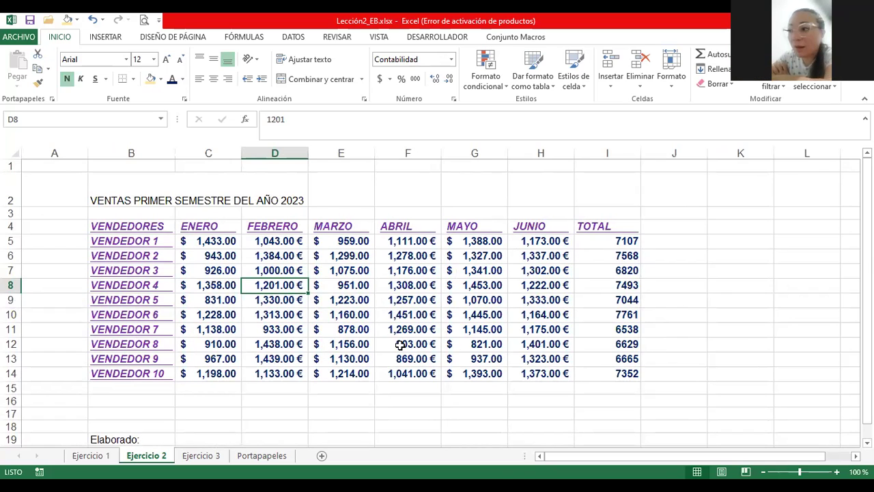
# - Select the VENDEDORES column (B4:B14) together with the headers ENERO to TOTAL, and review their font styles and the Púrpura font colour
pyautogui.click(134, 228)
pyautogui.moveTo(133, 227); pyautogui.dragTo(145, 372)
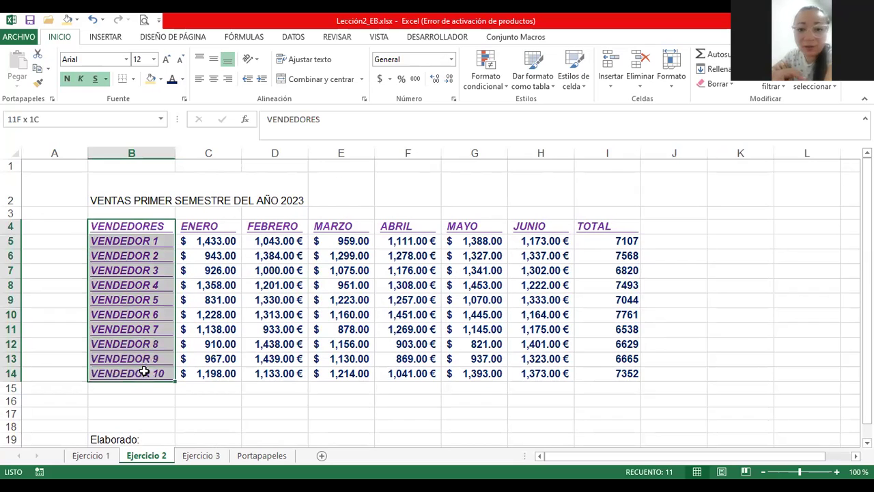
pyautogui.click(156, 311)
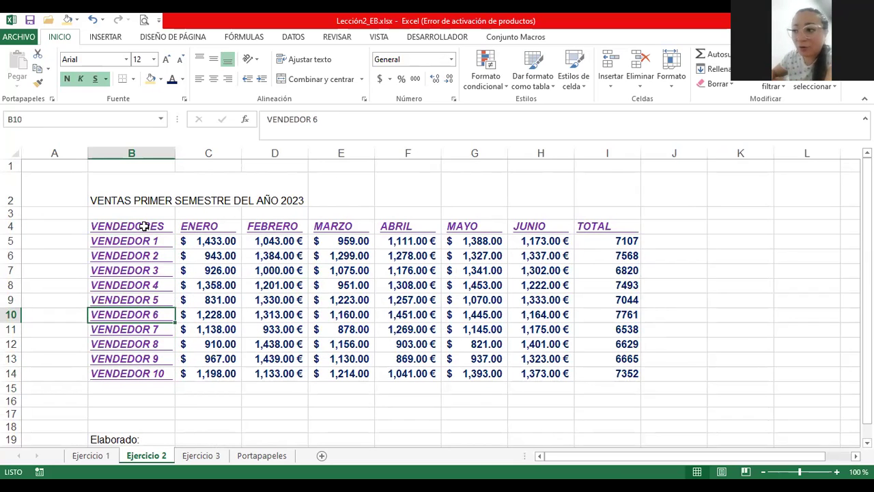
pyautogui.moveTo(144, 226); pyautogui.dragTo(145, 374)
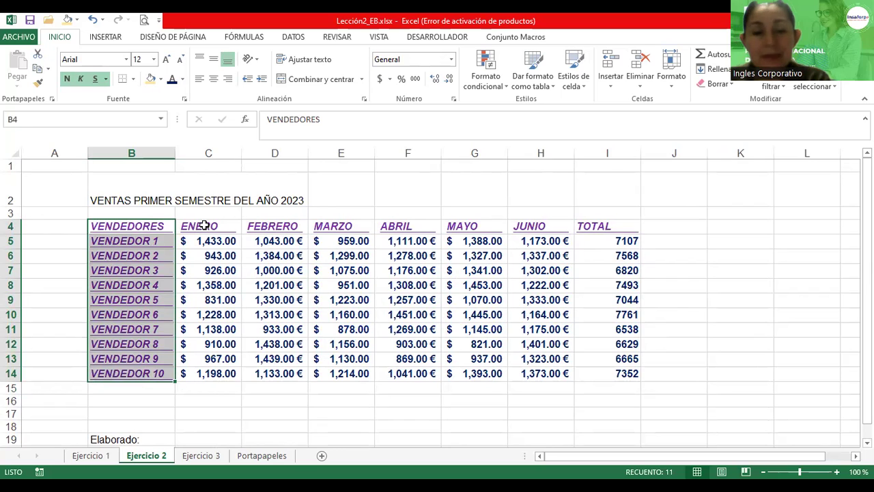
pyautogui.moveTo(204, 225); pyautogui.dragTo(588, 228)
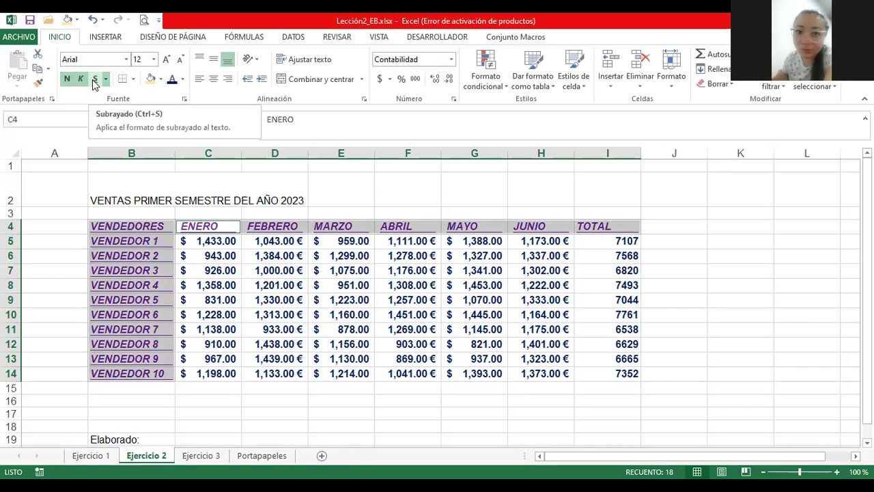
pyautogui.click(182, 80)
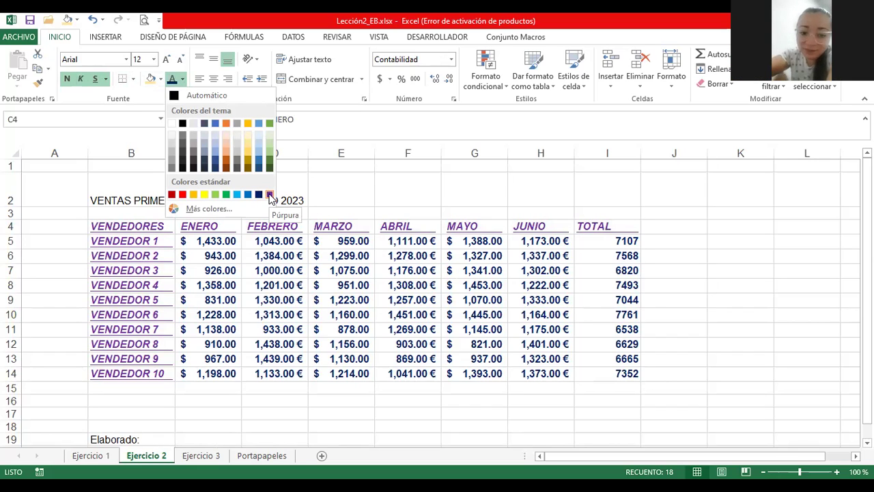
pyautogui.press('Escape')
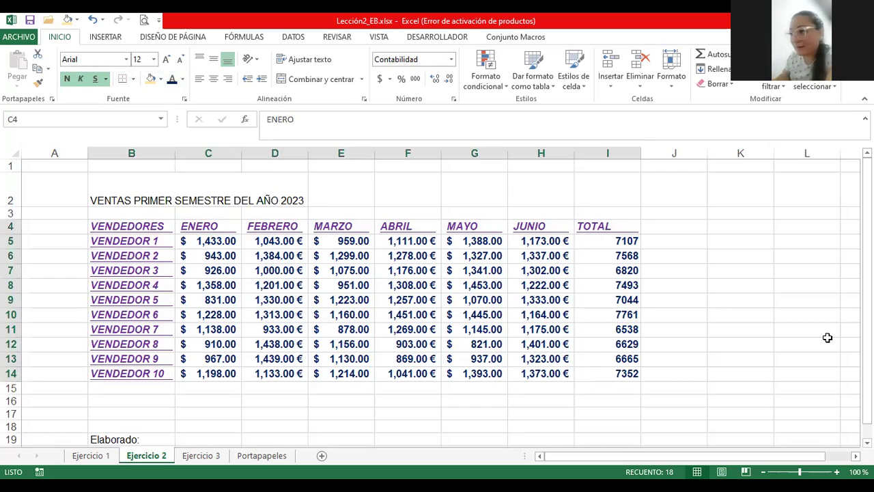
pyautogui.scroll(-1, 852, 376)
pyautogui.hotkey('ctrl', 'a')
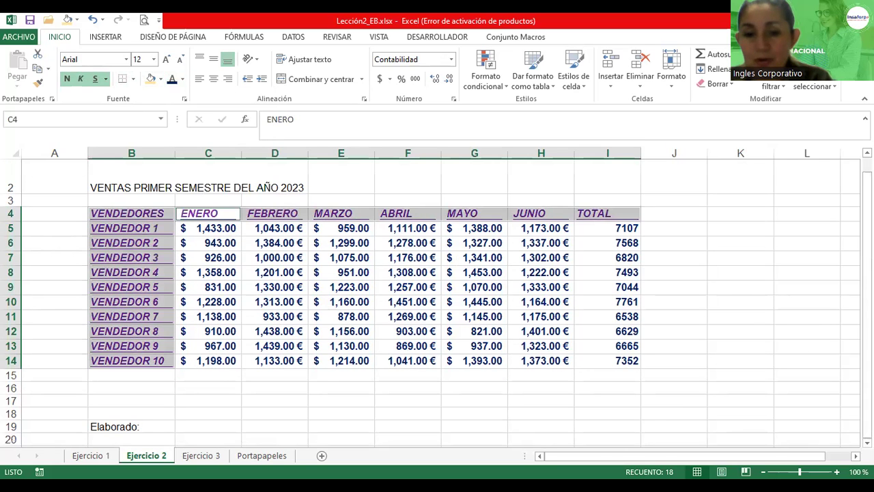
pyautogui.scroll(-2, 866, 443)
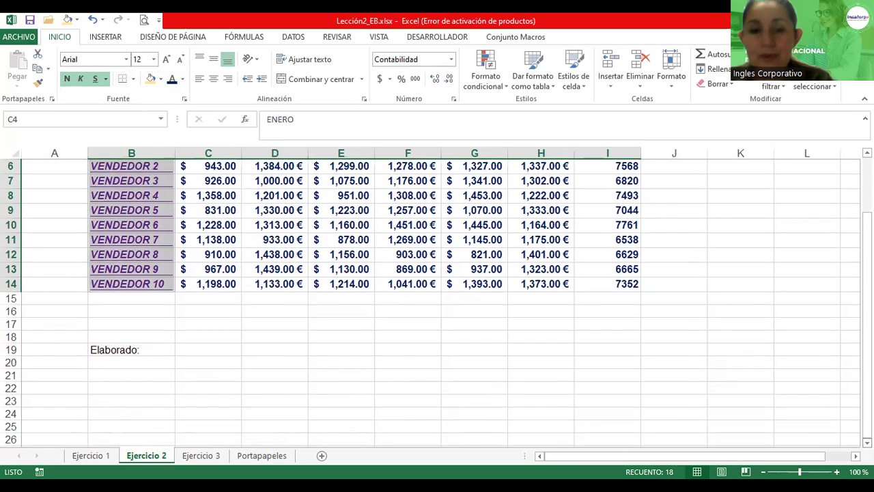
pyautogui.click(208, 351)
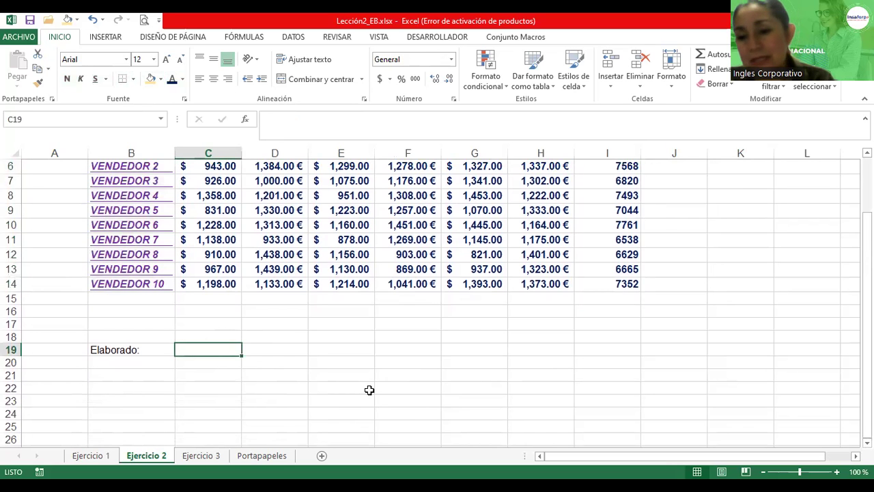
pyautogui.scroll(-2, 437, 297)
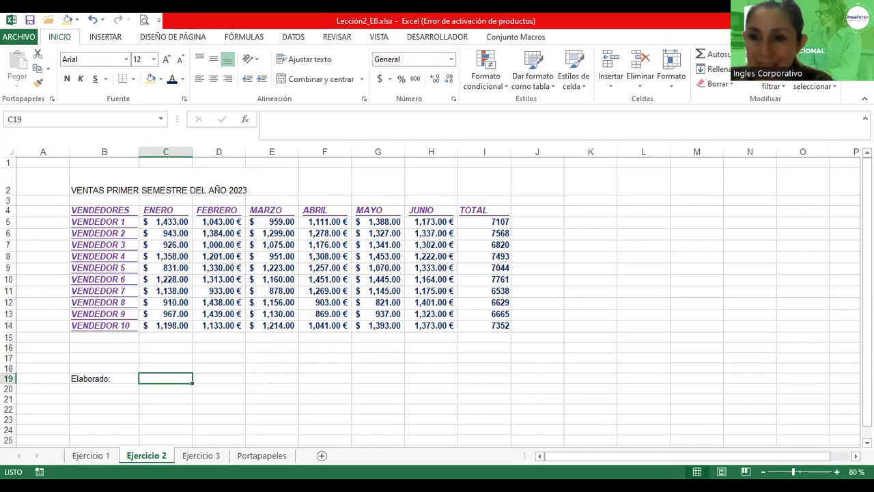
pyautogui.click(593, 231)
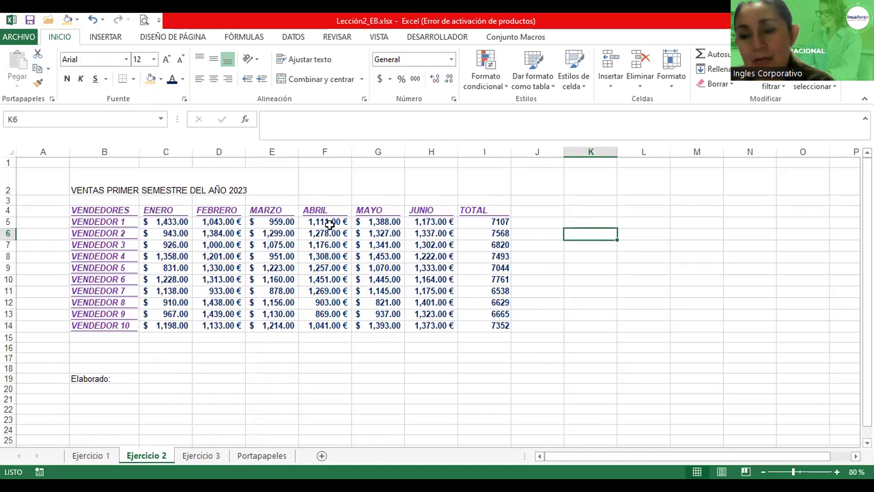
pyautogui.click(128, 225)
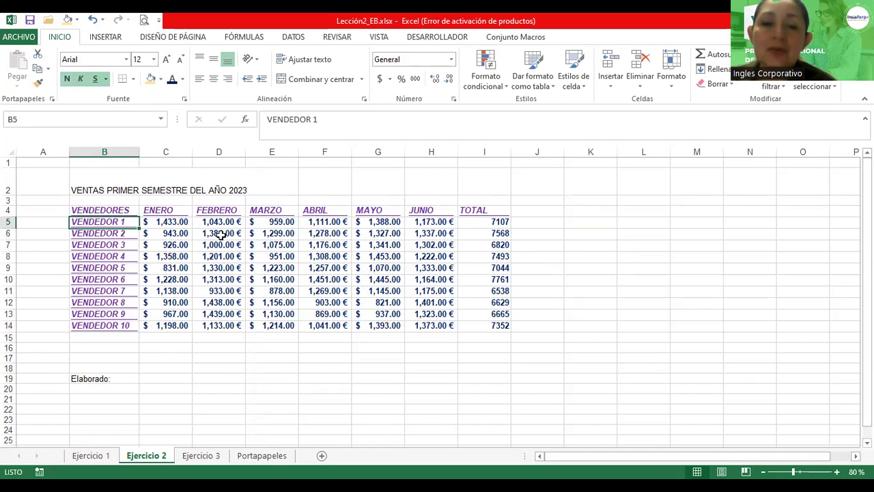
pyautogui.click(220, 234)
pyautogui.click(288, 257)
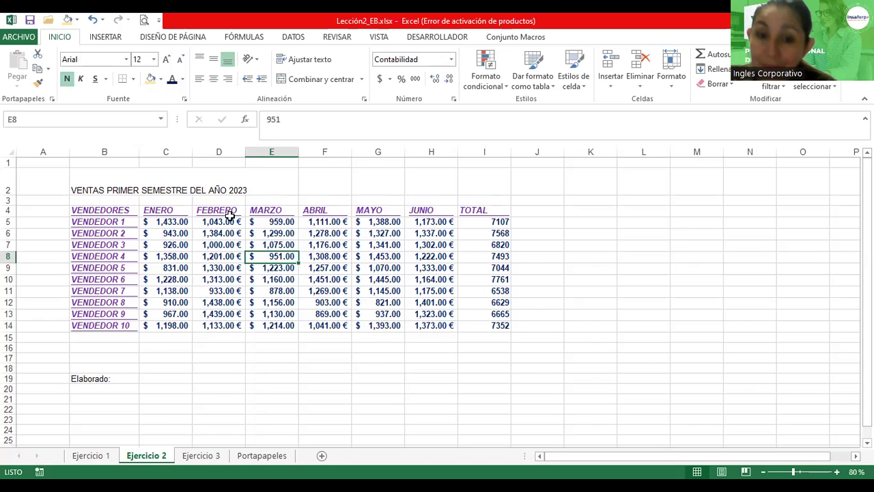
pyautogui.scroll(2, 307, 237)
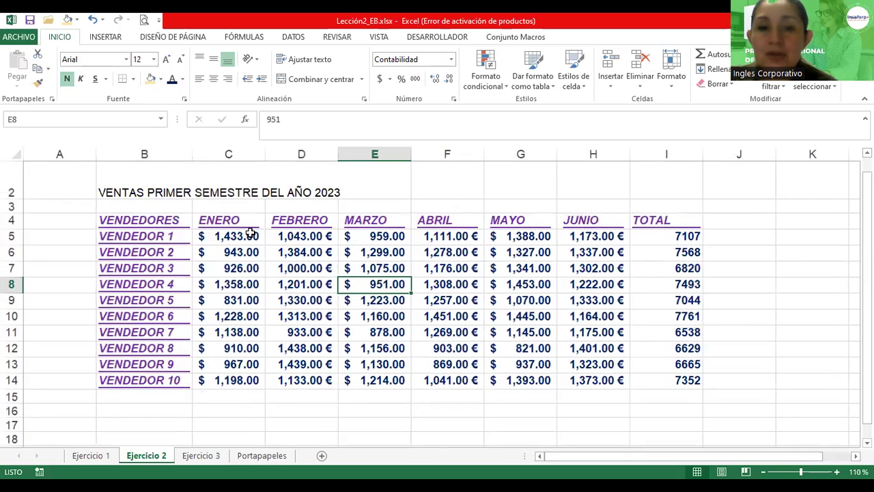
pyautogui.click(250, 232)
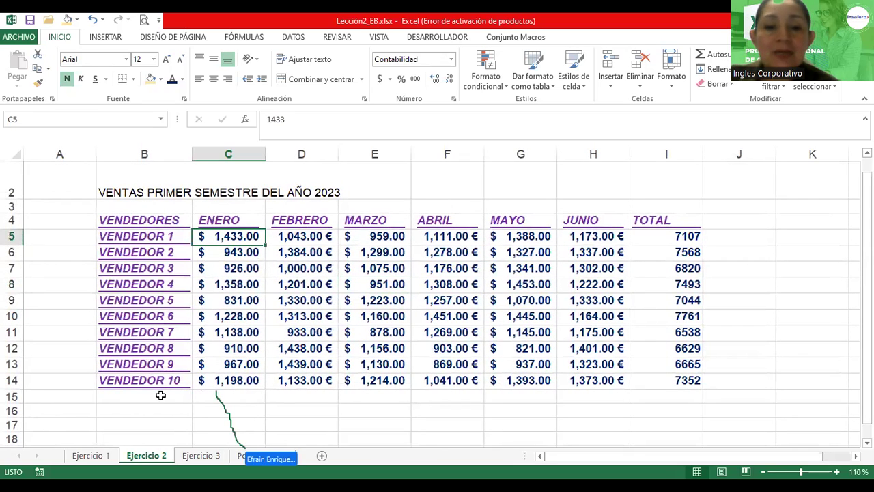
# - Select the VENDEDORES column (B4:B14) together with the separate header range ENERO to MARZO (C4:E4)
pyautogui.click(145, 220)
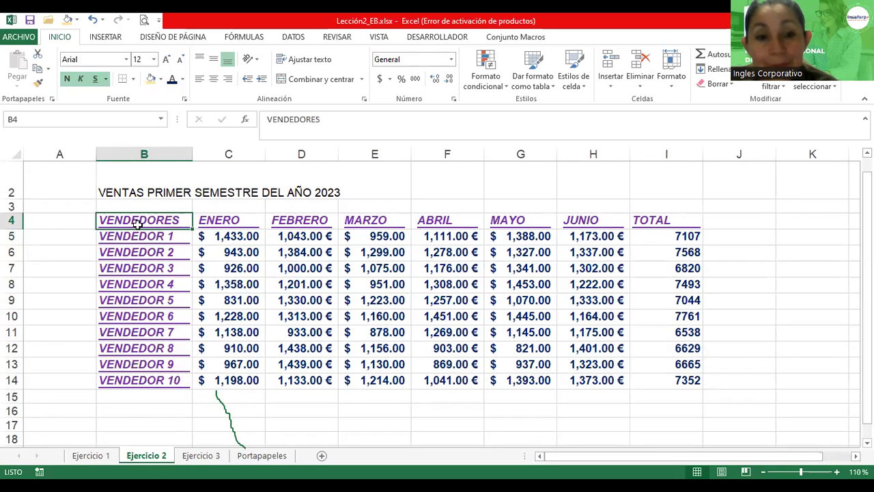
pyautogui.moveTo(801, 471); pyautogui.dragTo(806, 471)
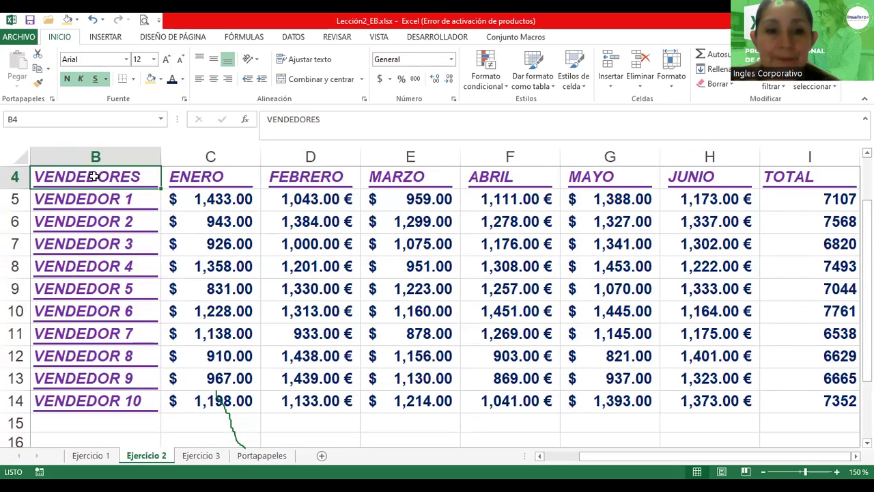
pyautogui.moveTo(94, 176); pyautogui.dragTo(94, 401)
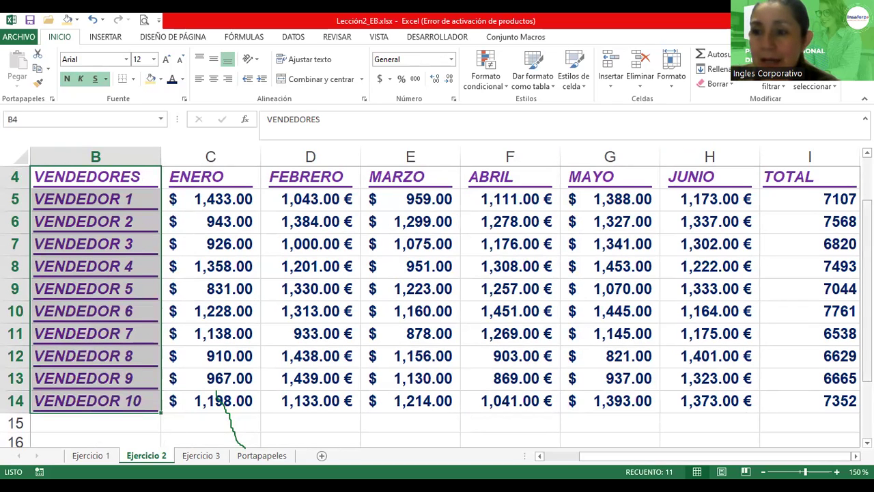
pyautogui.scroll(1, 219, 399)
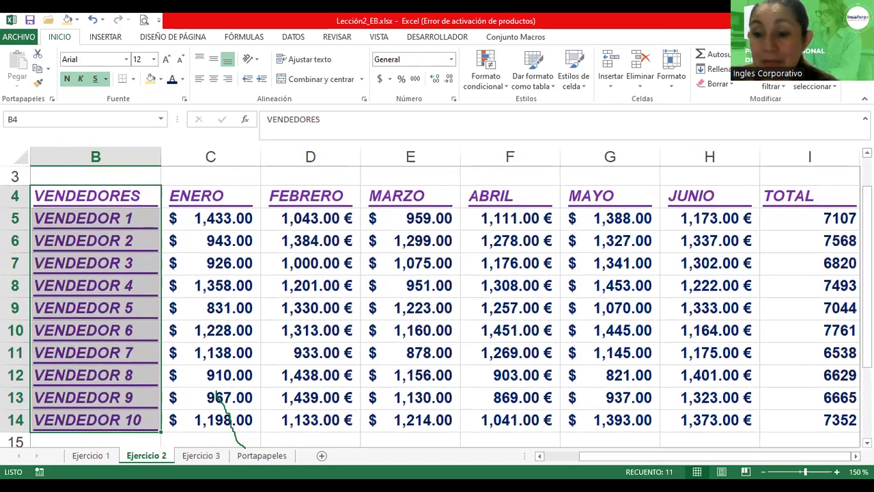
pyautogui.click(763, 471)
pyautogui.click(763, 471)
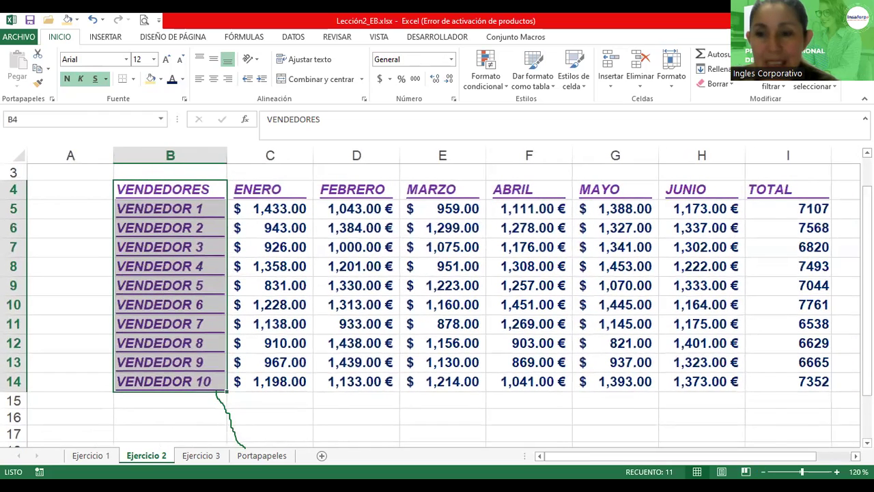
pyautogui.keyDown('ctrl'); pyautogui.scroll(-1, 775, 254); pyautogui.keyUp('ctrl')
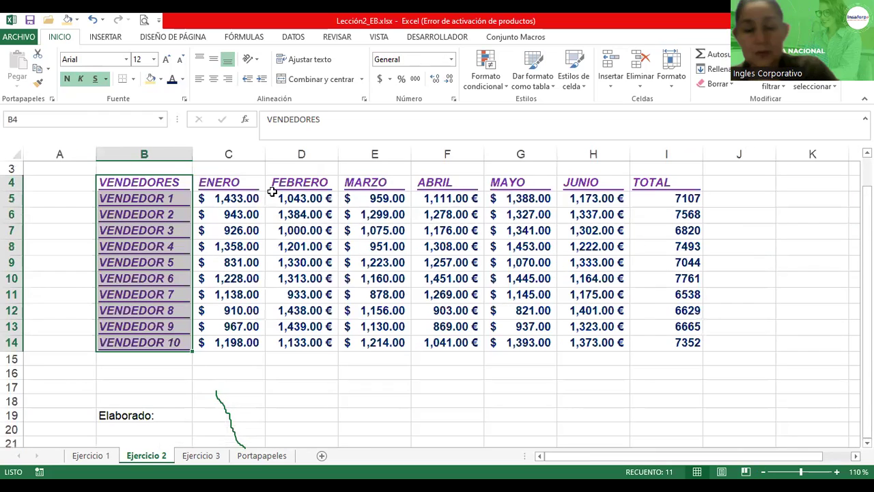
pyautogui.keyDown('ctrl'); pyautogui.click(233, 182); pyautogui.keyUp('ctrl')
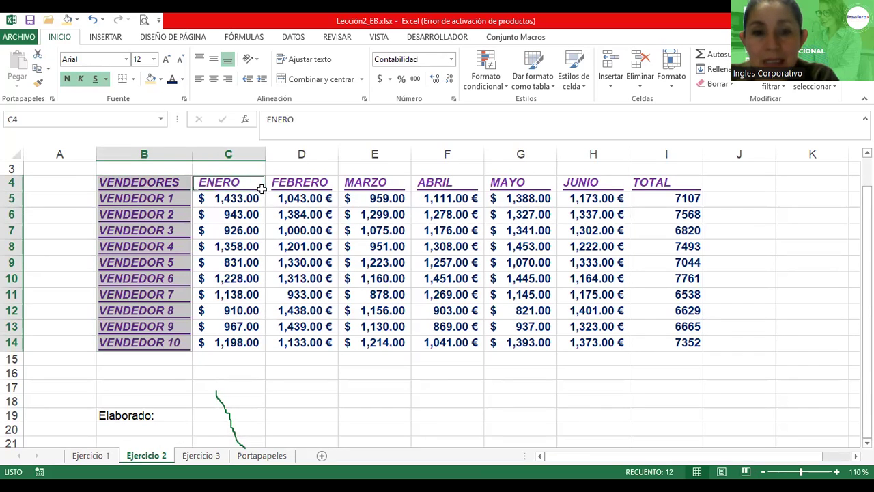
pyautogui.moveTo(215, 183); pyautogui.dragTo(257, 186)
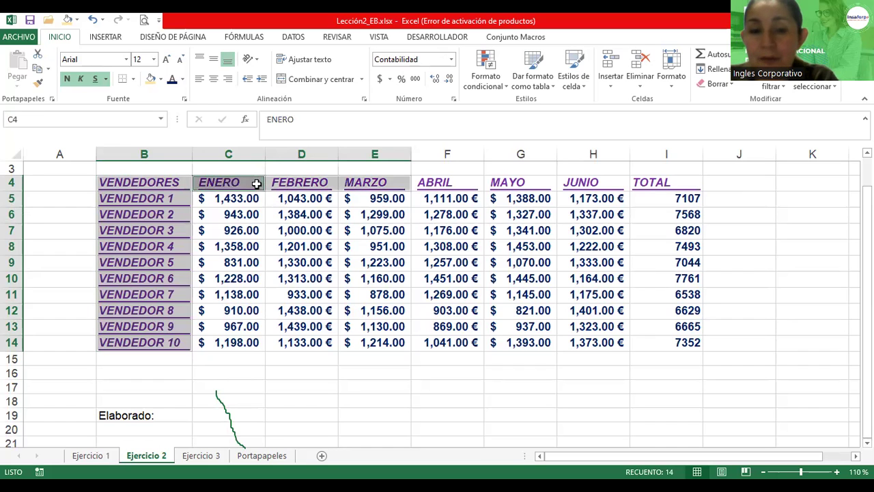
# - Try filling the ENERO header down the column through C14, and undo the fill
pyautogui.click(234, 183)
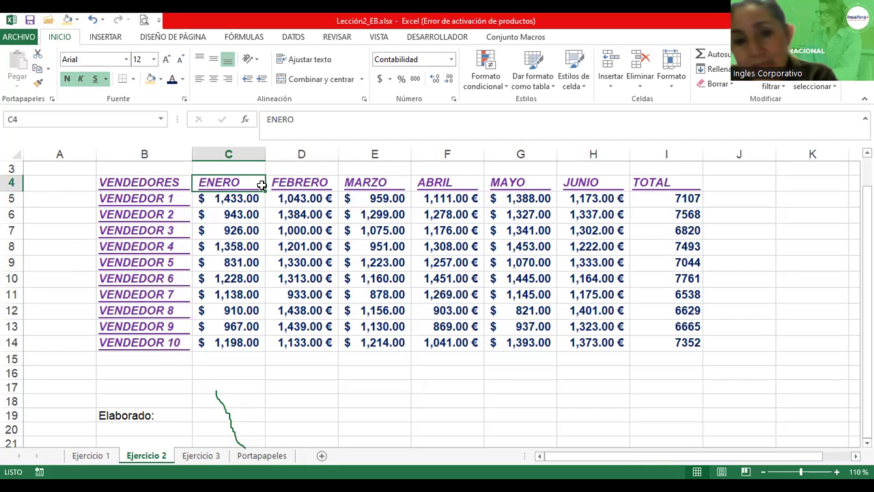
pyautogui.moveTo(262, 191); pyautogui.dragTo(262, 346)
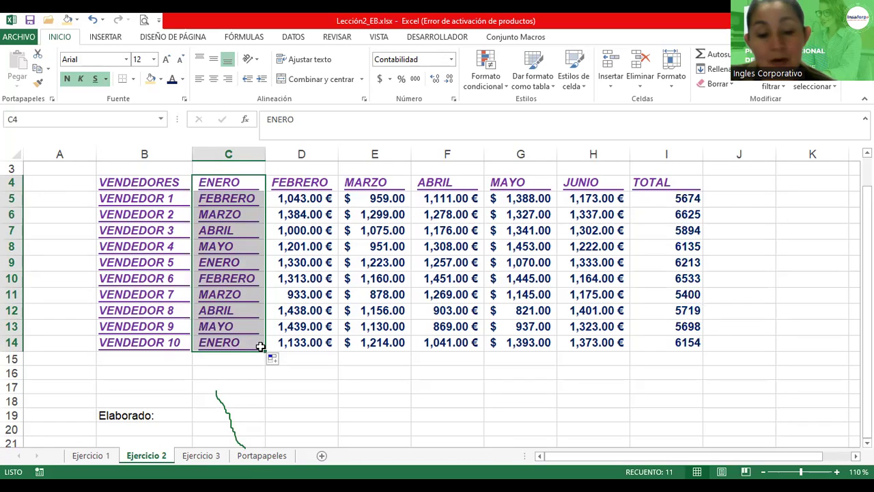
pyautogui.hotkey('ctrl', 'z')
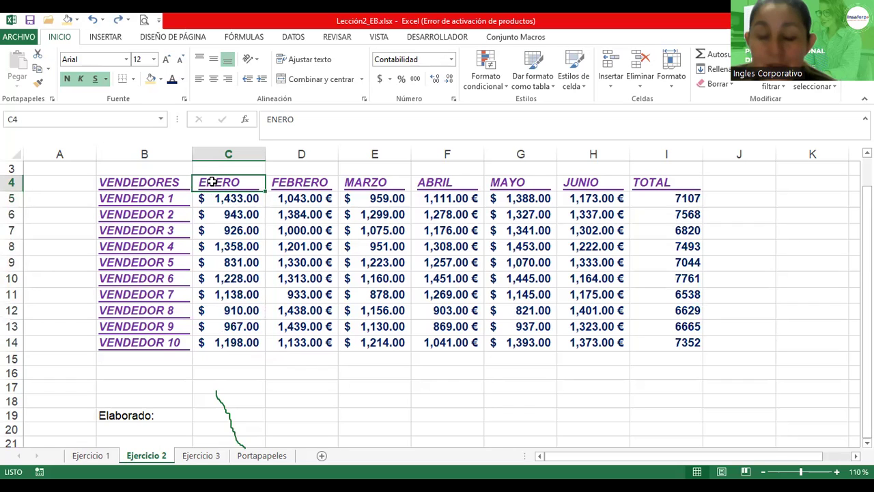
# - Select the headers ENERO to MAYO, try moving ENERO over MARZO in E4, and undo the move
pyautogui.moveTo(219, 182); pyautogui.dragTo(527, 185)
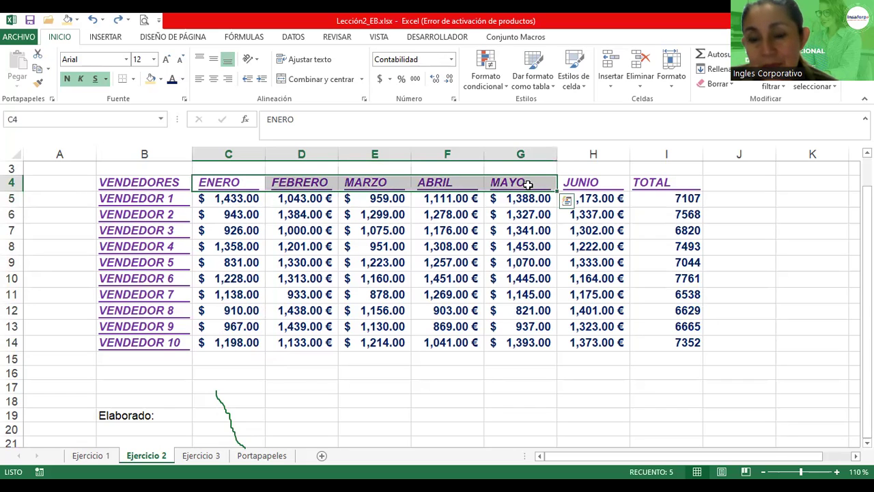
pyautogui.click(245, 186)
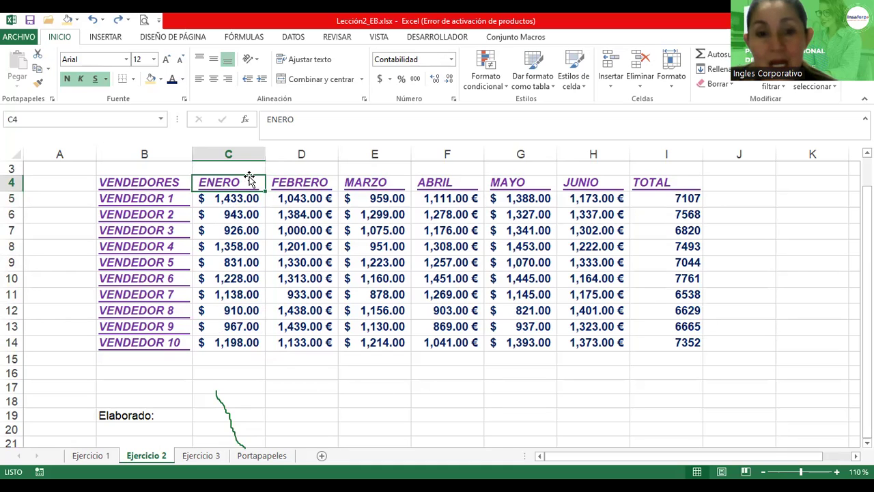
pyautogui.moveTo(250, 179); pyautogui.dragTo(372, 193)
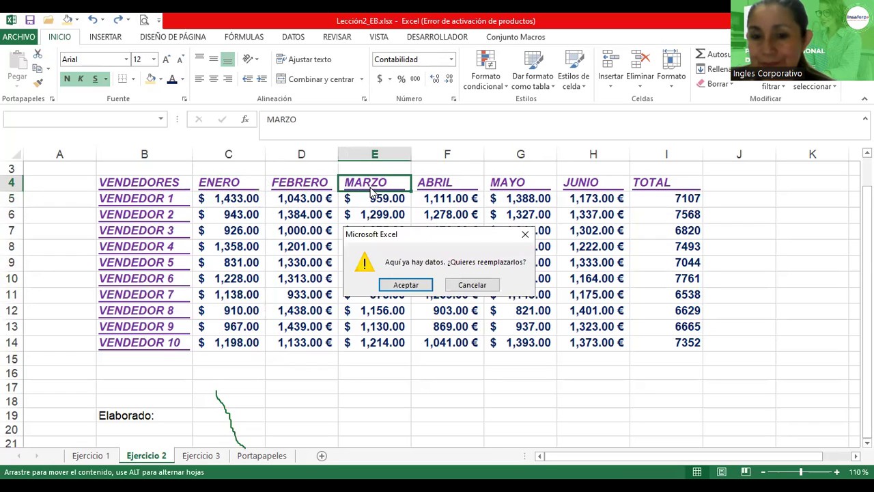
pyautogui.press('Return')
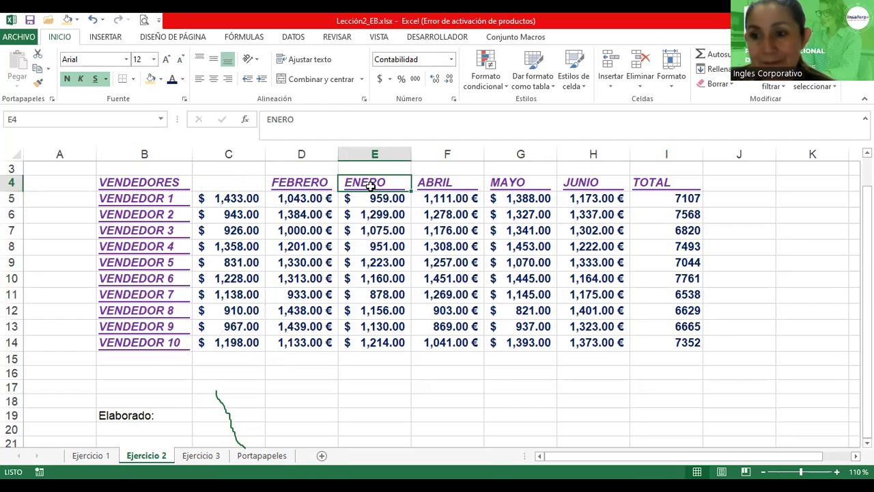
pyautogui.hotkey('ctrl', 'z')
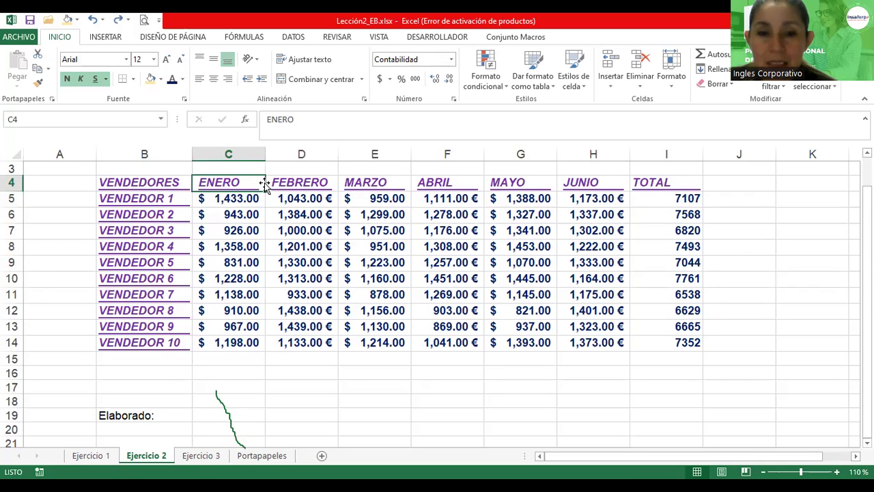
# - Try moving the ENERO header onto the VENDEDOR 9 amount in C13, replacing it, and undo the move
pyautogui.moveTo(265, 184); pyautogui.dragTo(266, 335)
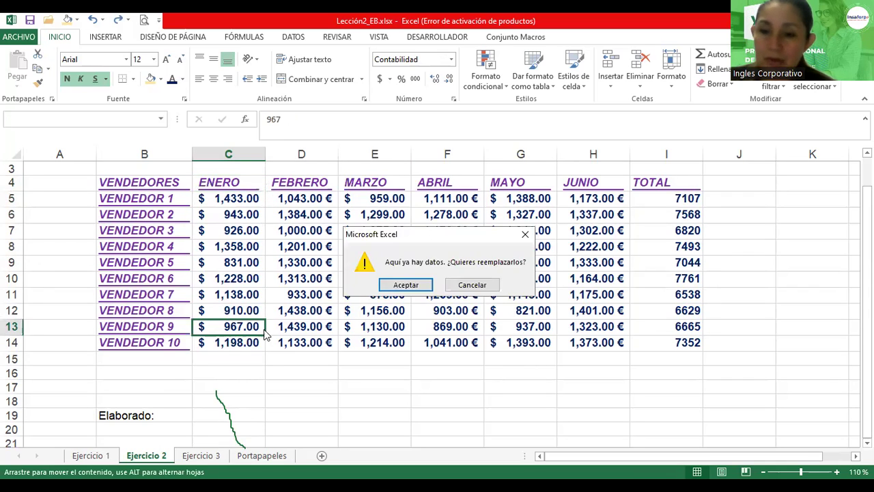
pyautogui.press('Return')
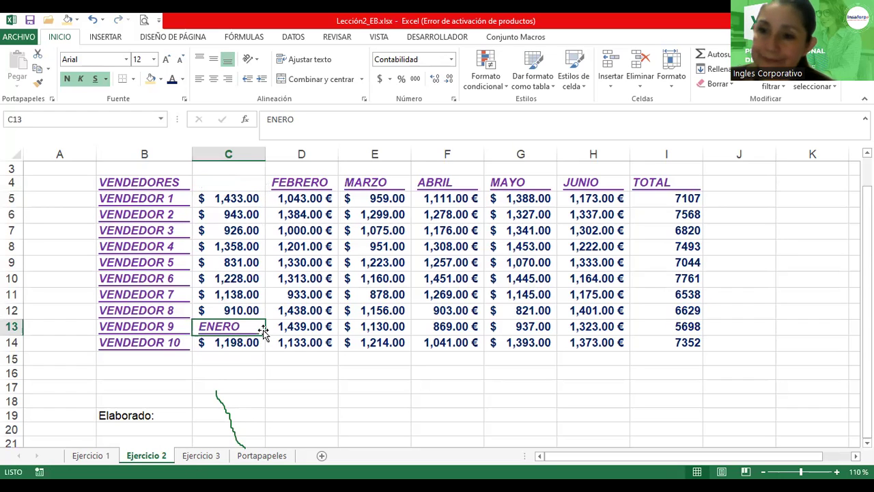
pyautogui.hotkey('ctrl', 'z')
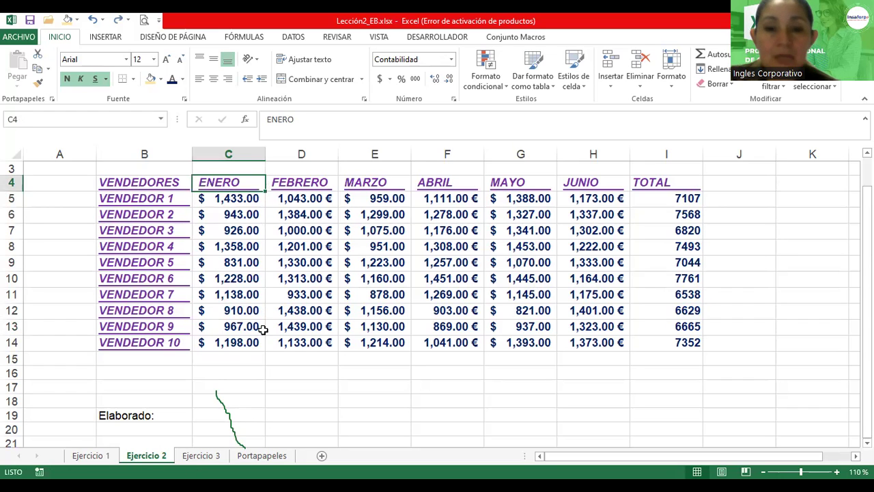
# - Try filling the VENDEDORES header down over the vendor names through B10, and undo the fill
pyautogui.click(143, 186)
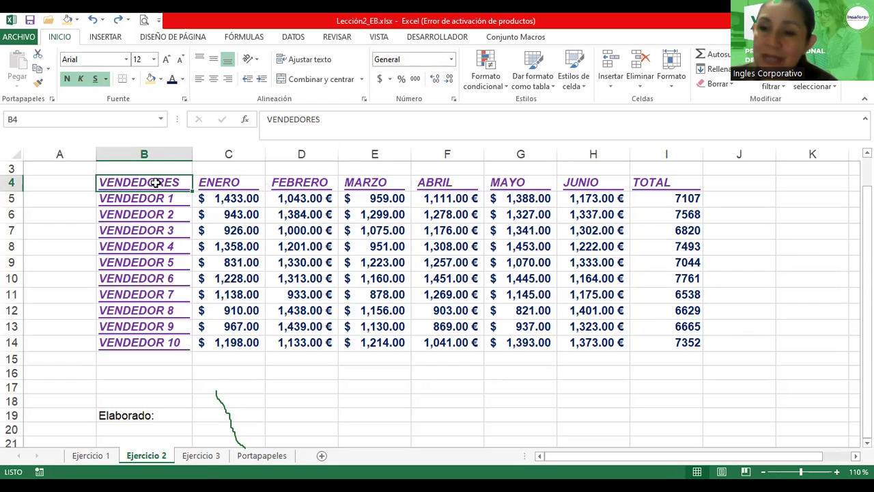
pyautogui.moveTo(155, 183); pyautogui.dragTo(171, 308)
pyautogui.click(167, 279)
pyautogui.click(172, 183)
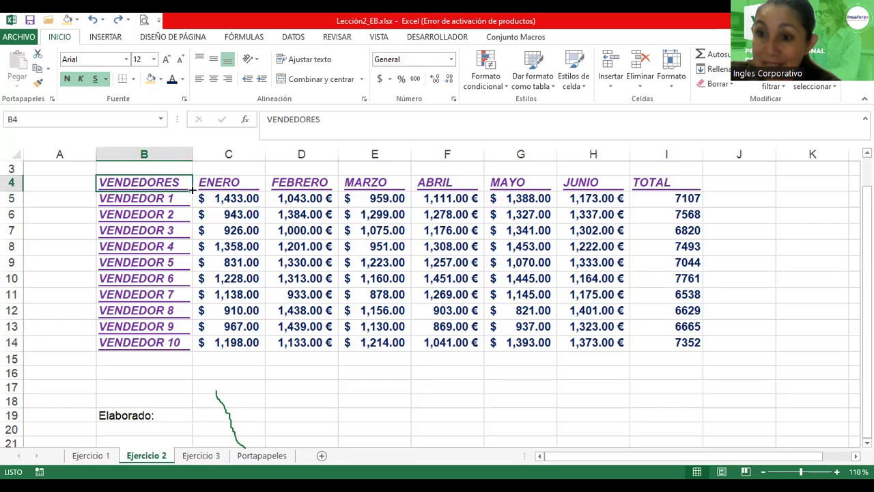
pyautogui.moveTo(192, 190); pyautogui.dragTo(183, 292)
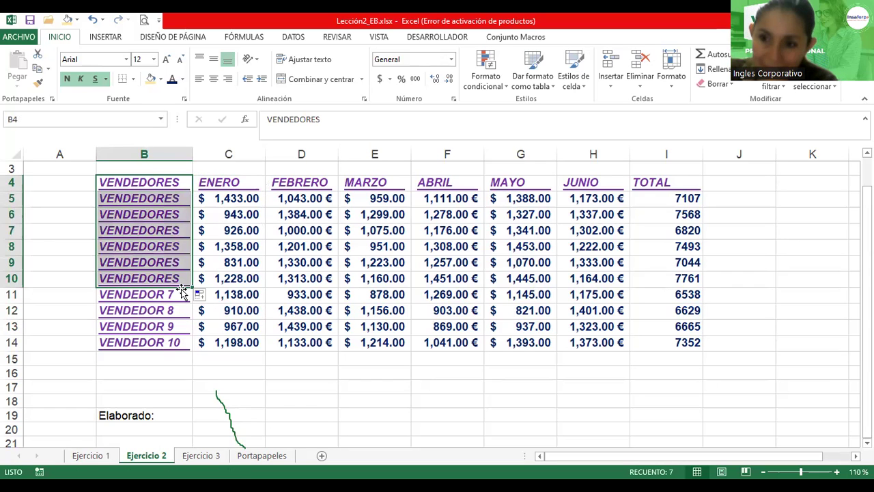
pyautogui.hotkey('ctrl', 'z')
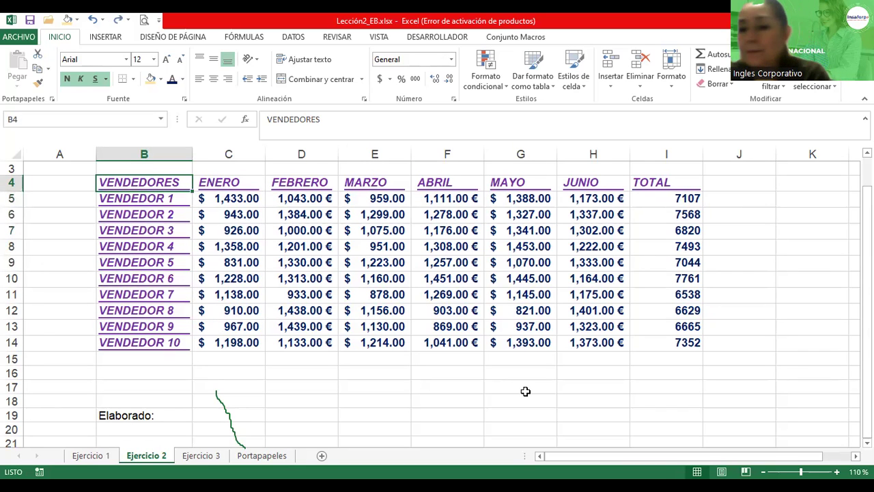
# - Give the Ejercicio 2 sheet label the darkest blue of the theme colours
pyautogui.click(763, 471)
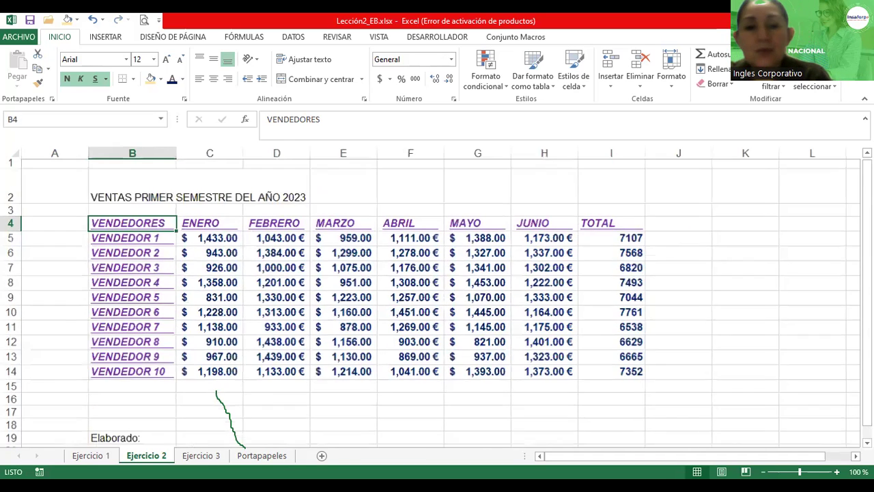
pyautogui.click(762, 471)
pyautogui.moveTo(867, 293); pyautogui.dragTo(867, 299)
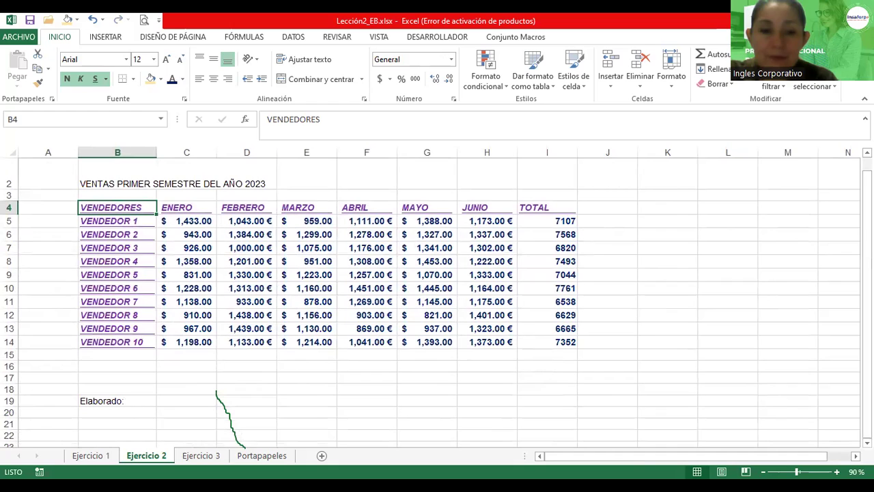
pyautogui.click(175, 399)
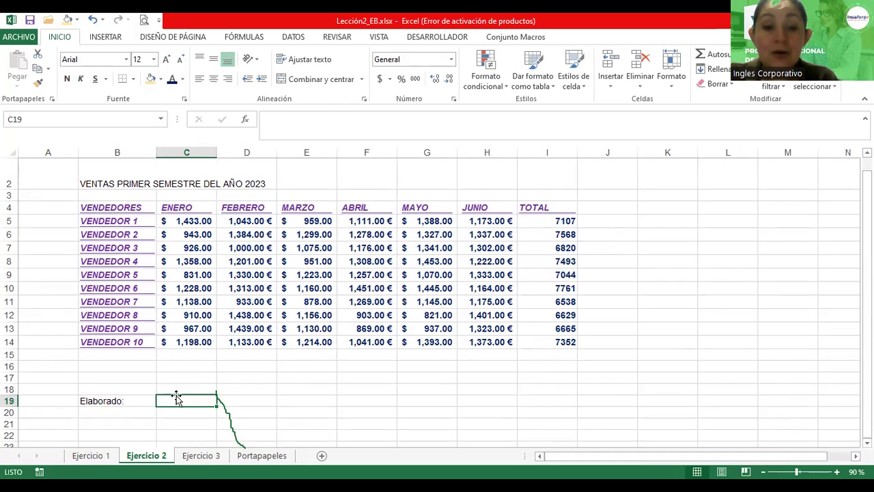
pyautogui.rightClick(142, 463)
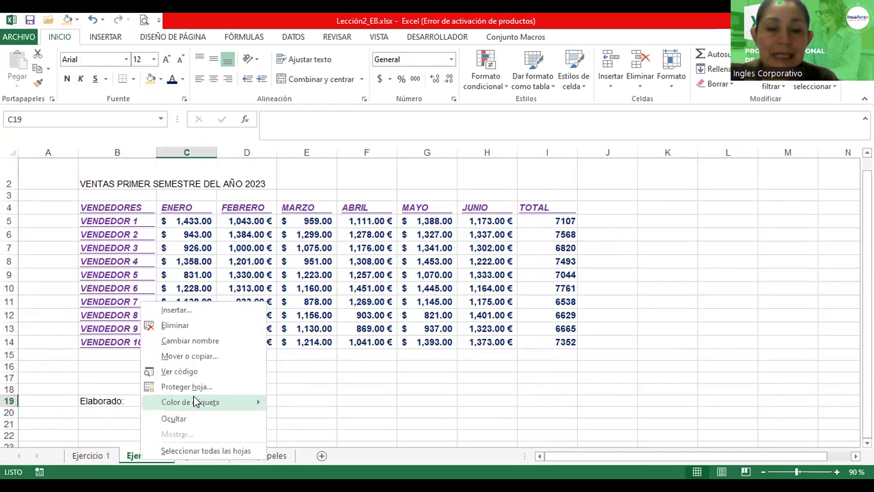
pyautogui.moveTo(197, 404)
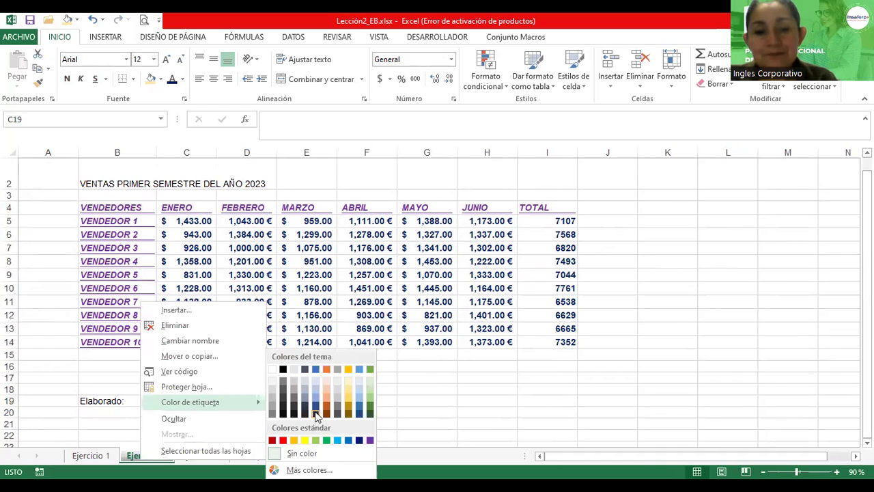
pyautogui.click(315, 413)
# - Give the Ejercicio 1 sheet label the darkest green of the theme colours
pyautogui.click(95, 456)
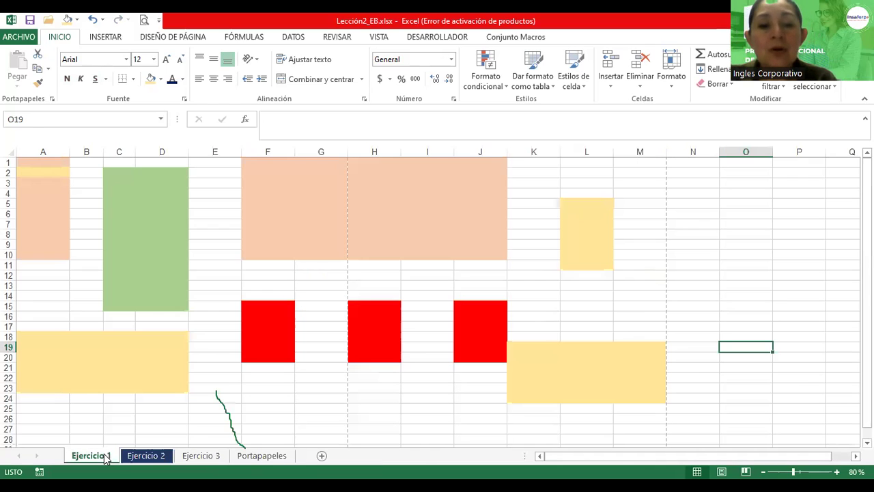
pyautogui.rightClick(106, 459)
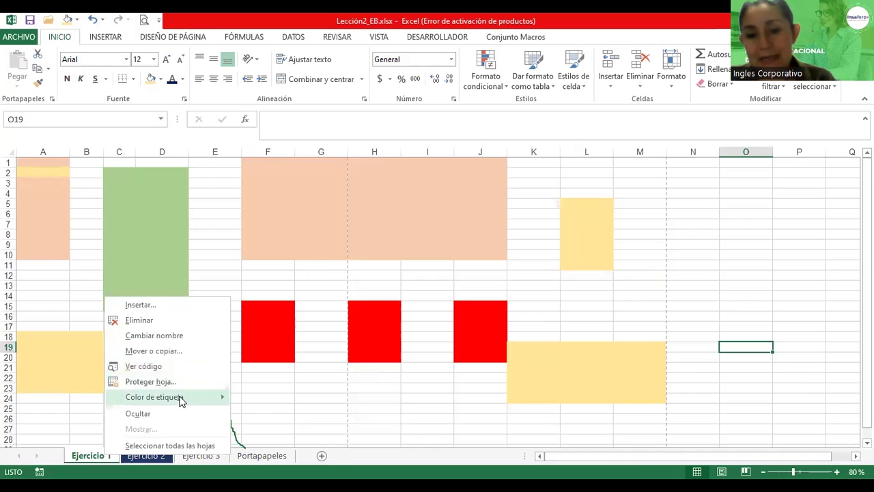
pyautogui.moveTo(181, 402)
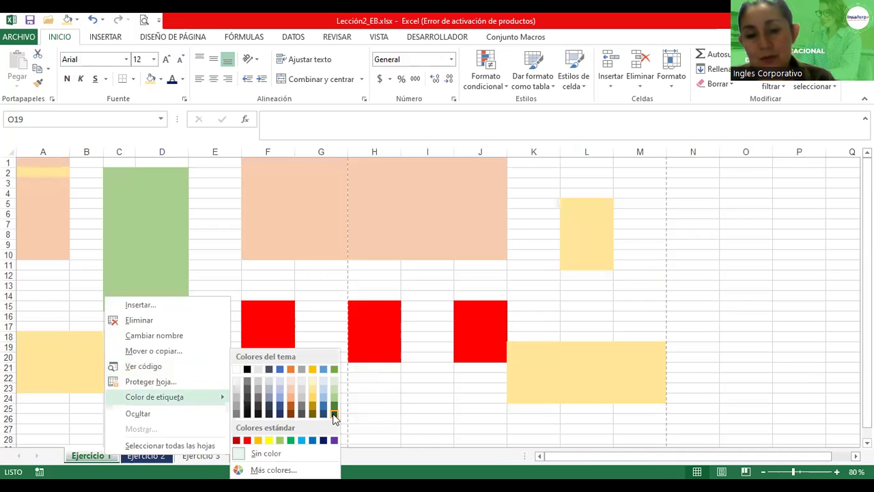
pyautogui.click(83, 418)
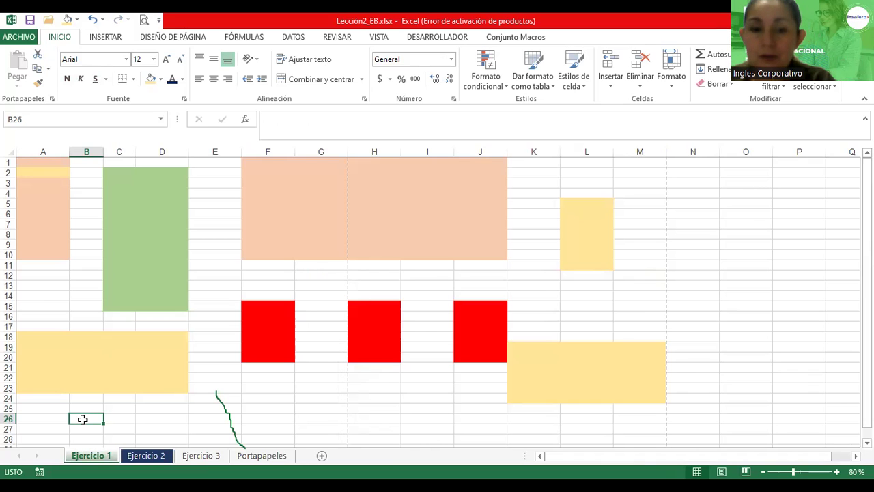
# - Look through the Ejercicio 3, Portapapeles and Ejercicio 2 sheets, and examine the coloured ranges on Ejercicio 1 at 60% zoom
pyautogui.click(190, 459)
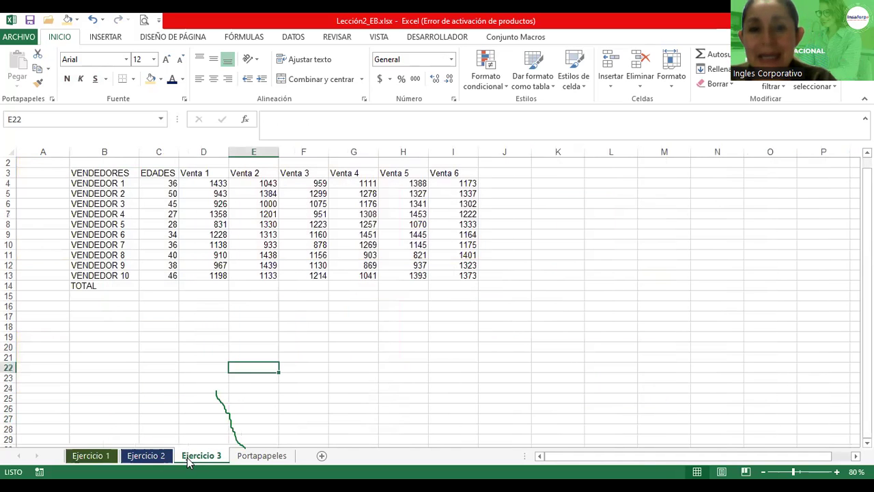
pyautogui.click(262, 461)
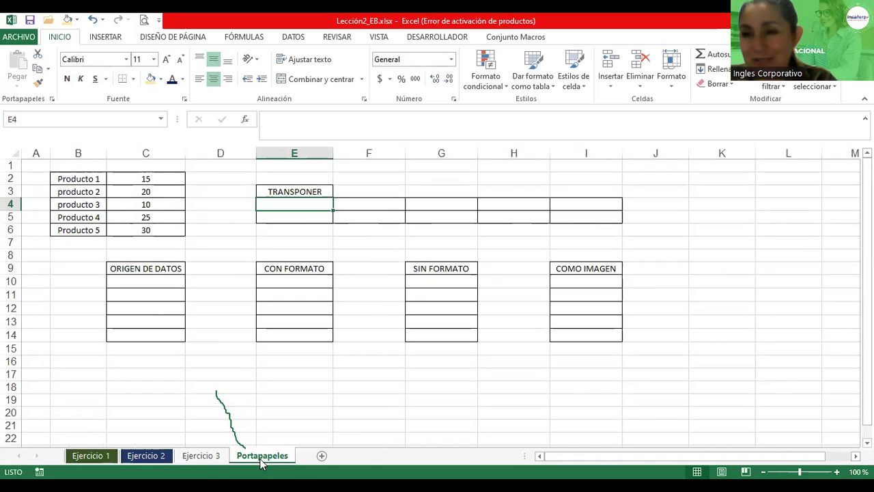
pyautogui.click(224, 462)
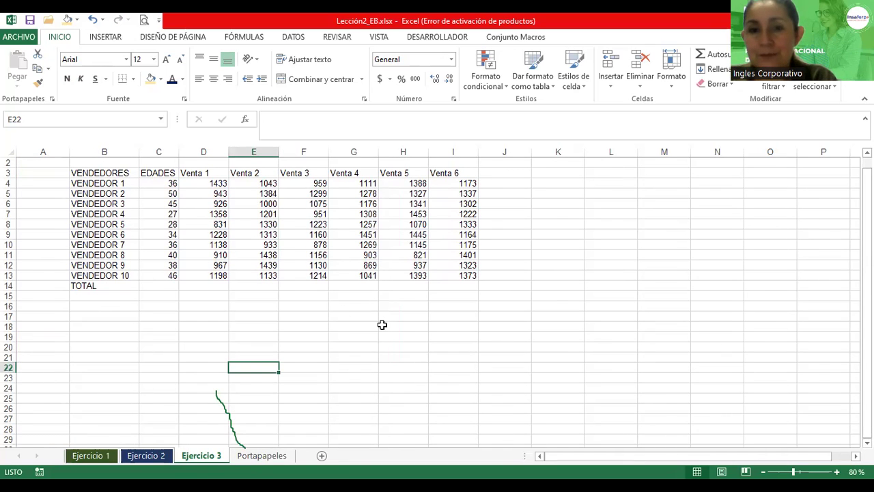
pyautogui.click(263, 459)
pyautogui.click(201, 456)
pyautogui.click(146, 455)
pyautogui.click(91, 455)
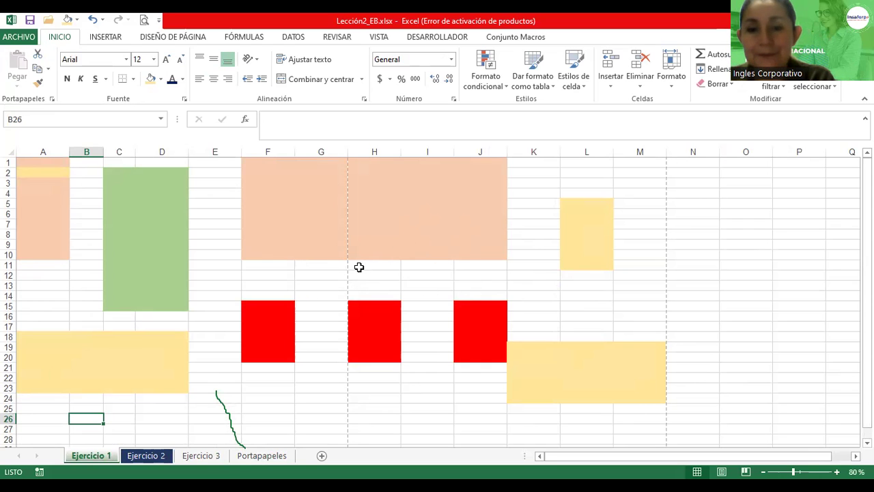
pyautogui.click(144, 455)
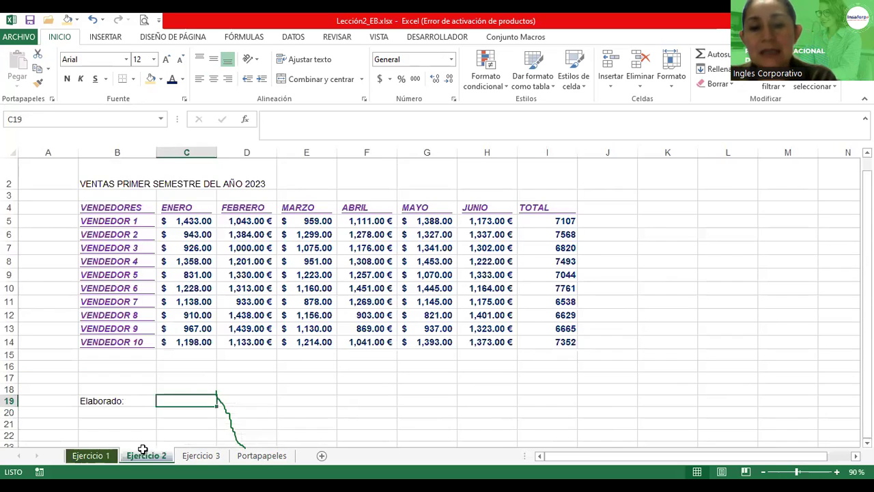
pyautogui.click(91, 455)
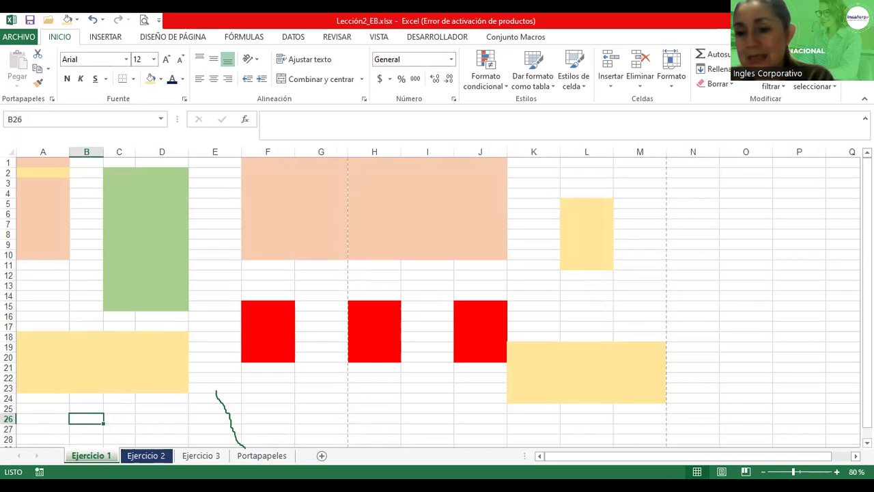
pyautogui.click(762, 472)
pyautogui.click(763, 471)
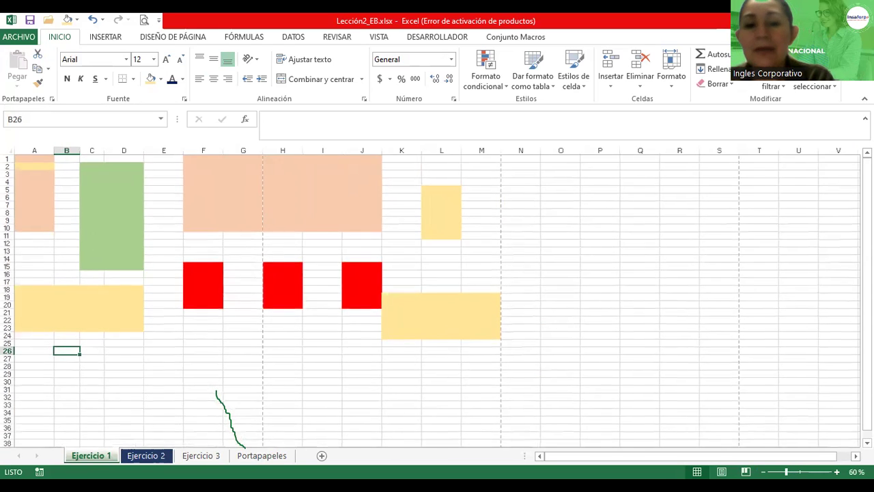
pyautogui.click(324, 342)
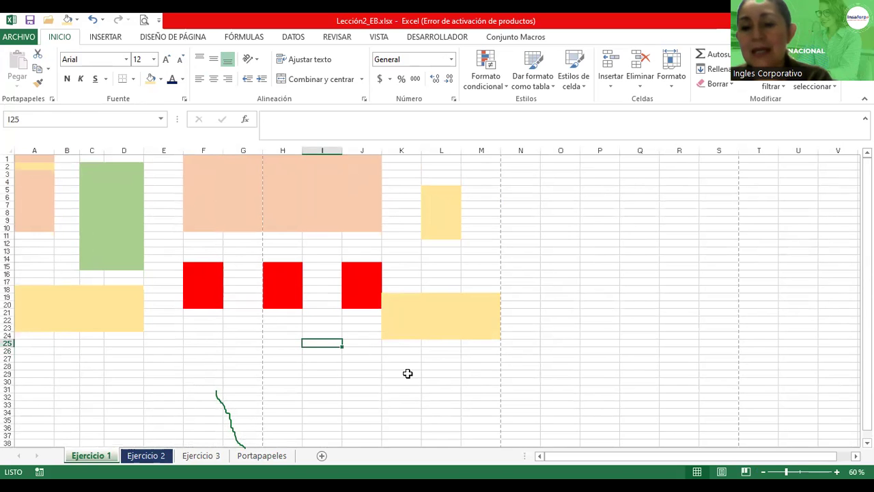